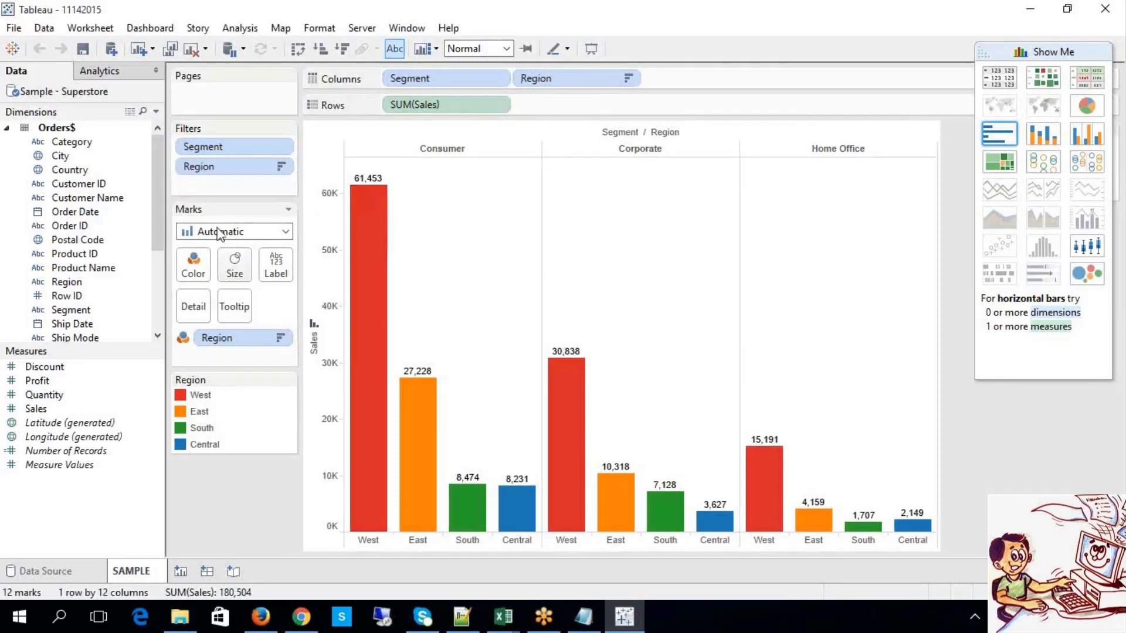
- Remove the Segment and Region filters from the SAMPLE worksheet
right_click(220, 155)
left_click(294, 364)
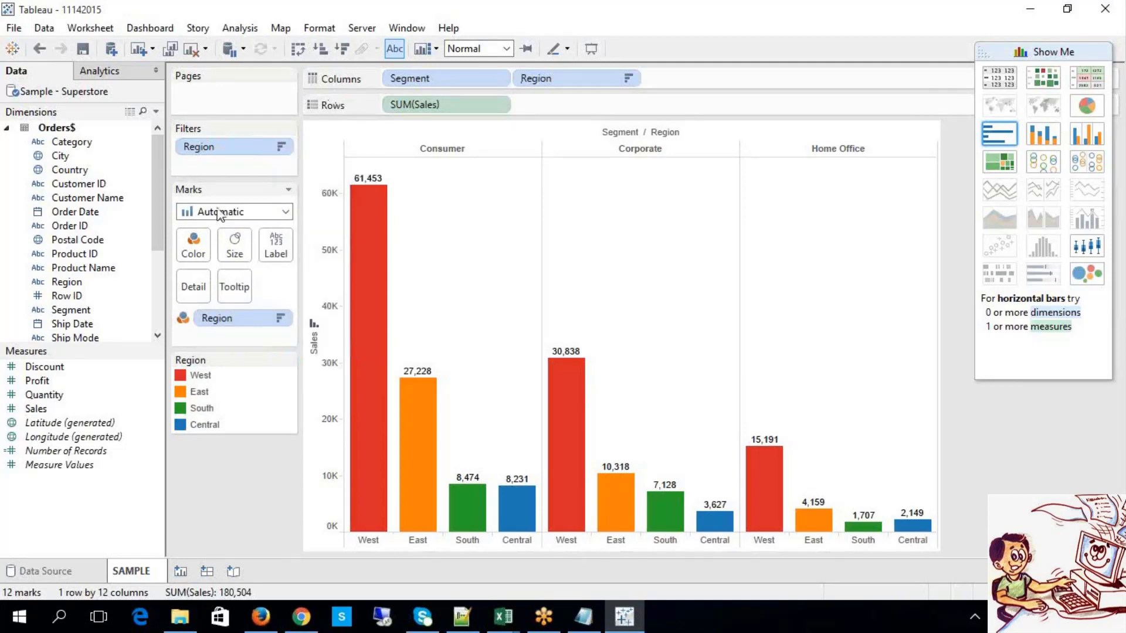
right_click(228, 146)
left_click(275, 355)
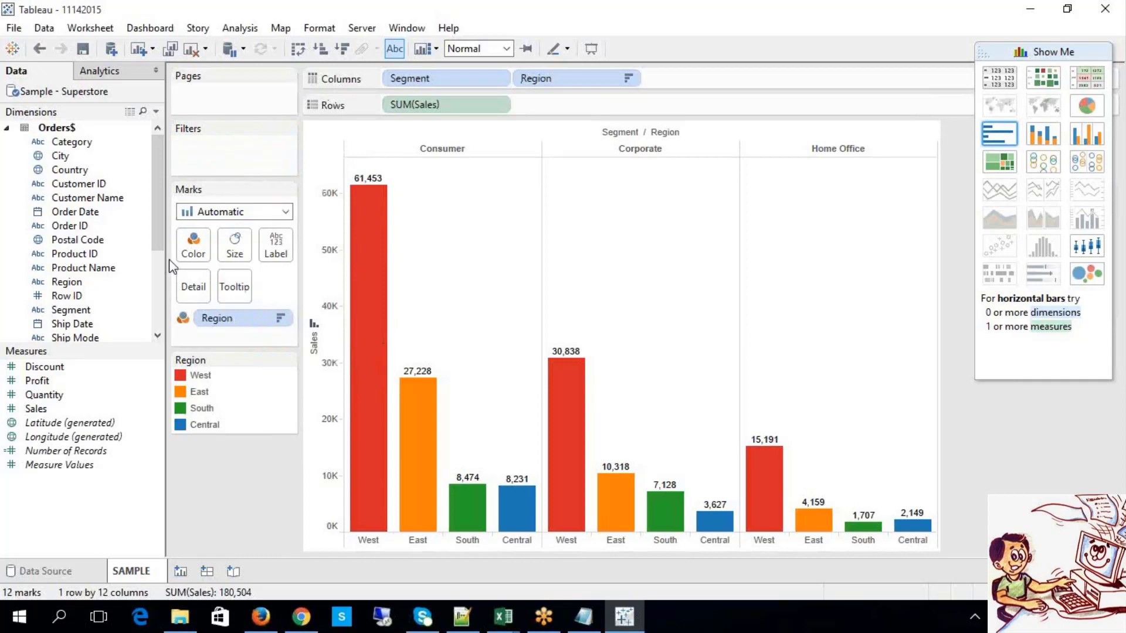
- Filter the SAMPLE worksheet by Segment, keeping Consumer and Corporate and leaving out Home Office
left_click_drag(71, 310, 211, 164)
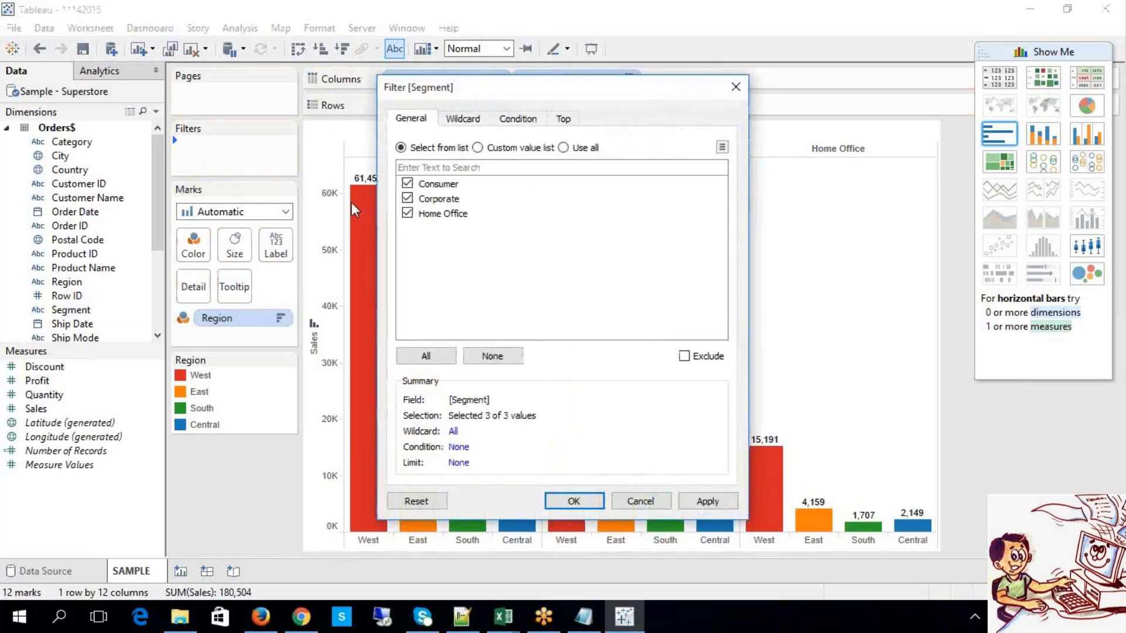
left_click(408, 213)
left_click(721, 502)
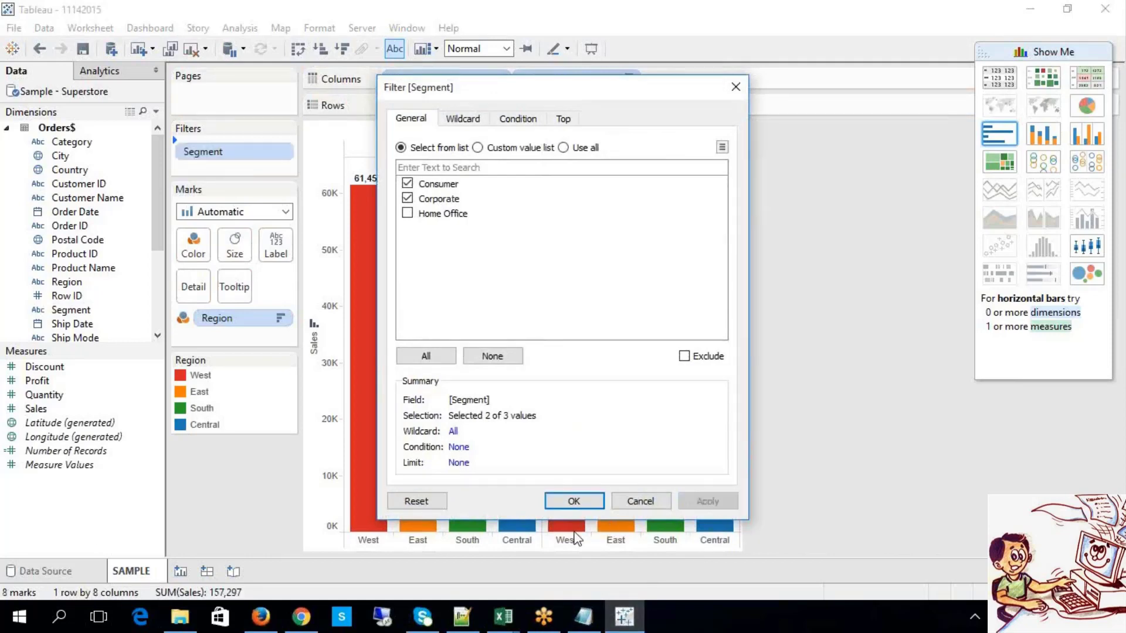
left_click(573, 502)
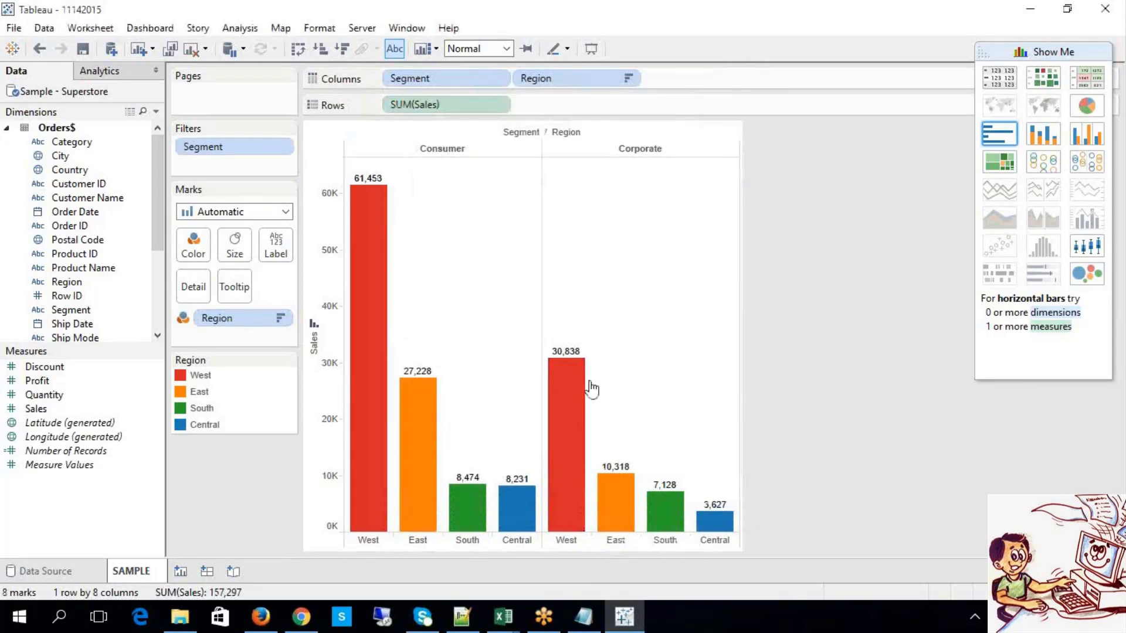
- Check the Segment filter's worksheet scope options, close the Pending Funds workbook in Excel, and highlight "All using this Data Source" in the TABLEAU notes
right_click(240, 148)
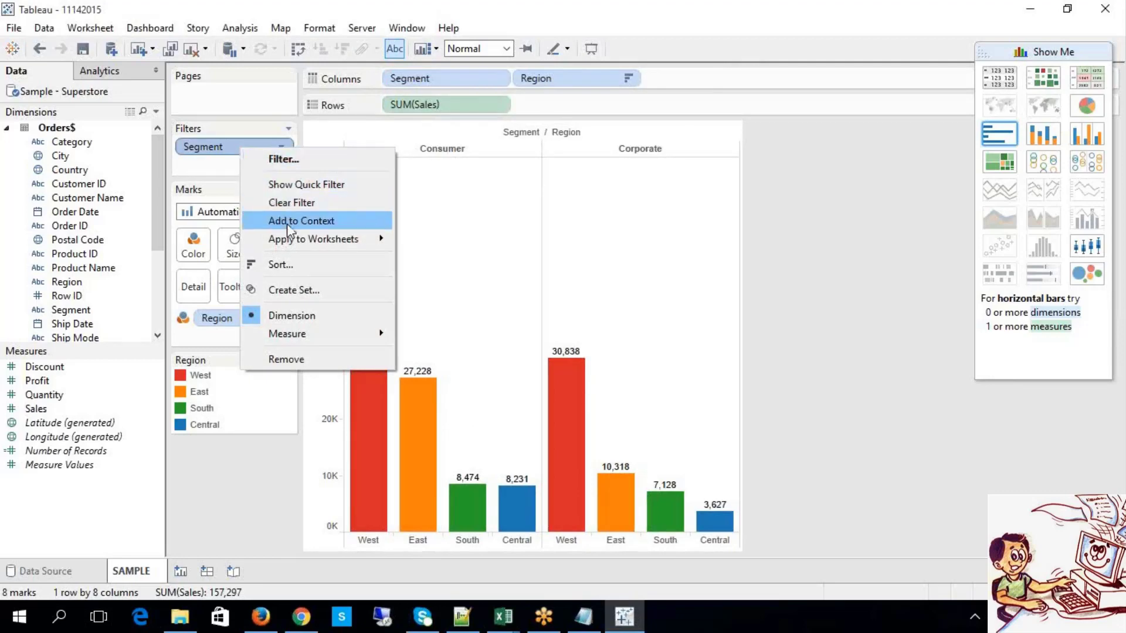
mouse_move(290, 233)
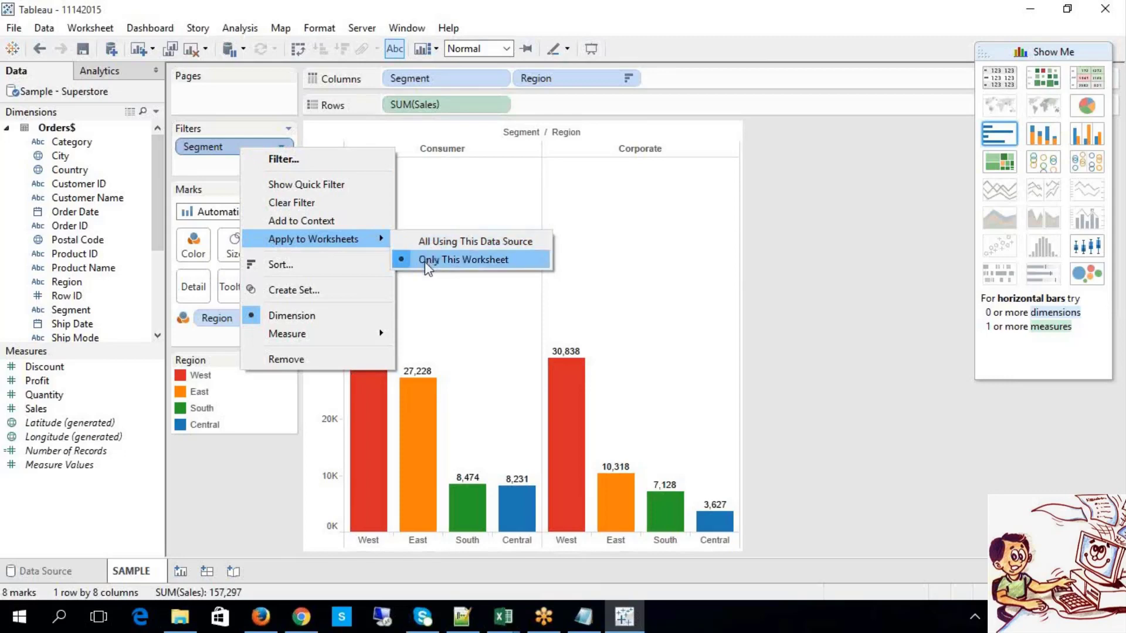
left_click(509, 617)
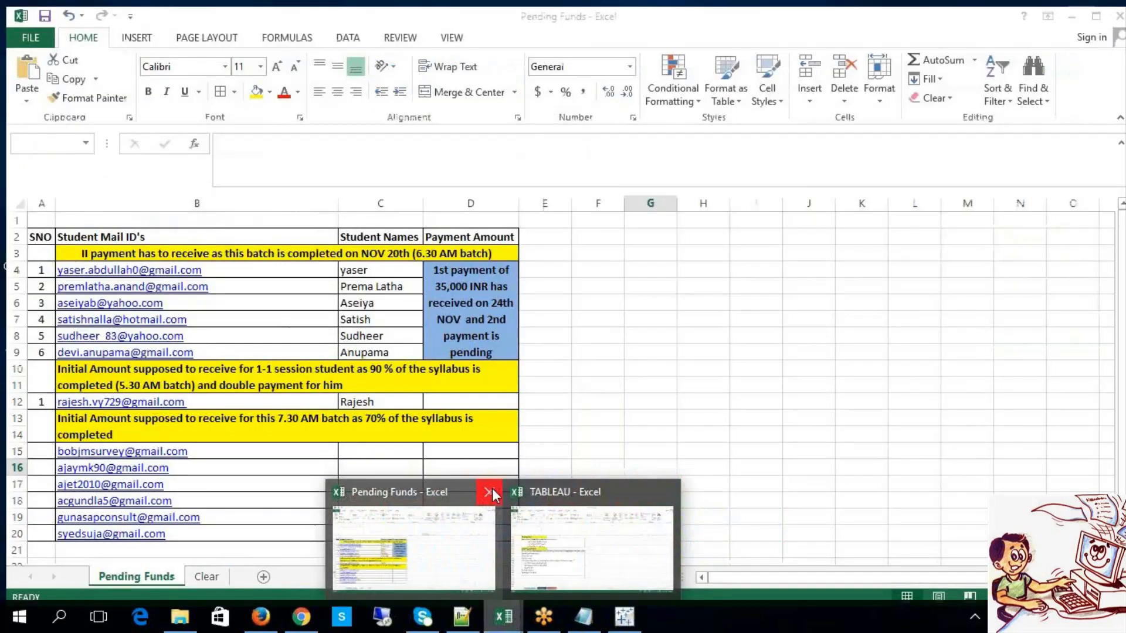
left_click(491, 488)
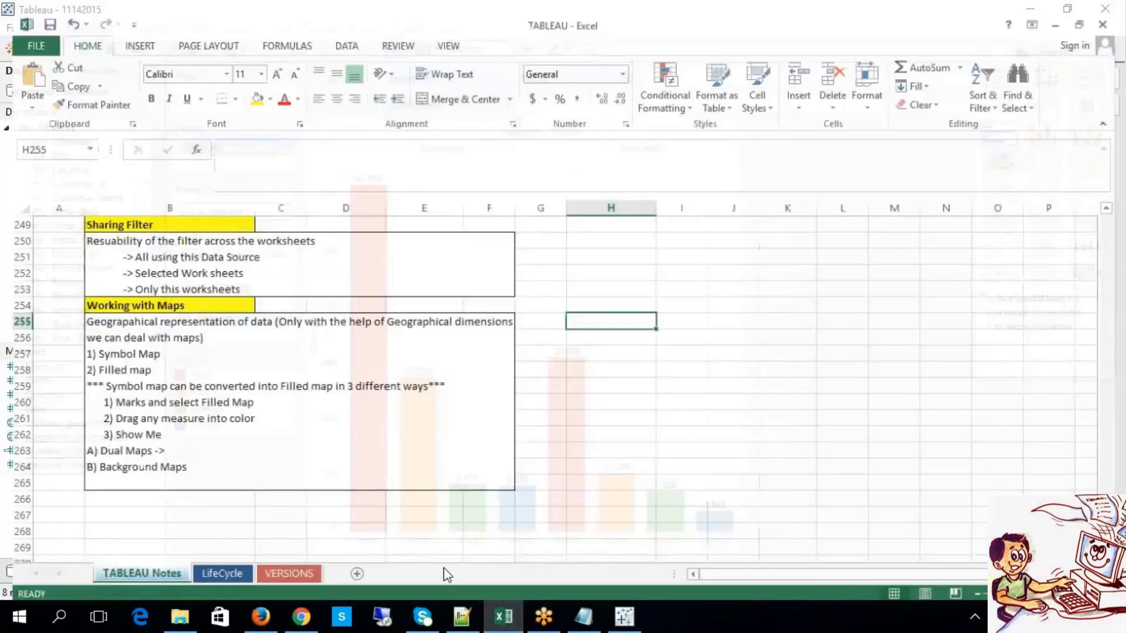
left_click(265, 315)
double_click(267, 277)
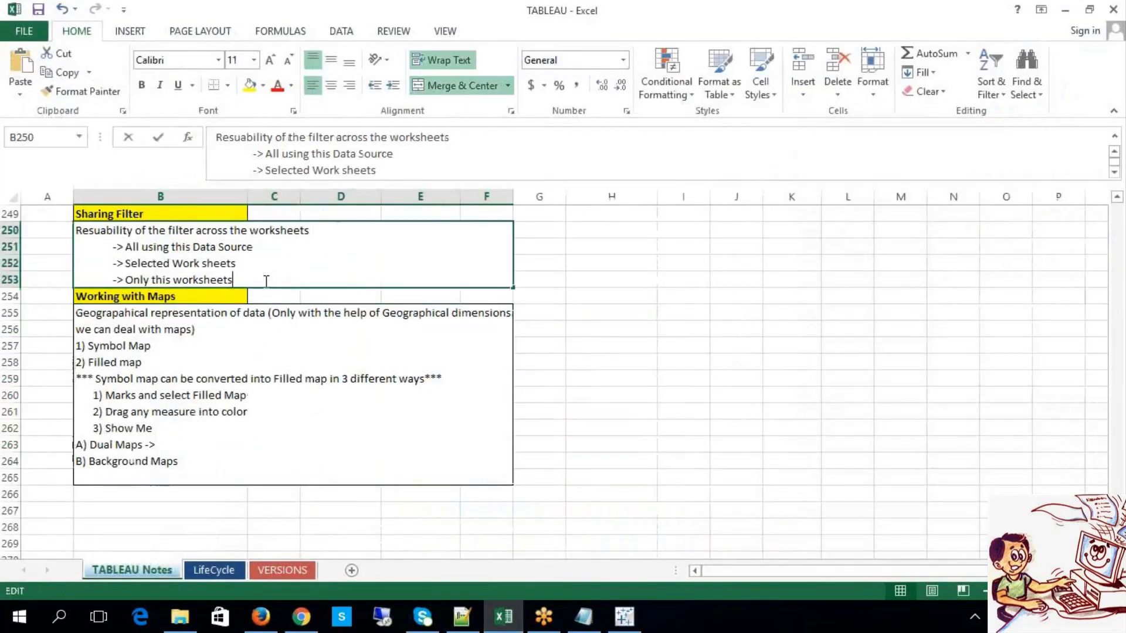
left_click_drag(266, 277, 256, 242)
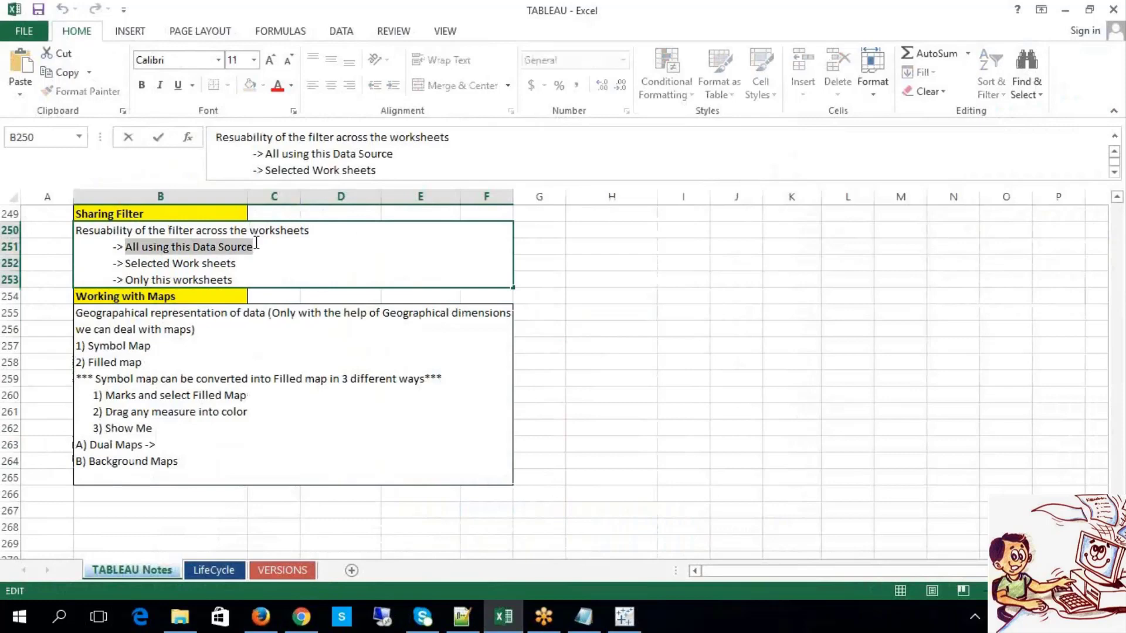
- Review the Segment filter's worksheet scope options in Tableau and highlight "Selected Work sheets" in the Excel notes
left_click(624, 615)
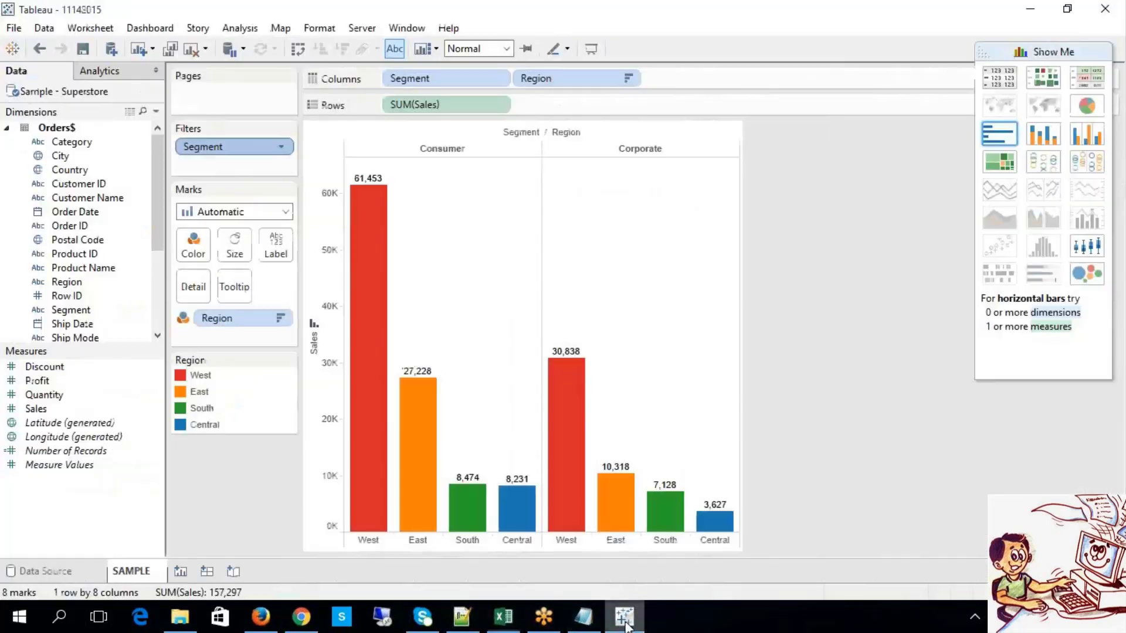
right_click(270, 145)
mouse_move(353, 237)
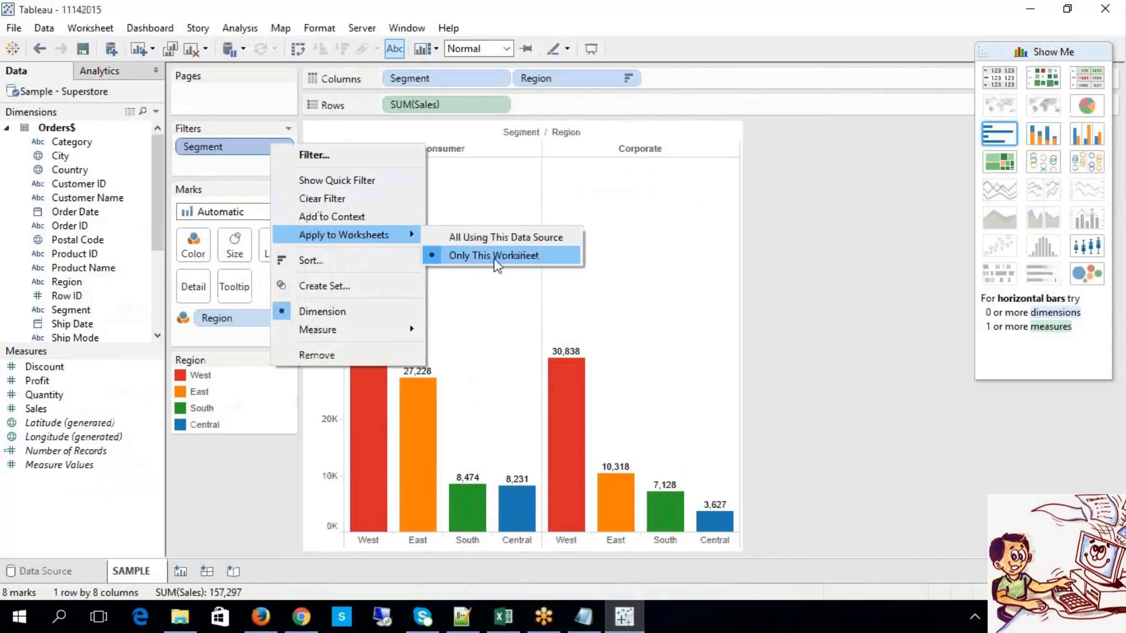
left_click(515, 617)
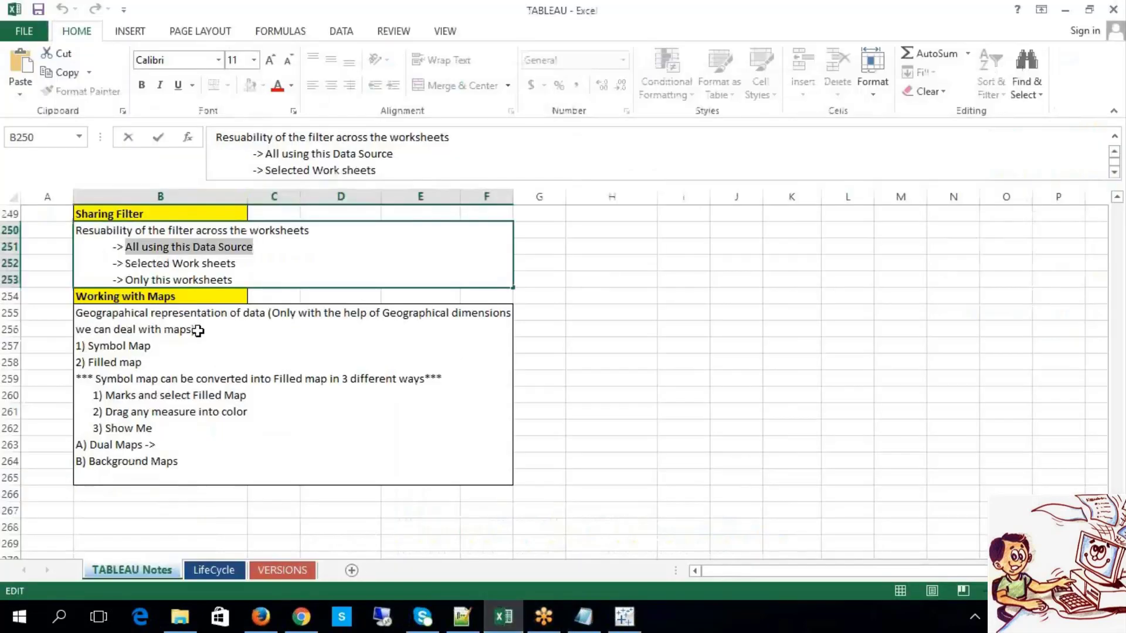
left_click_drag(125, 263, 240, 265)
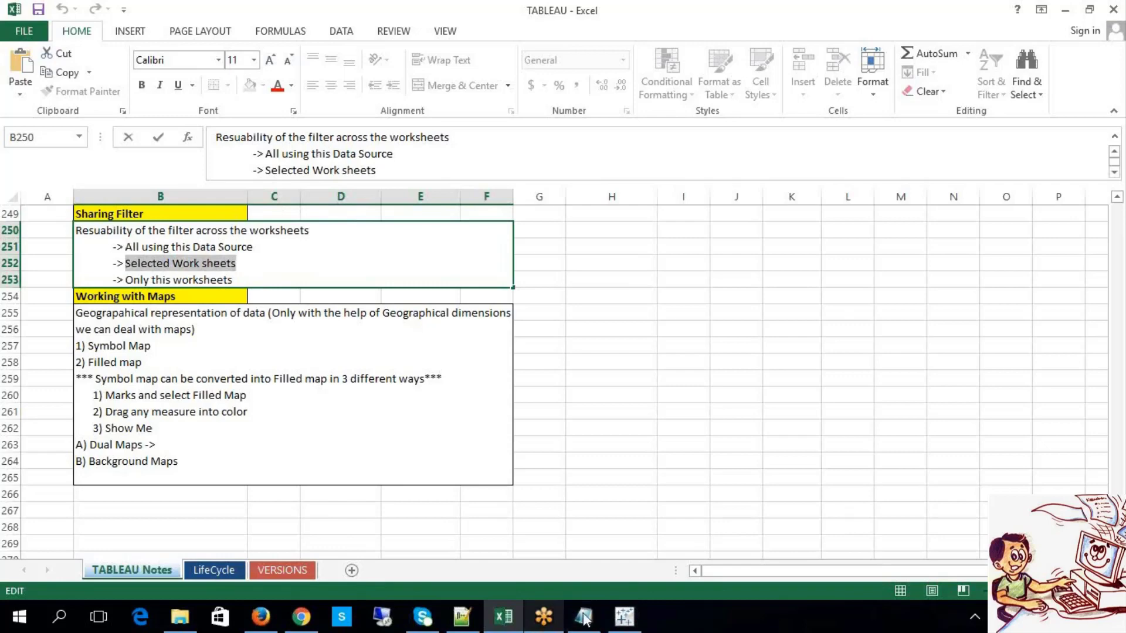
- Switch back to Tableau and add a new worksheet after SAMPLE
left_click(630, 625)
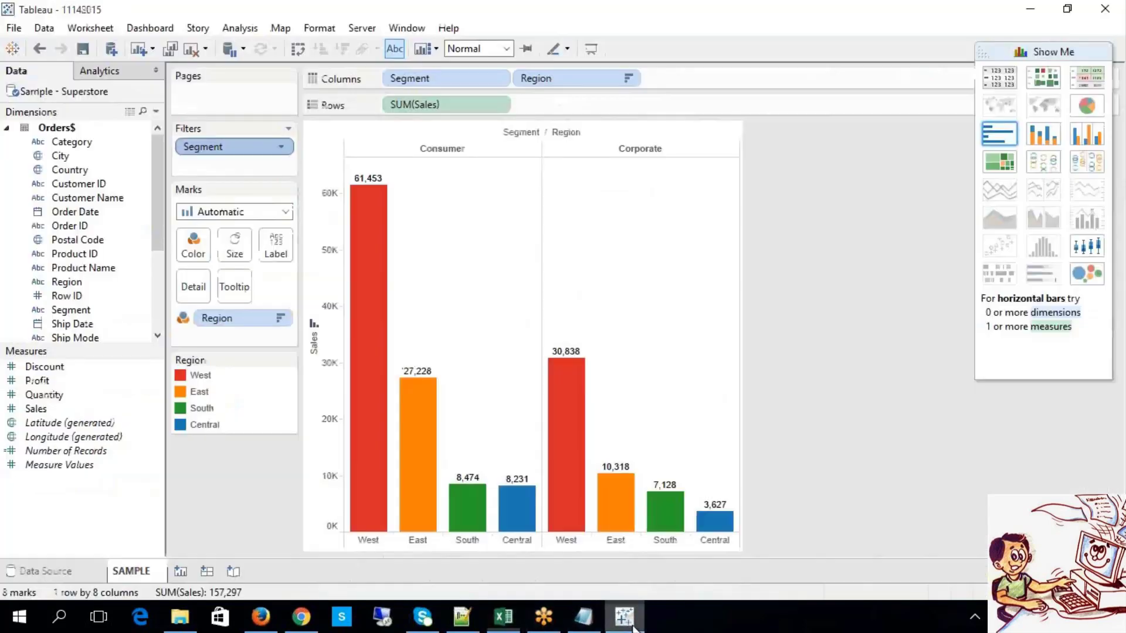
right_click(247, 150)
mouse_move(324, 245)
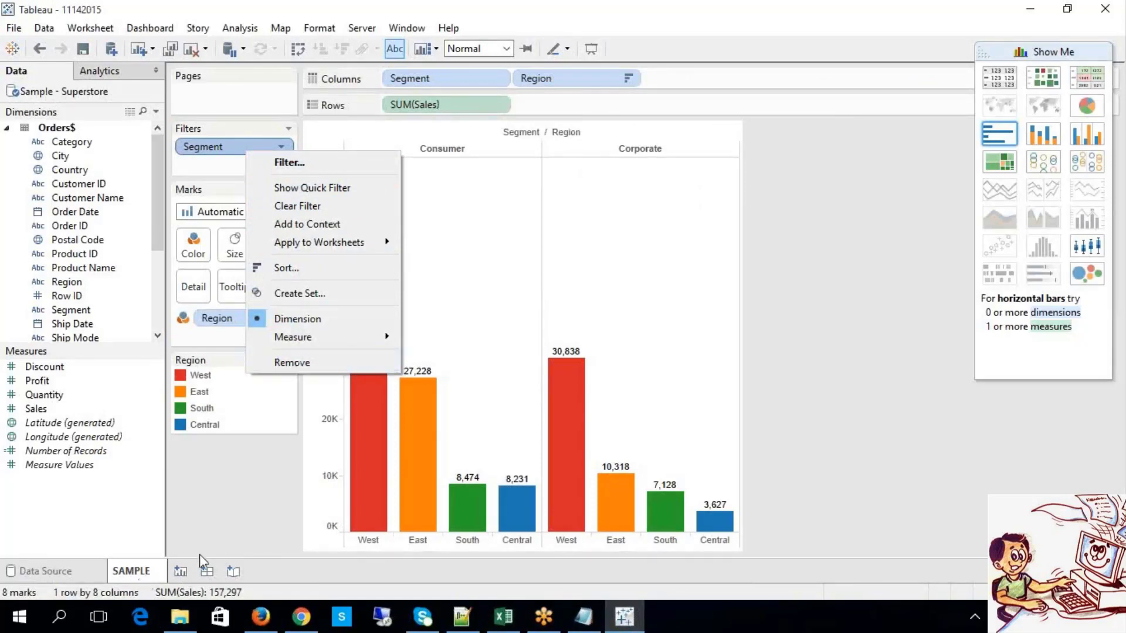
left_click(180, 571)
left_click(180, 571)
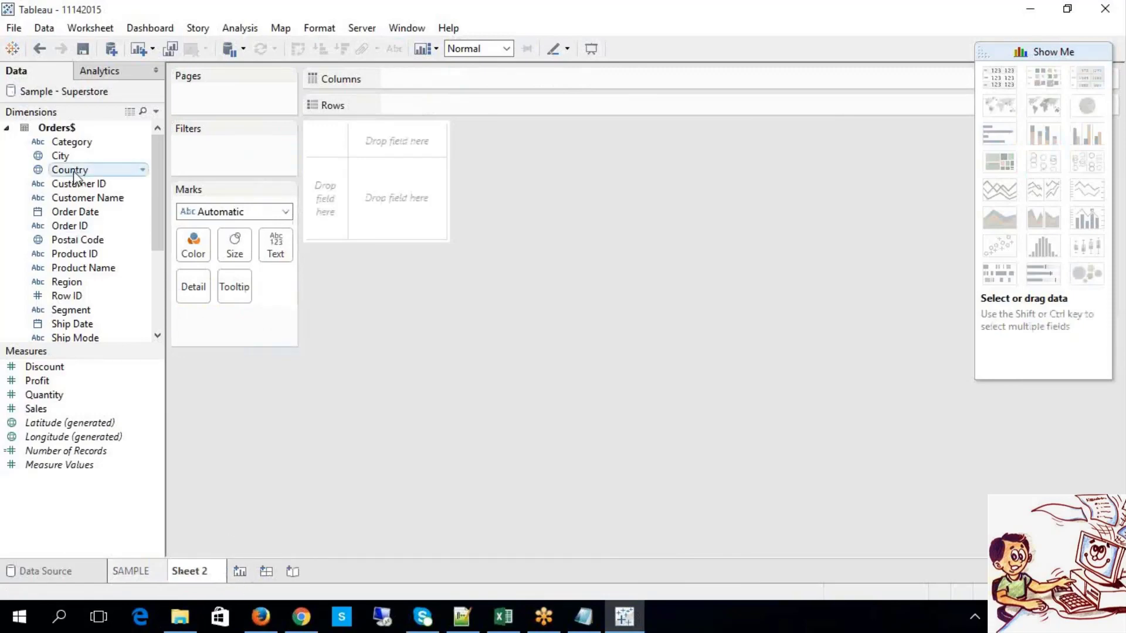
- Build a bar chart on the new worksheet with Country and City as rows and Discount as columns
left_click_drag(74, 175, 395, 106)
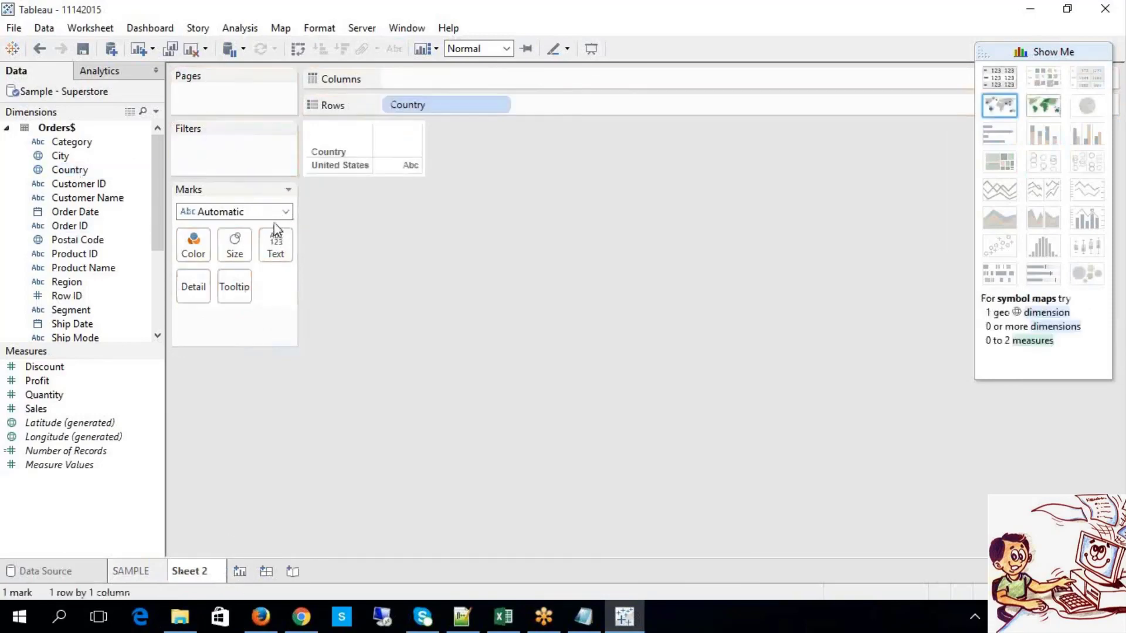
left_click_drag(83, 156, 539, 115)
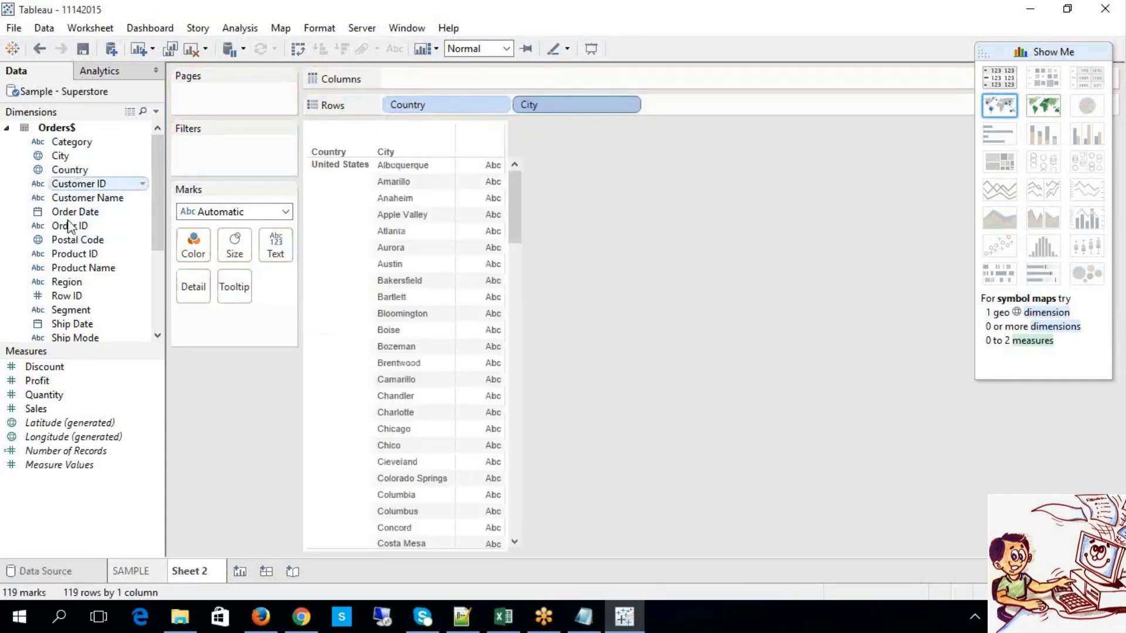
left_click_drag(42, 368, 488, 83)
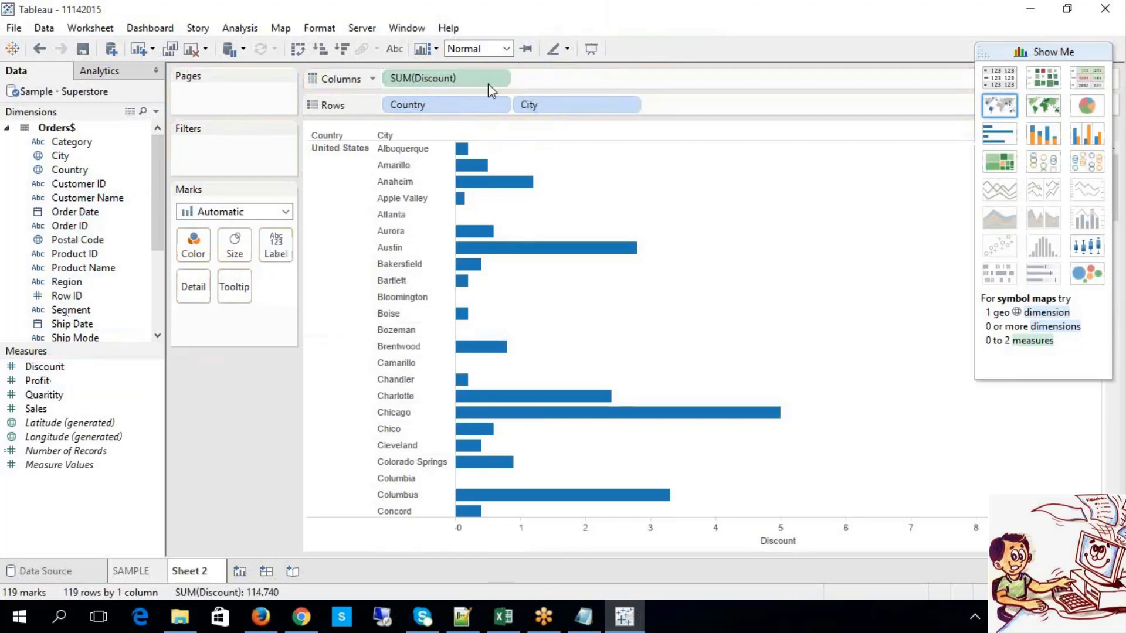
- Return to the SAMPLE worksheet and look over the worksheet scope options of its Segment filter
left_click(136, 572)
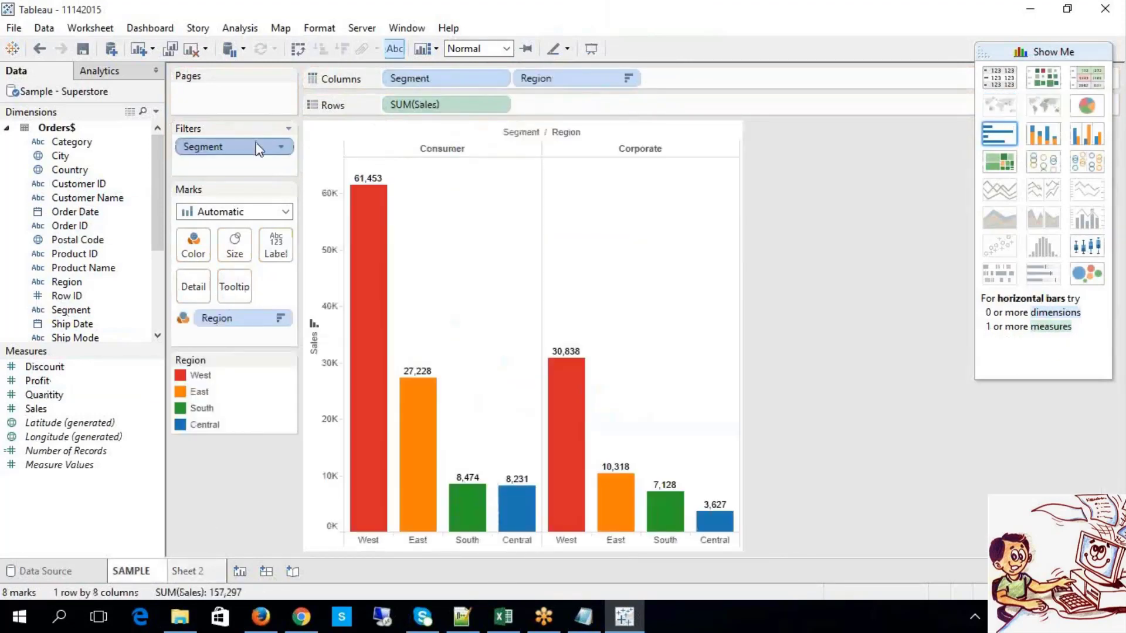
right_click(258, 150)
mouse_move(362, 232)
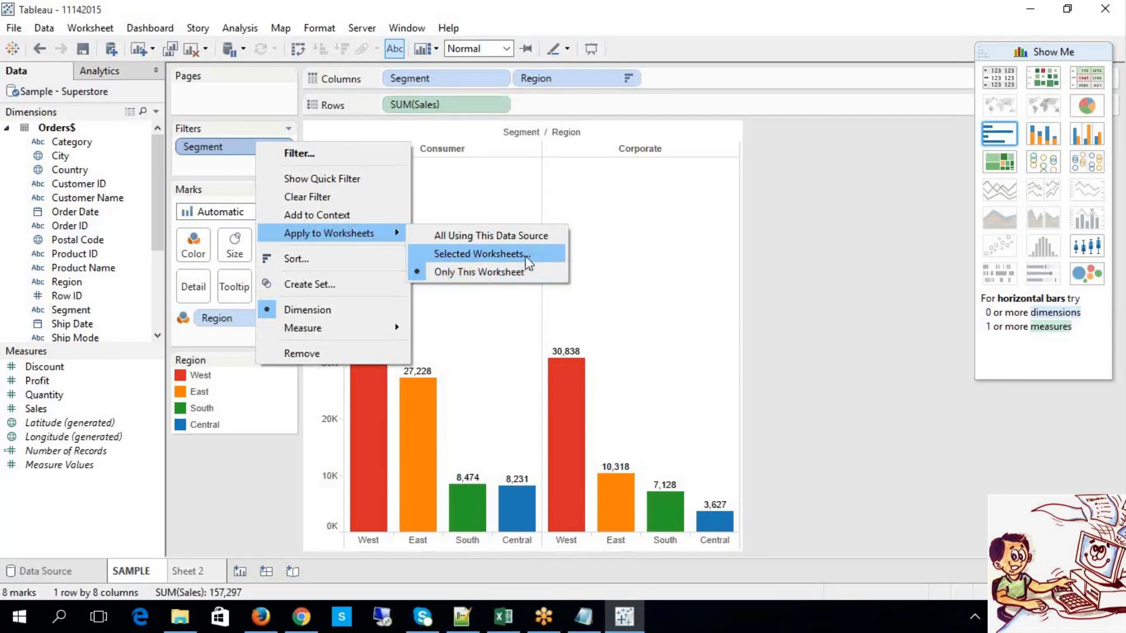
left_click(849, 401)
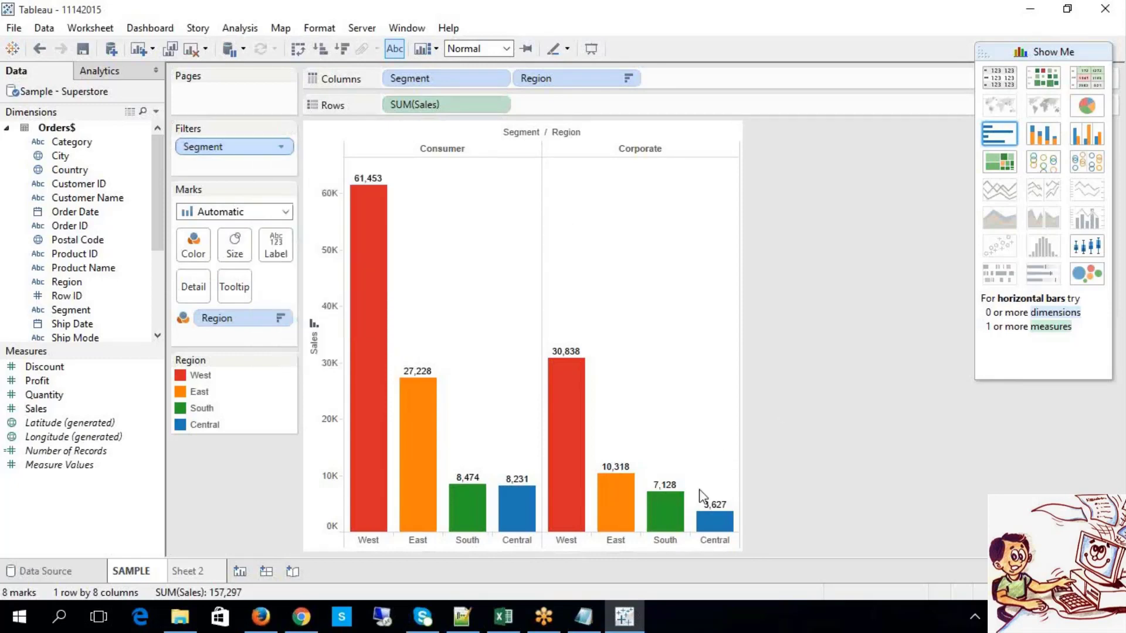
- Switch to the Excel notes and highlight the filter reusability line and "Selected Work sheets" under Sharing Filter
left_click(517, 624)
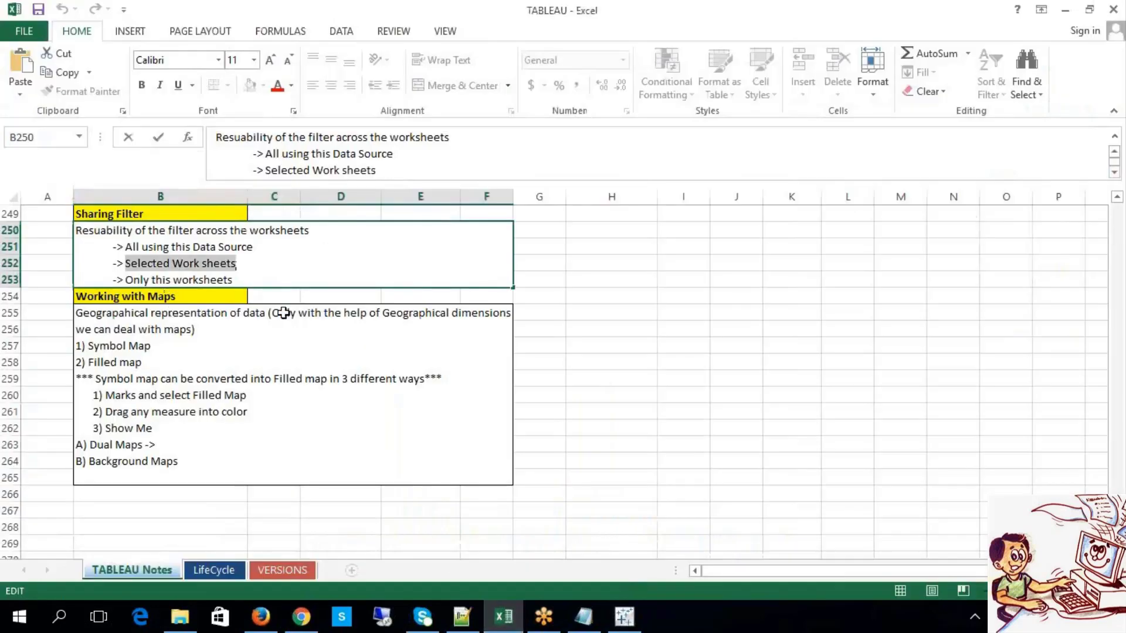
left_click_drag(314, 235, 66, 236)
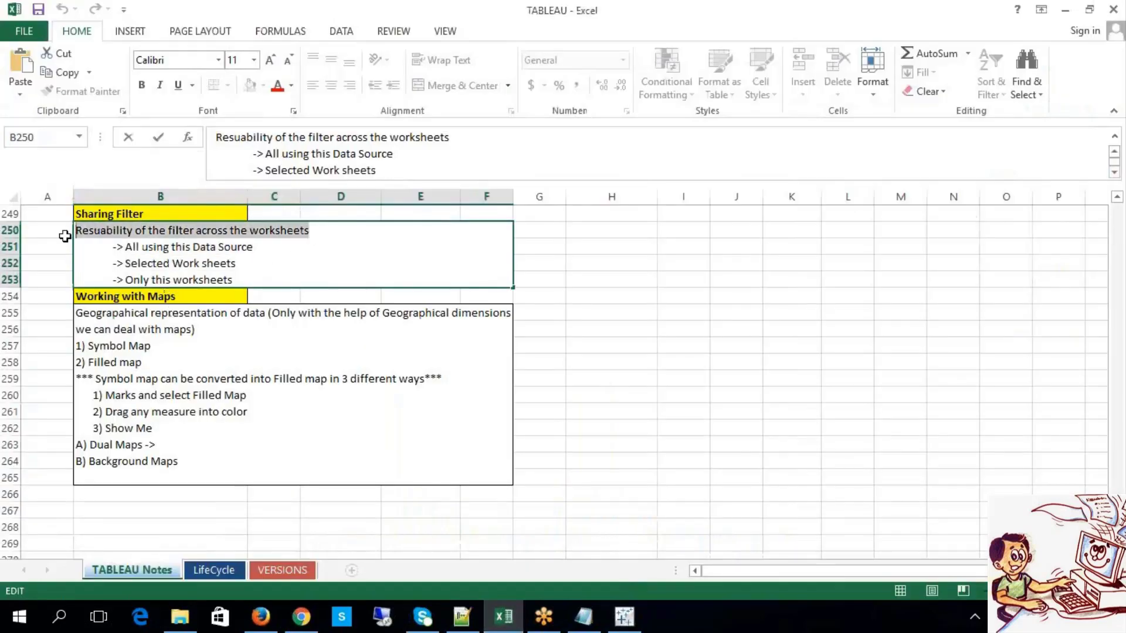
left_click_drag(125, 264, 247, 264)
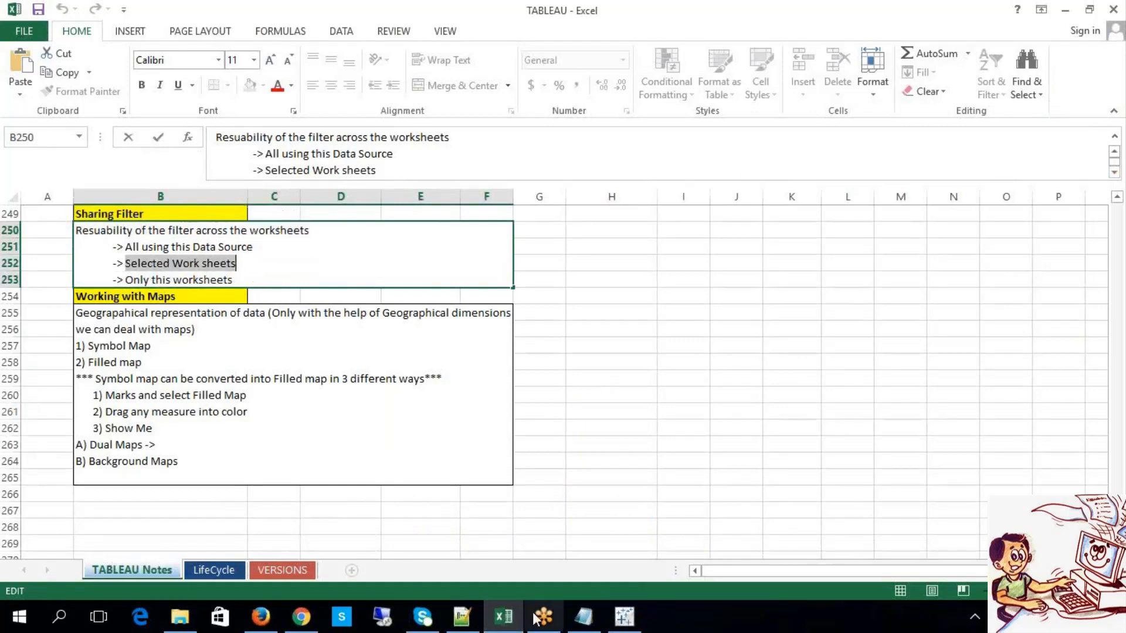
- Switch to Tableau and apply SAMPLE's Segment filter to selected worksheets, including Sheet 2
left_click(616, 623)
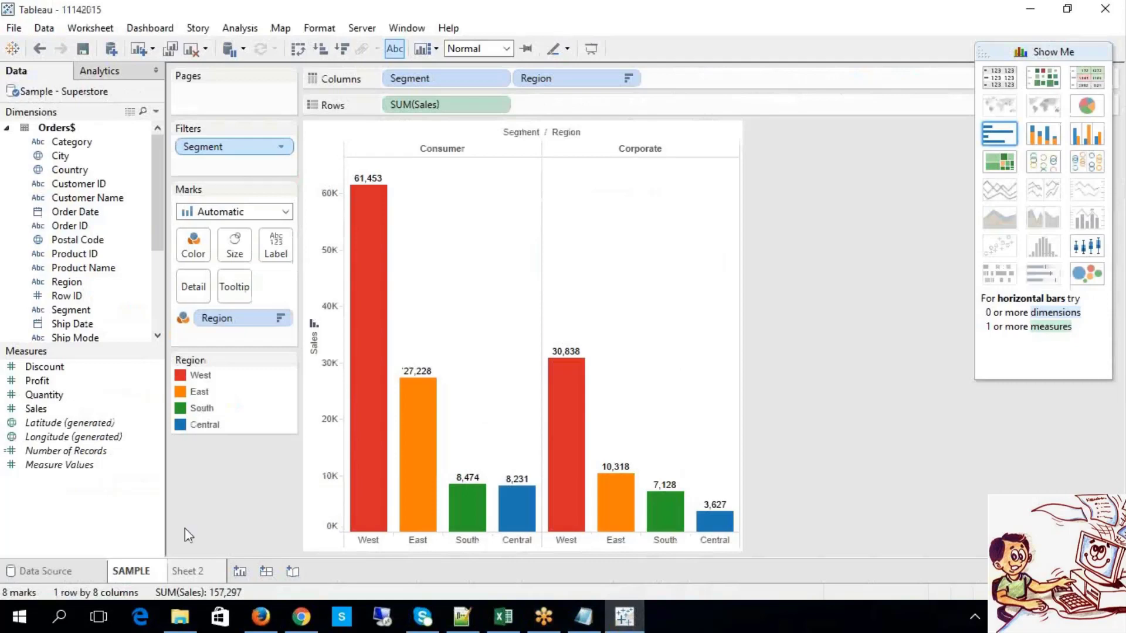
right_click(246, 154)
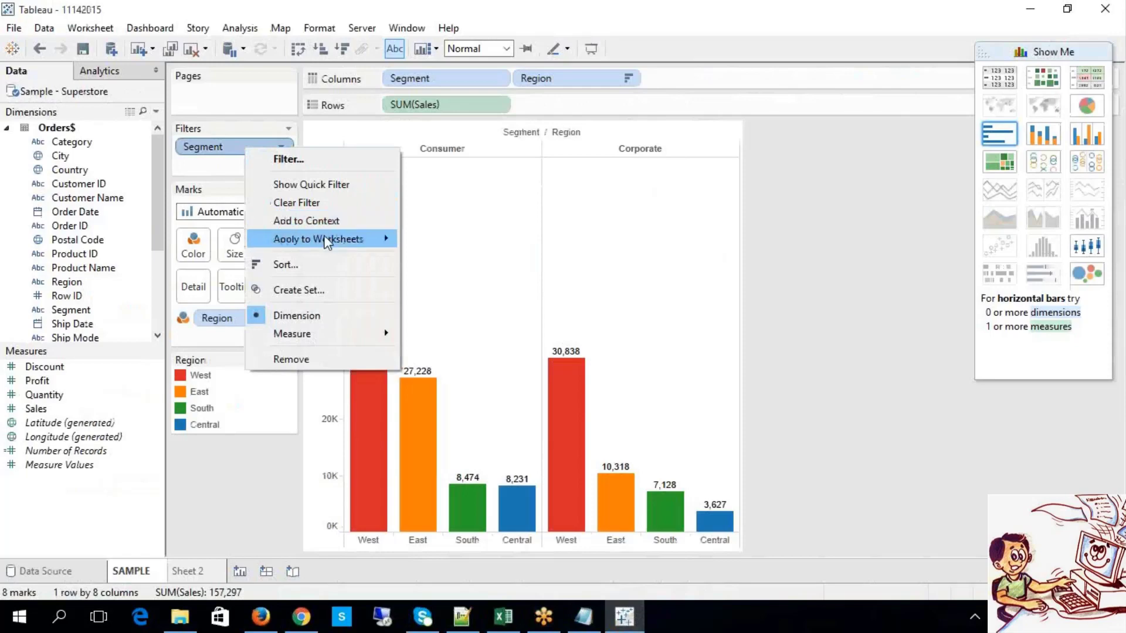
mouse_move(327, 241)
left_click(409, 258)
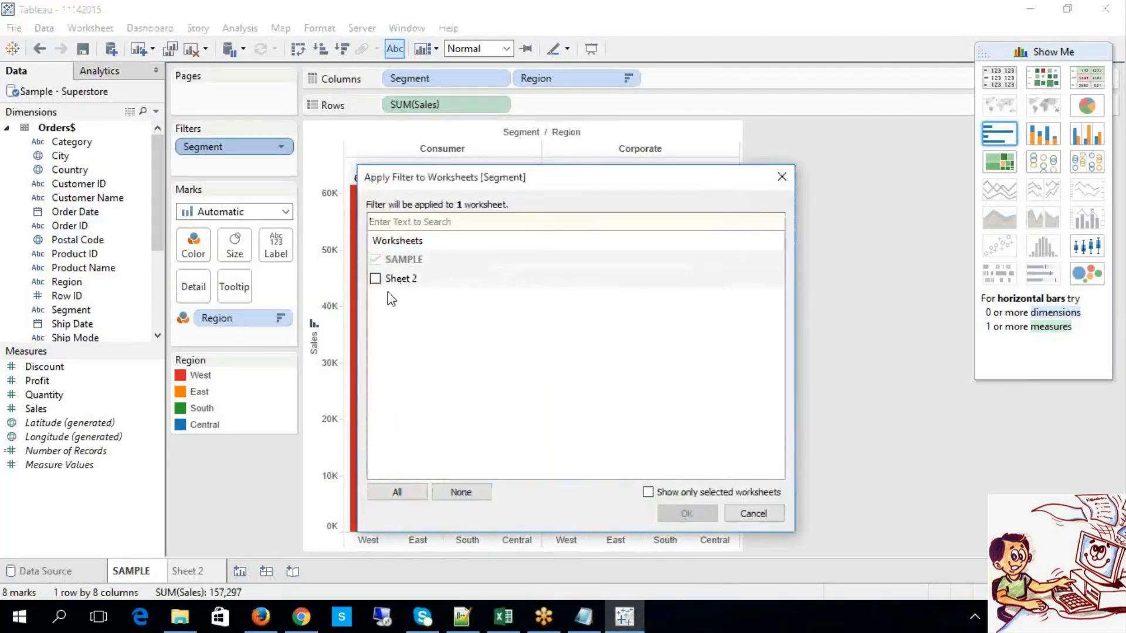
left_click(378, 279)
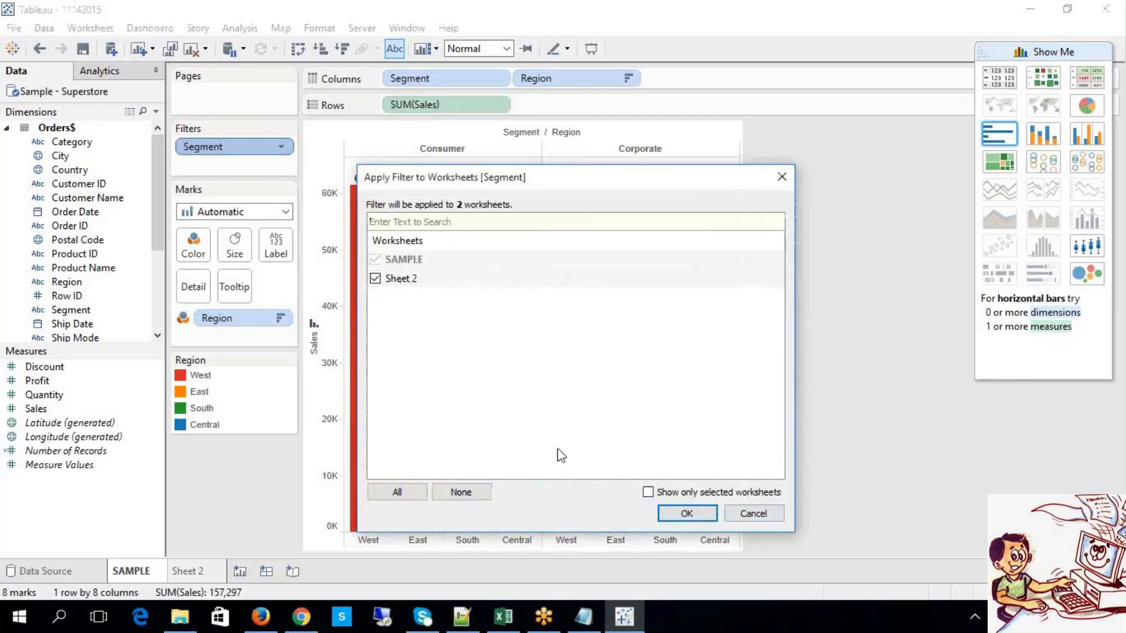
left_click(689, 514)
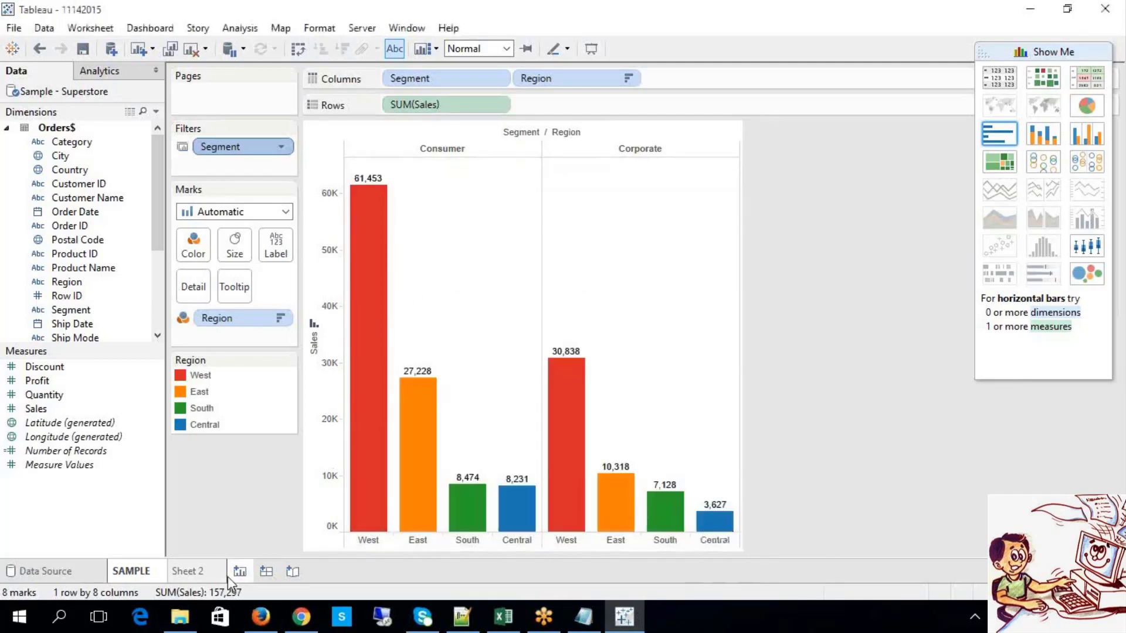
- Compare the Segment filter on Sheet 2 with the one on the SAMPLE worksheet
left_click(189, 571)
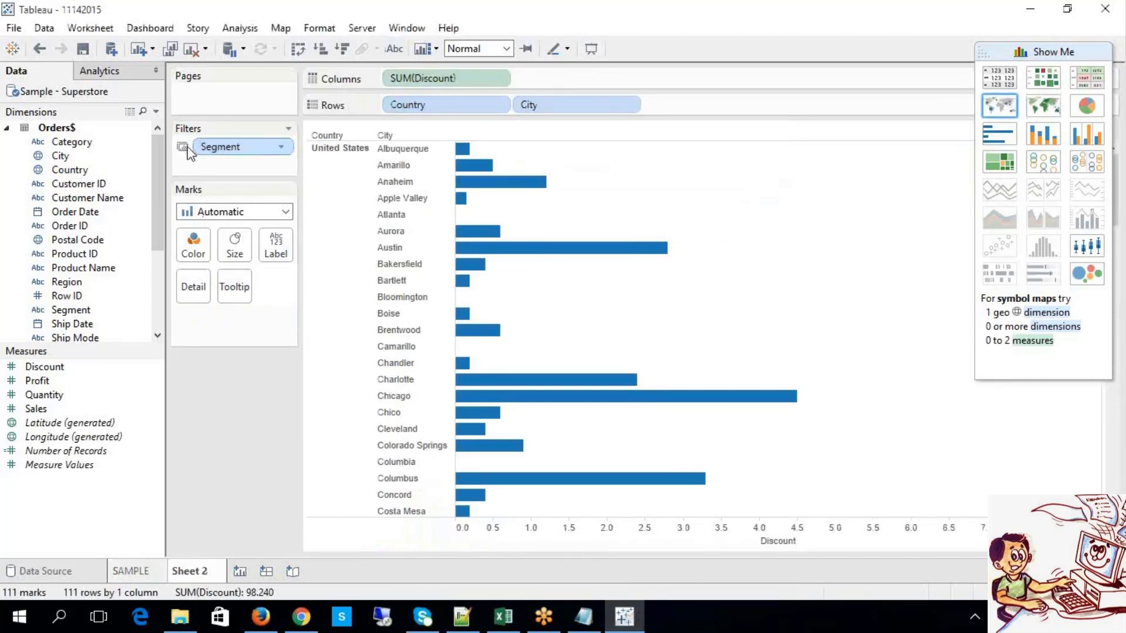
left_click(135, 571)
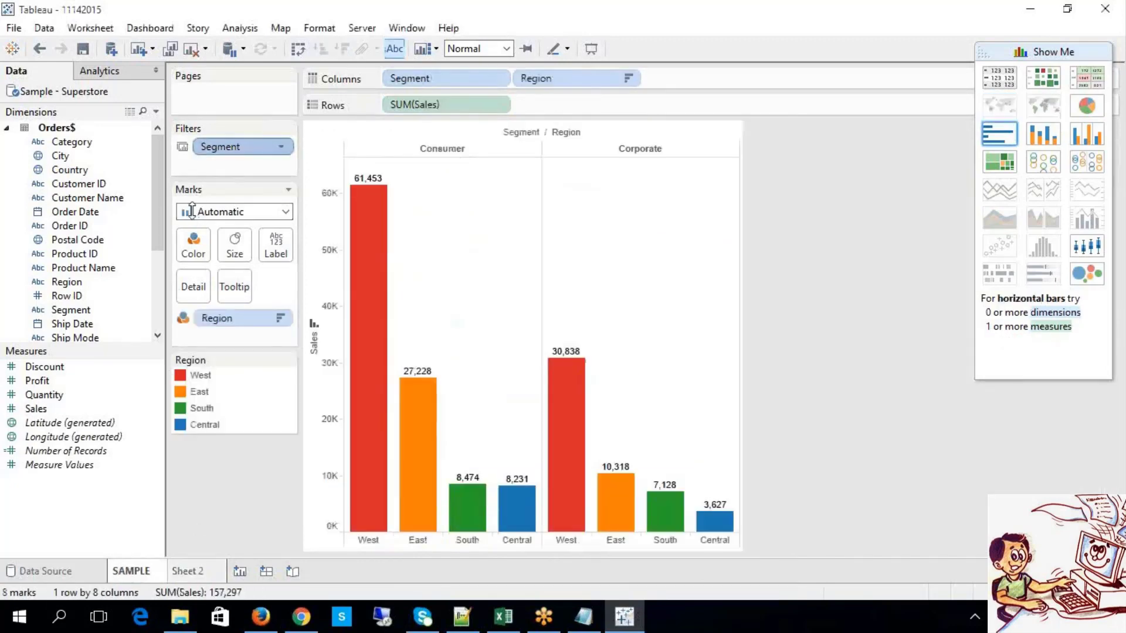
left_click(188, 571)
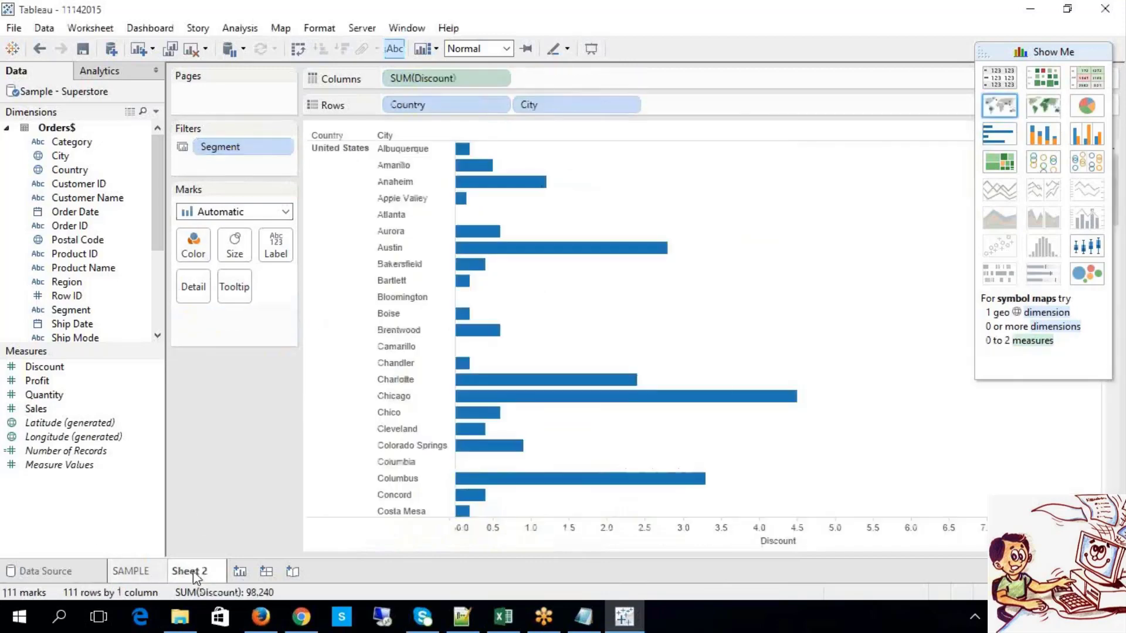
- Examine the scope indicator of Sheet 2's Segment filter and compare it with the SAMPLE worksheet
left_click(184, 146)
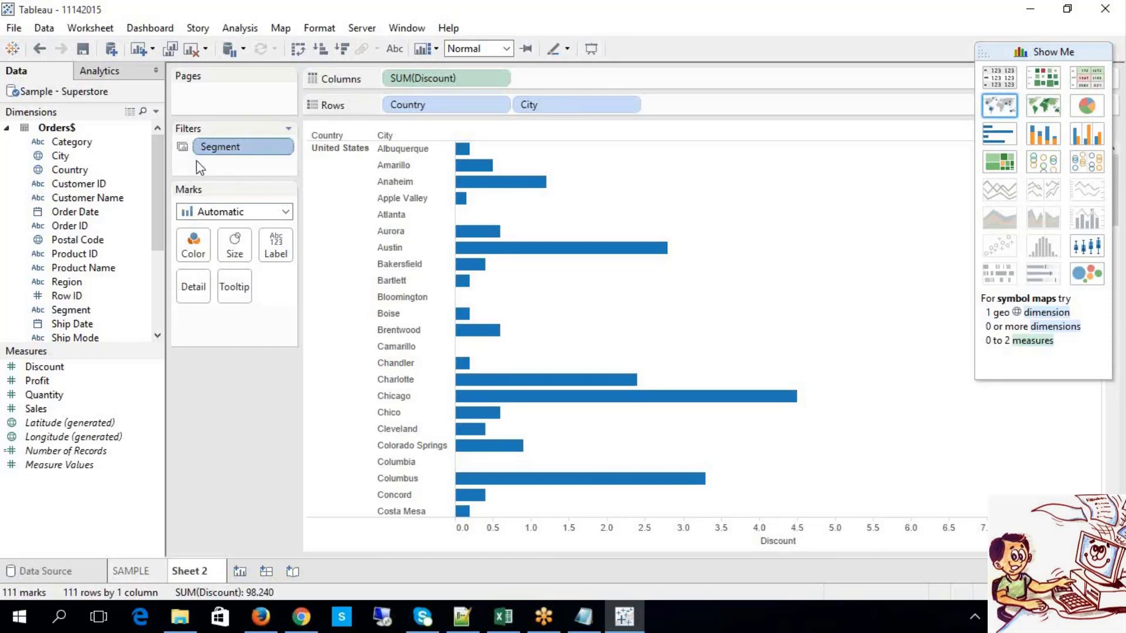
mouse_move(184, 154)
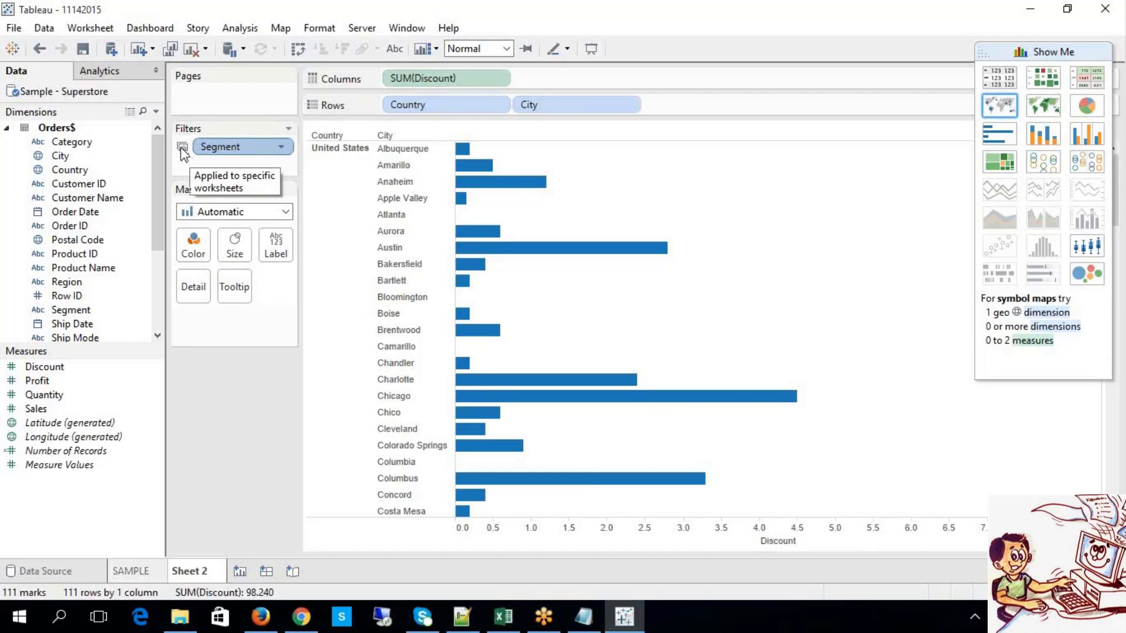
left_click(138, 573)
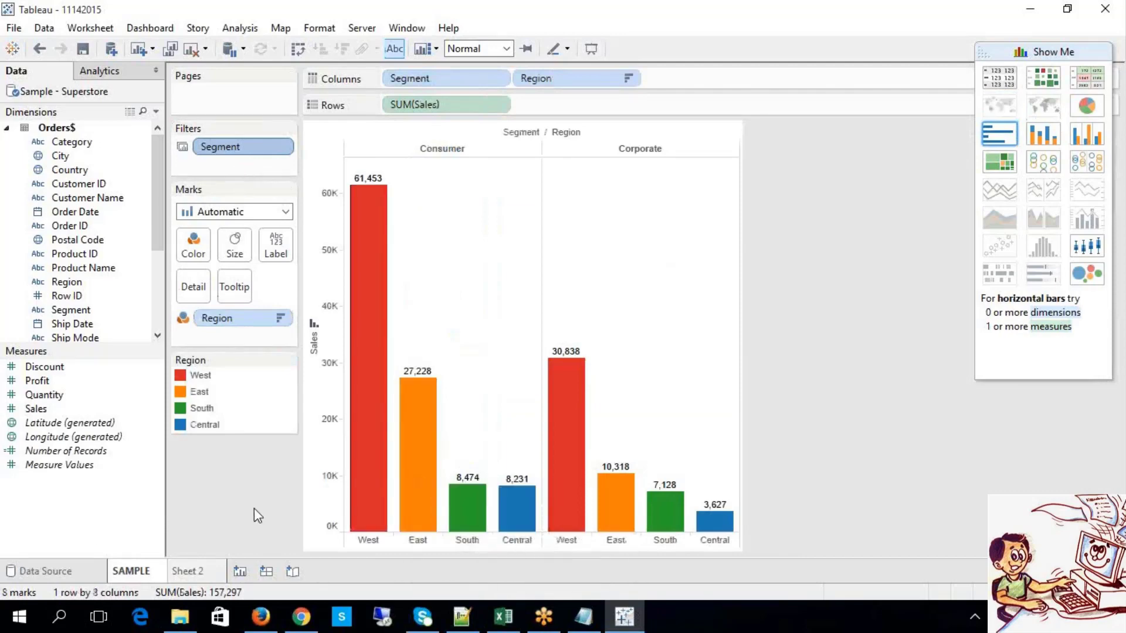
left_click(195, 571)
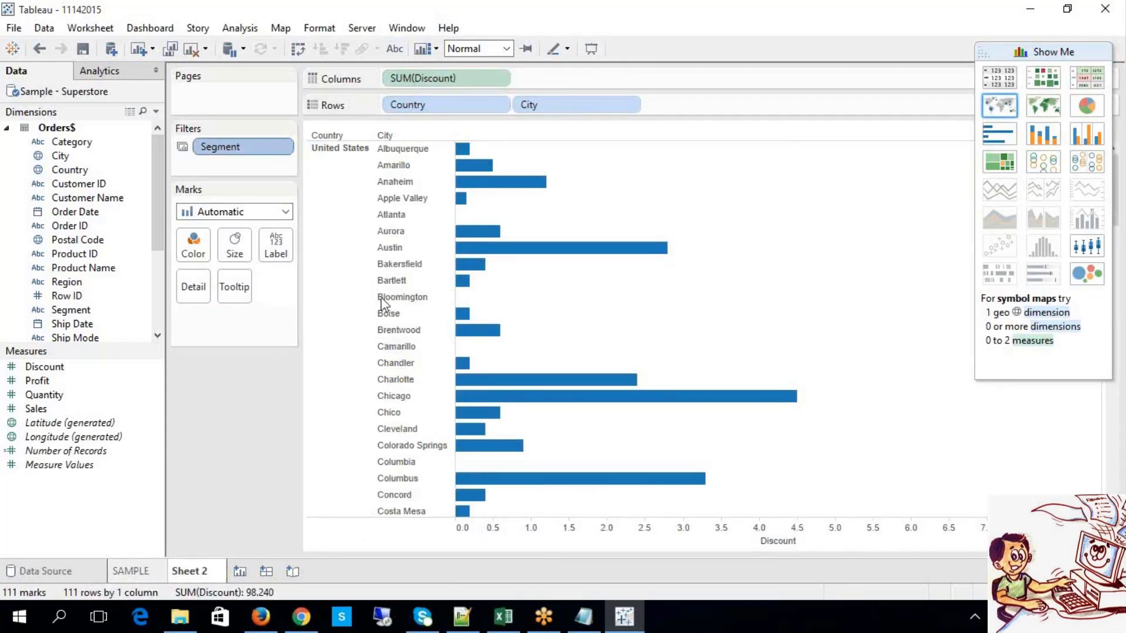
- Apply Sheet 2's Segment filter to all worksheets using this data source and check the SAMPLE sheet
right_click(244, 146)
mouse_move(334, 232)
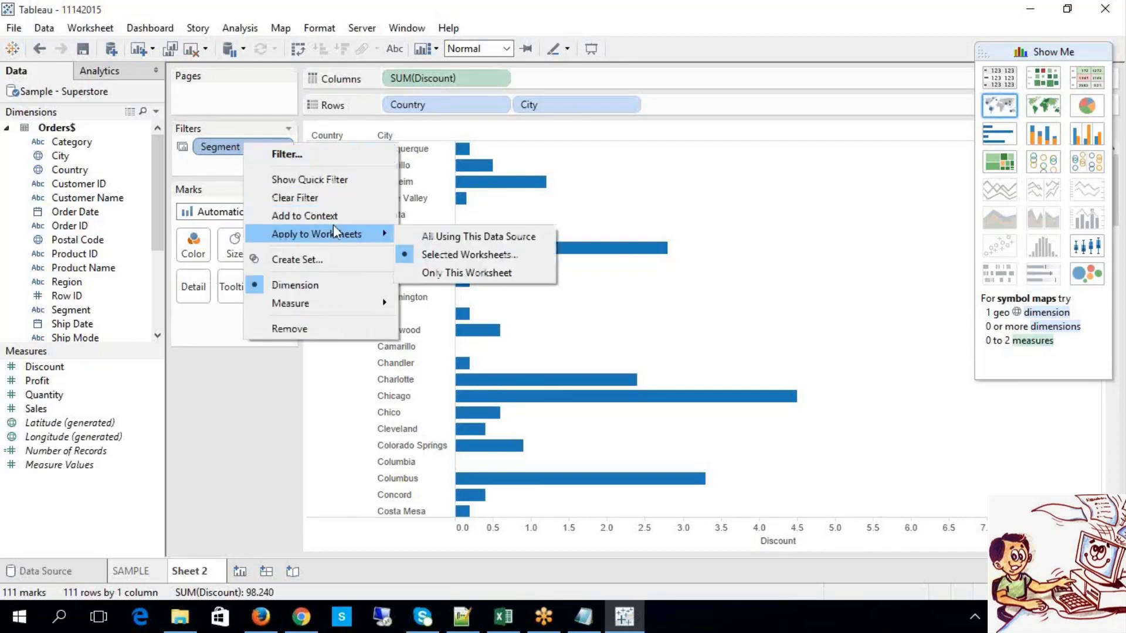
left_click(412, 235)
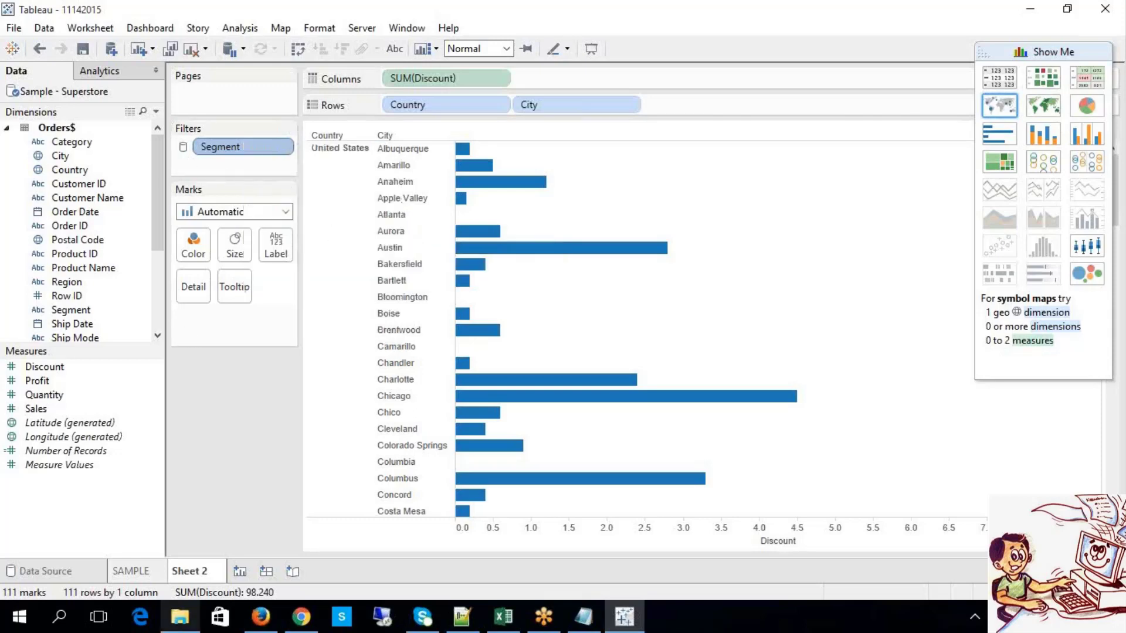
left_click(129, 571)
left_click(199, 567)
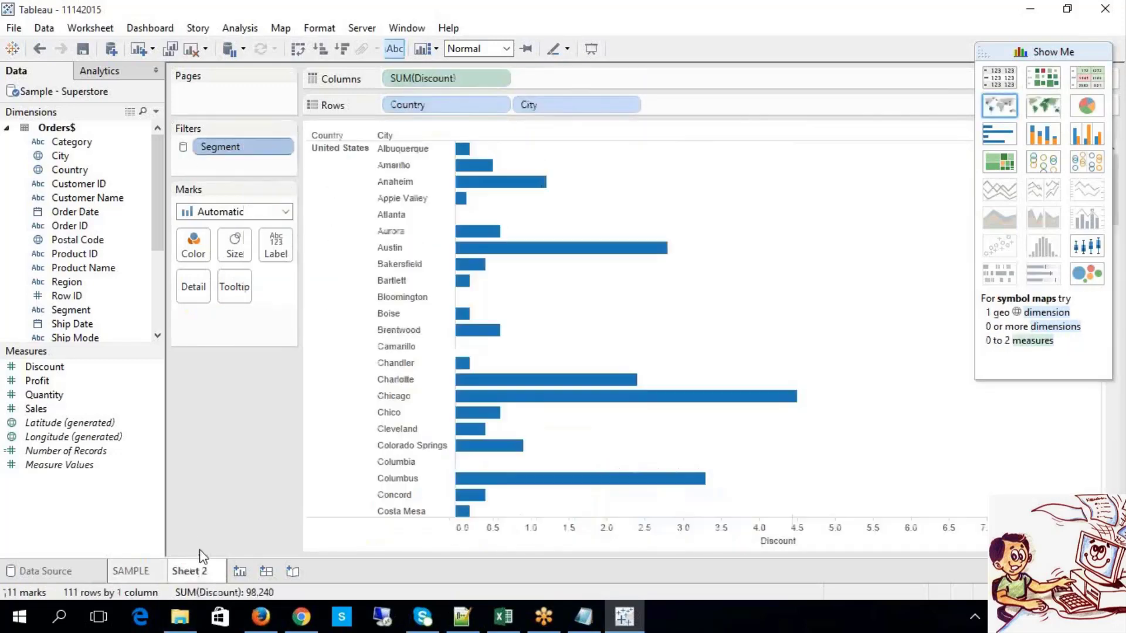
right_click(258, 156)
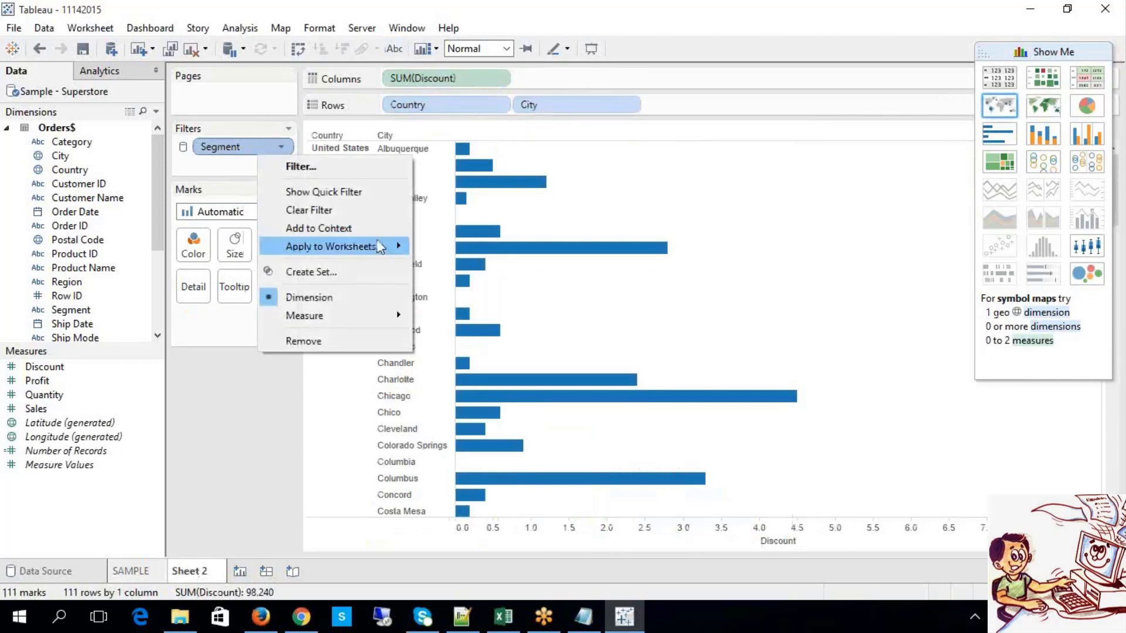
mouse_move(403, 245)
left_click(440, 271)
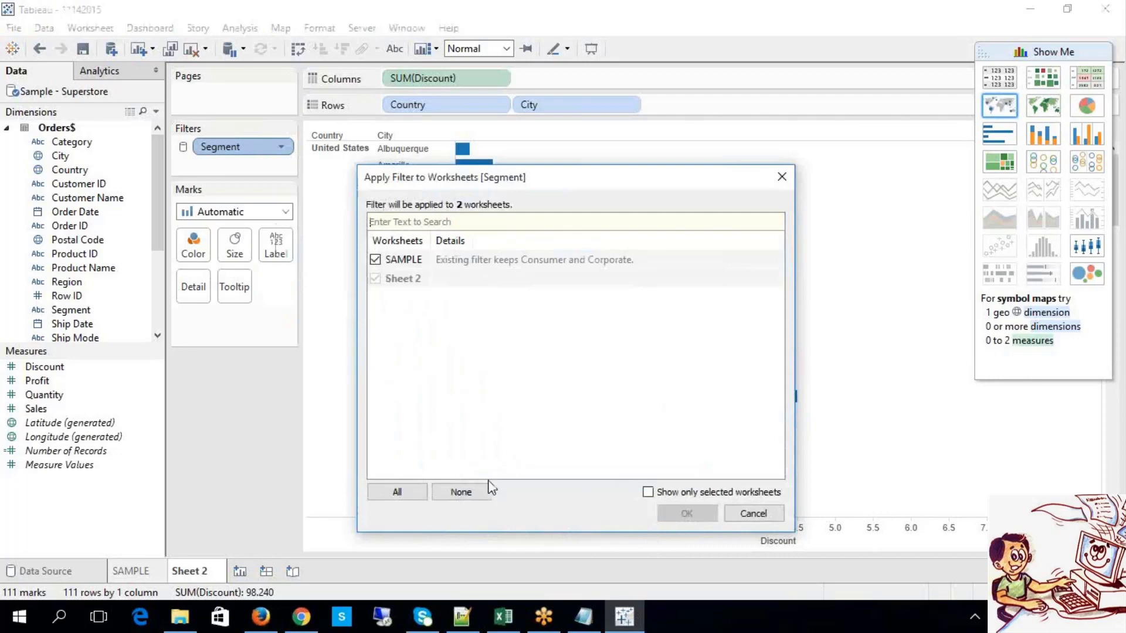
left_click(393, 492)
left_click(375, 260)
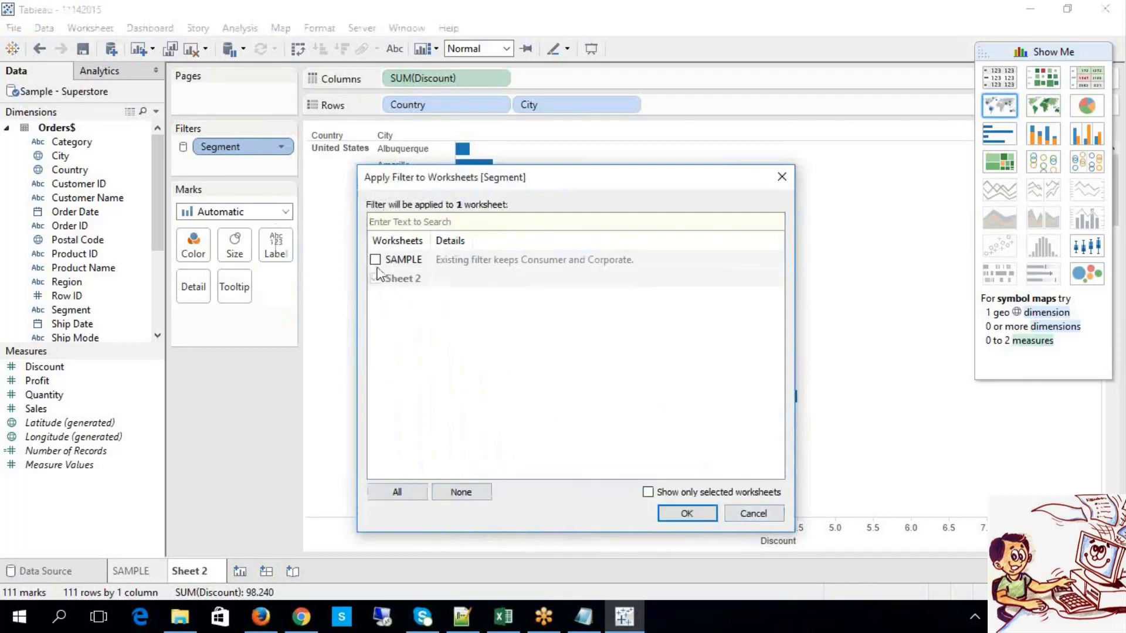
left_click(375, 259)
left_click(753, 513)
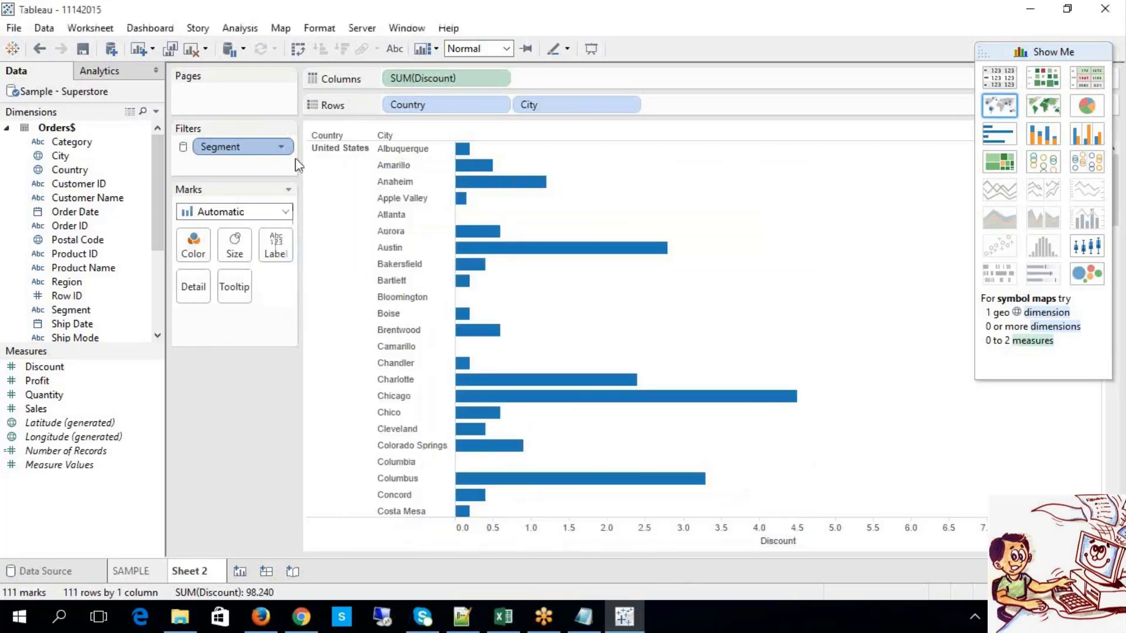
- On the SAMPLE worksheet, exclude Sheet 2 from the worksheets the Segment filter applies to
left_click(129, 572)
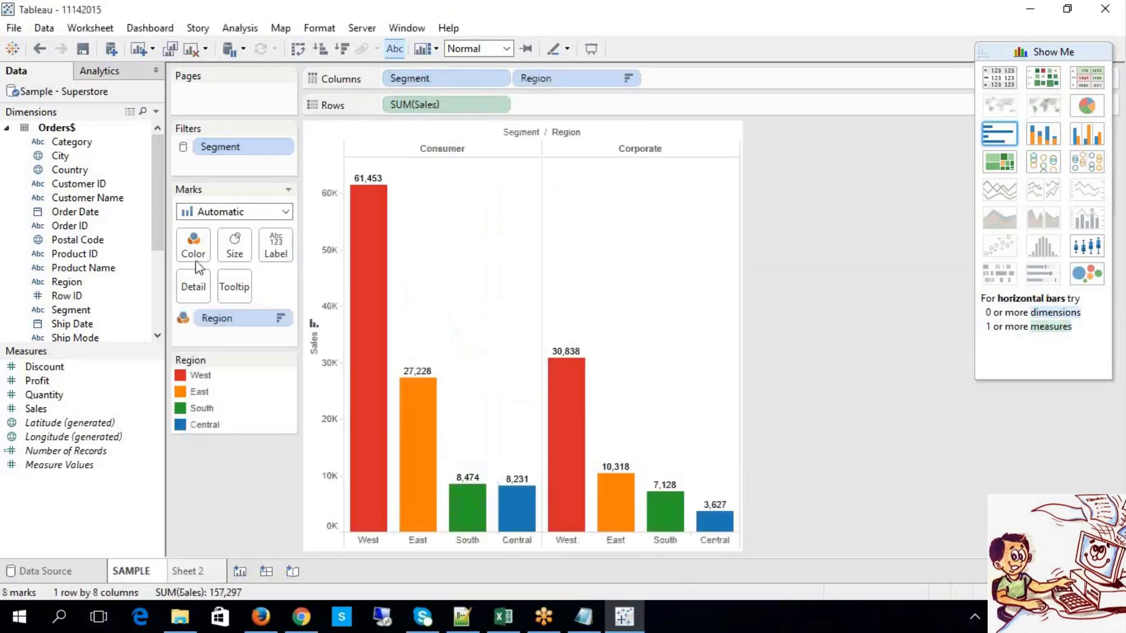
right_click(219, 147)
mouse_move(339, 237)
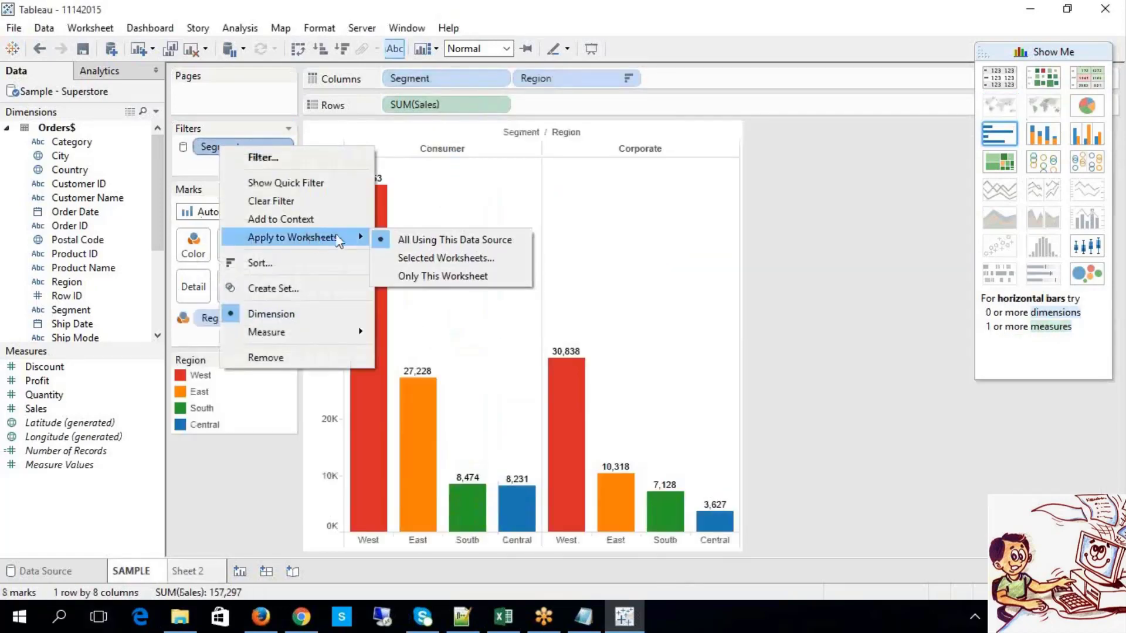
left_click(396, 258)
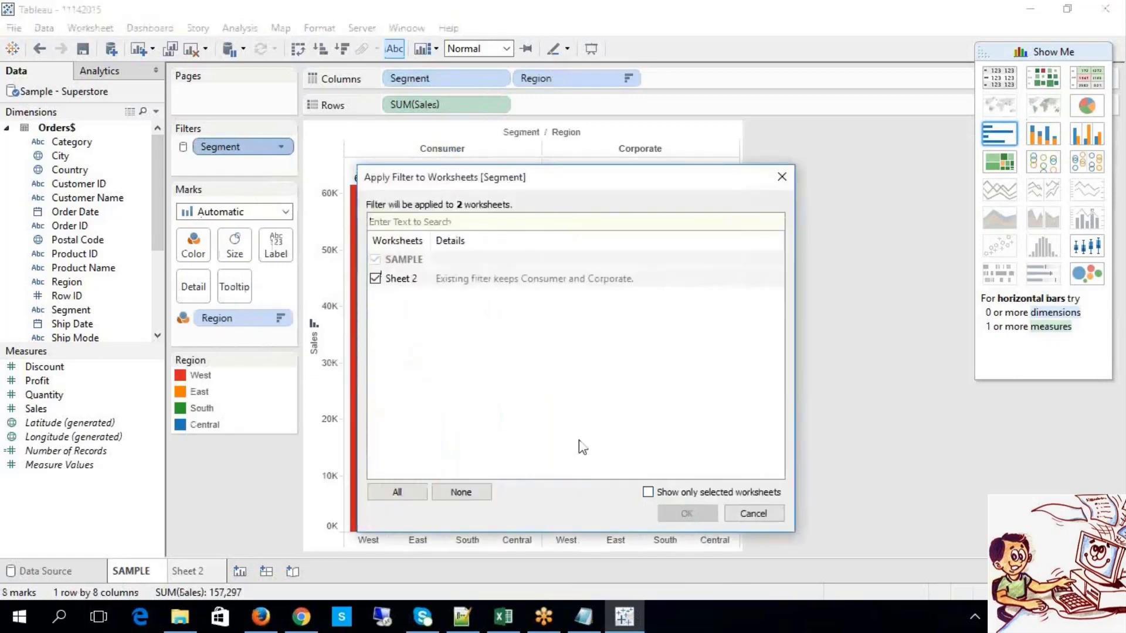
left_click(375, 278)
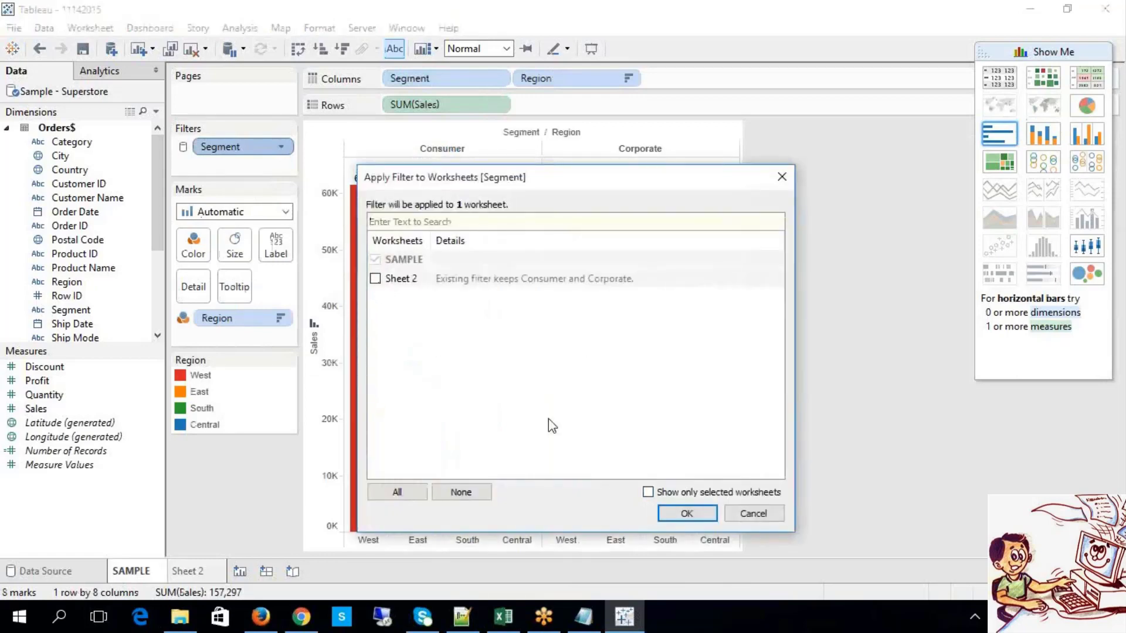
left_click(687, 514)
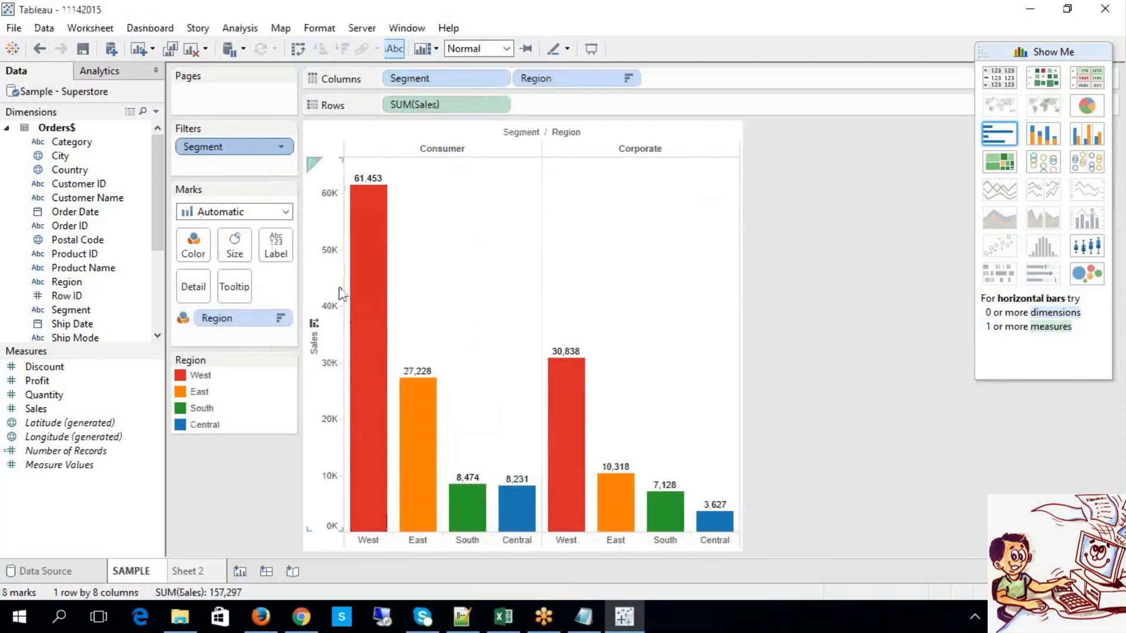
- Apply SAMPLE's Segment filter to selected worksheets again, with Sheet 2 included
right_click(237, 157)
mouse_move(360, 238)
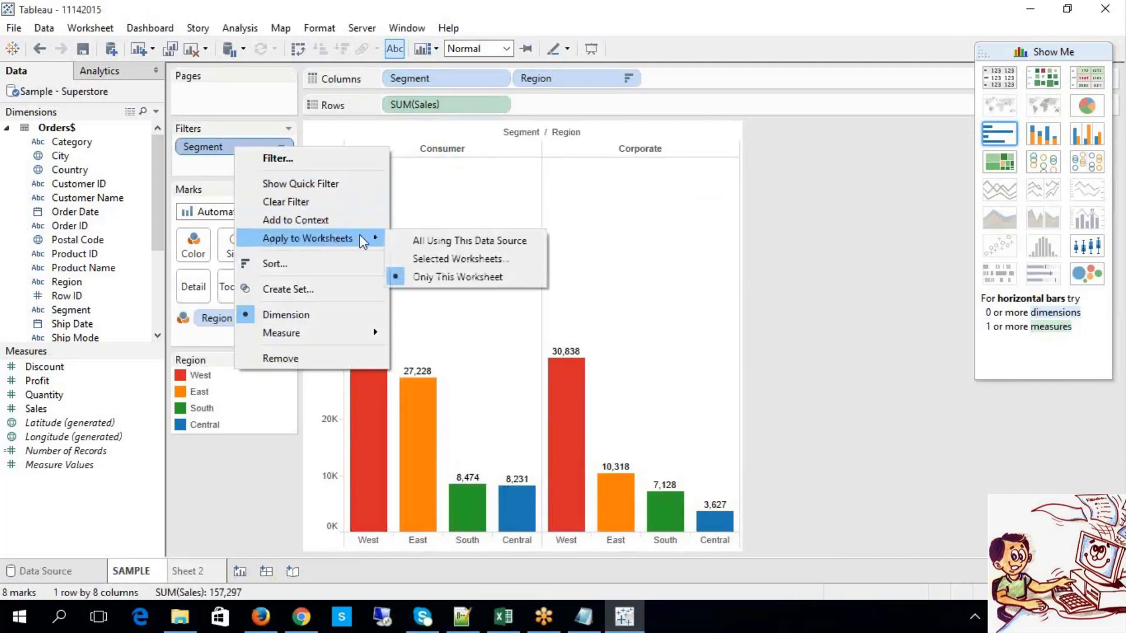
left_click(423, 259)
left_click(375, 279)
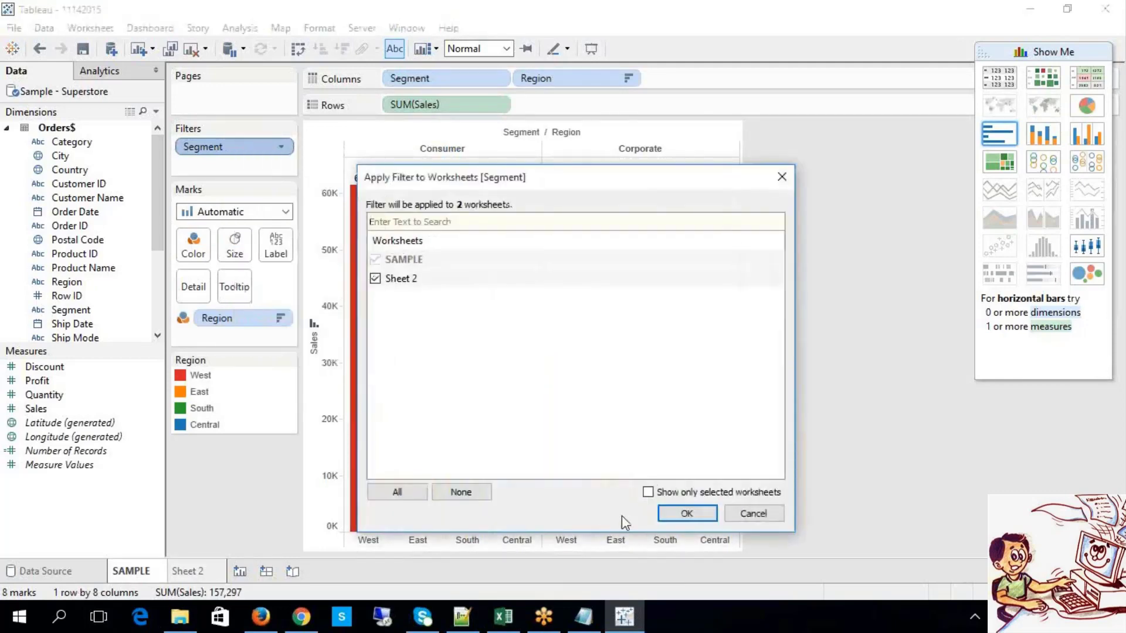
left_click(662, 514)
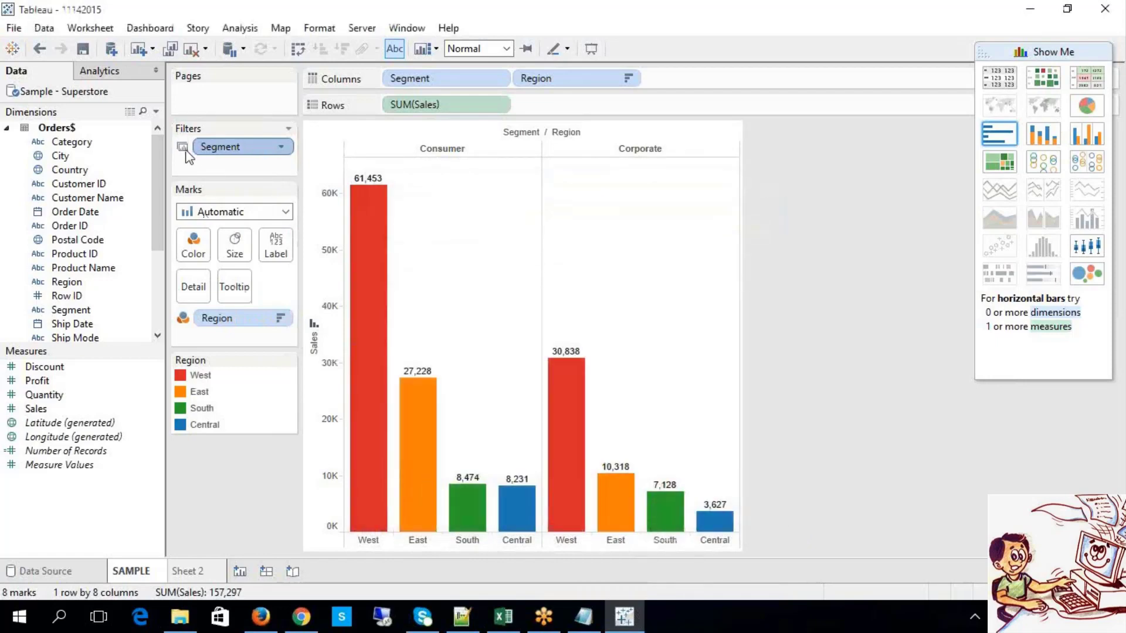
- On Sheet 2, set the Segment filter to apply to all worksheets using this data source
left_click(200, 572)
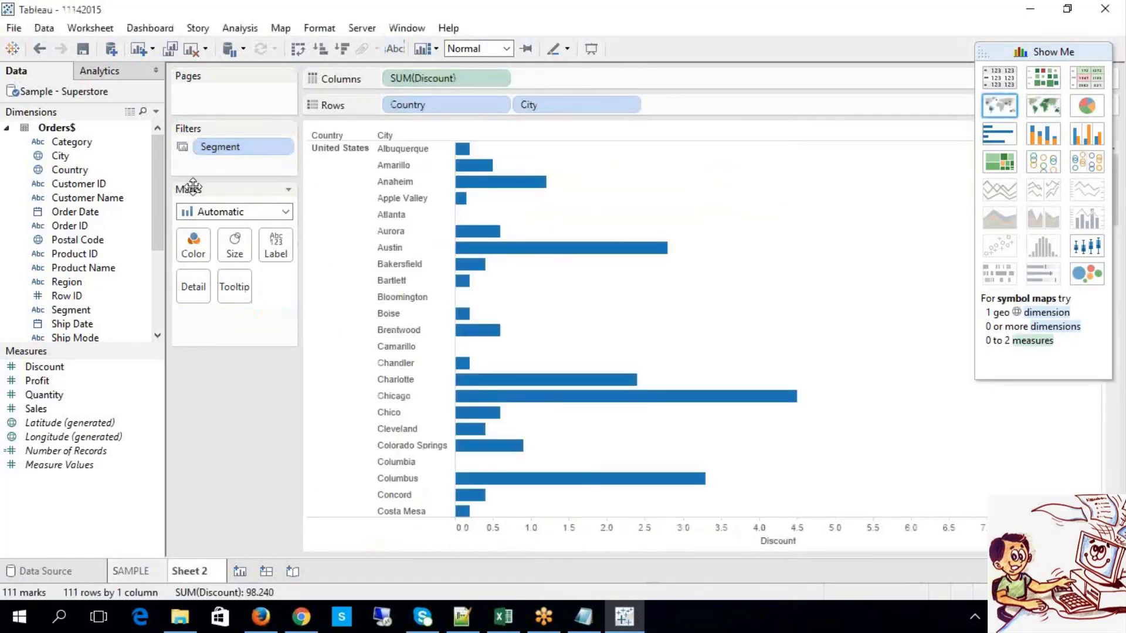
right_click(264, 147)
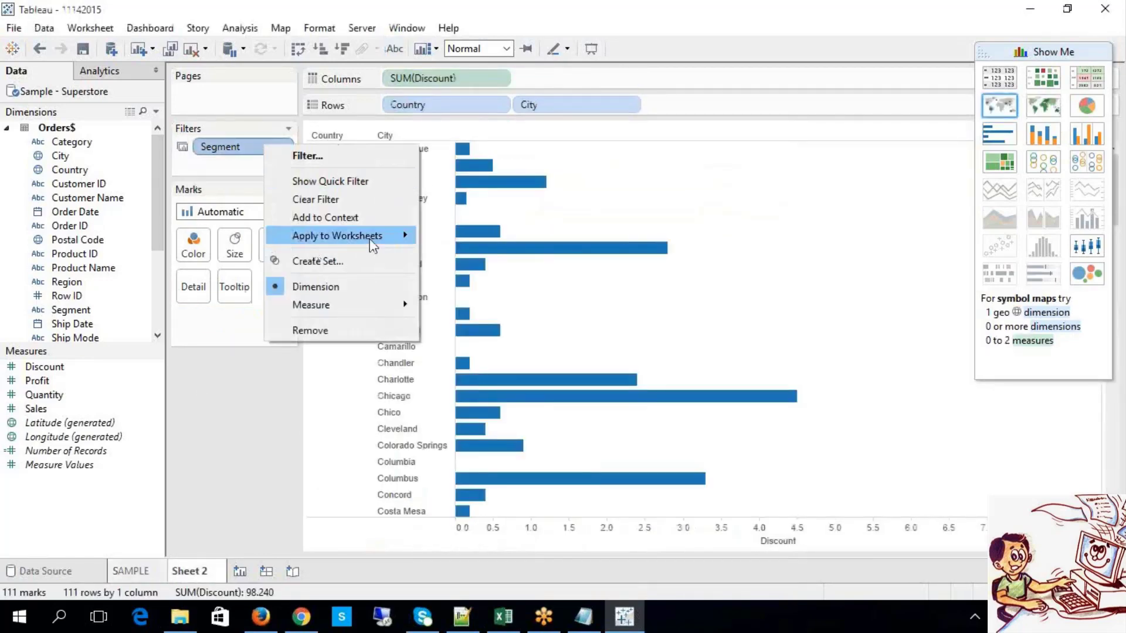
mouse_move(372, 245)
left_click(444, 238)
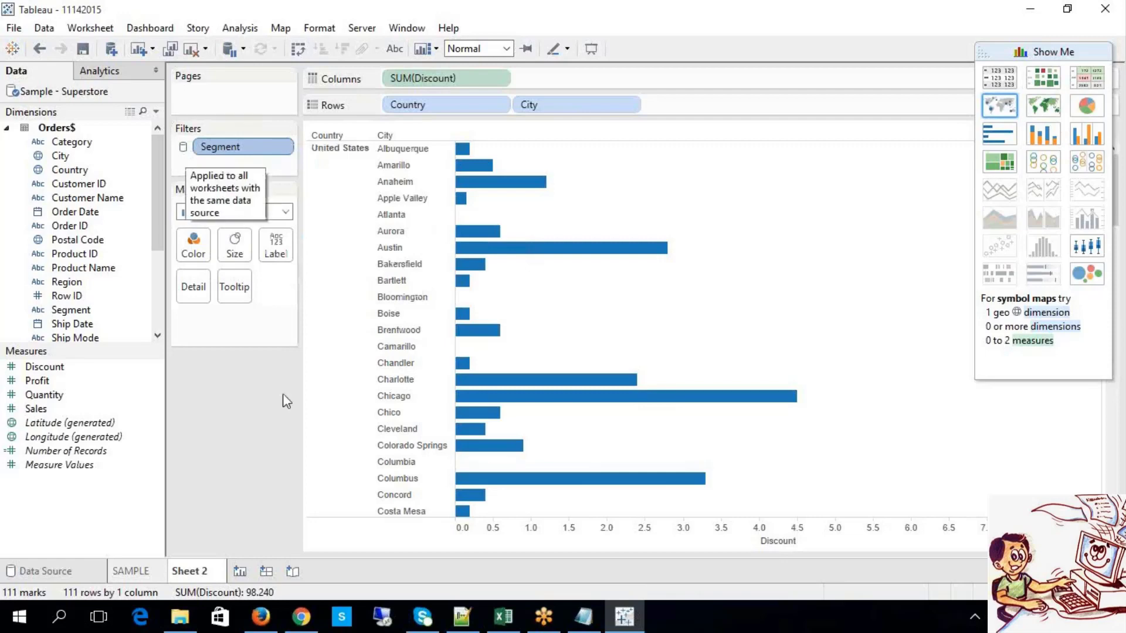
- Create a new worksheet with Category and Segment on Rows, and remove Category again to leave only Segment
left_click(240, 570)
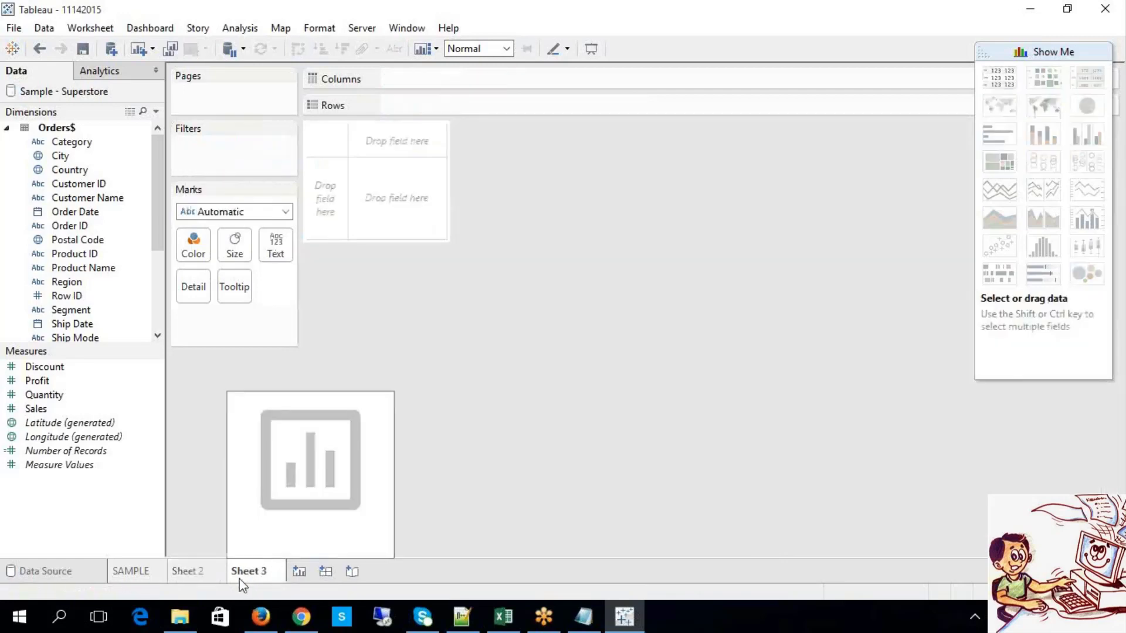
mouse_move(62, 155)
left_mouse_down()
mouse_move(408, 99)
mouse_move(413, 130)
left_mouse_up()
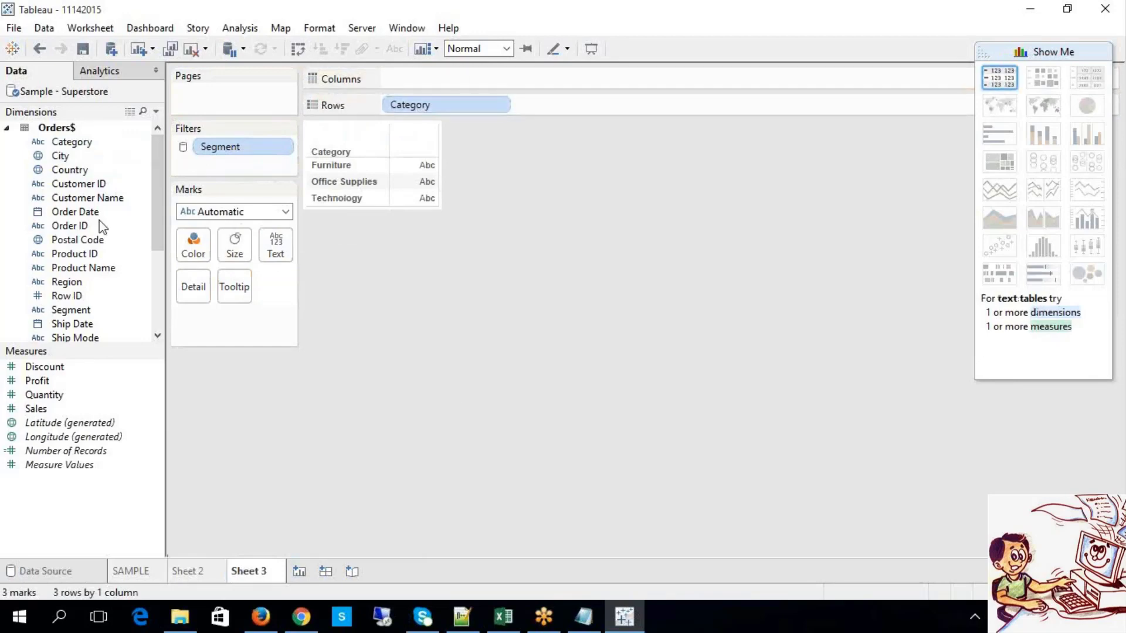
mouse_move(70, 310)
left_mouse_down()
mouse_move(193, 307)
mouse_move(554, 79)
mouse_move(542, 138)
left_mouse_up()
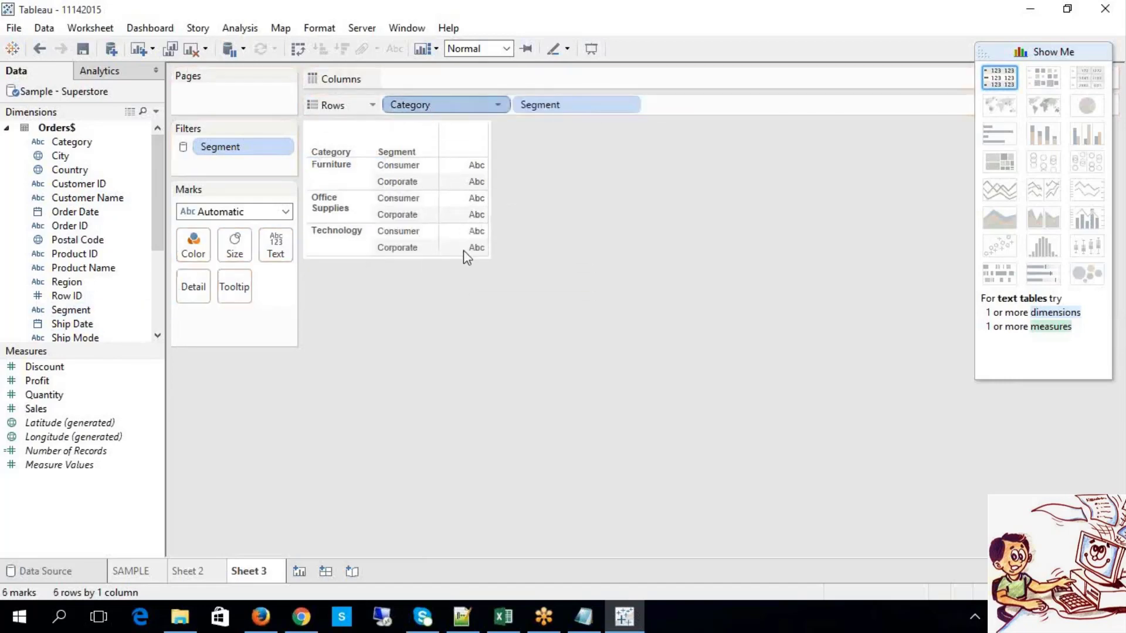
left_click_drag(463, 250, 463, 251)
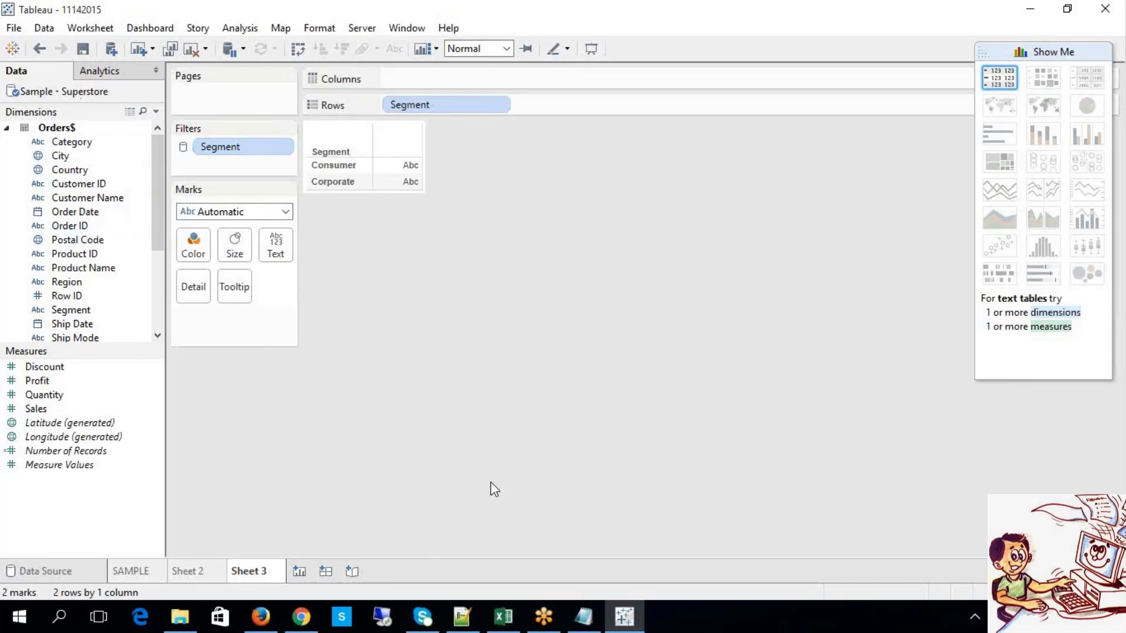
- Switch to the Excel notes, highlight the "Sharing Filter" heading and review the notes around it
left_click(503, 616)
left_click(153, 213)
double_click(154, 212)
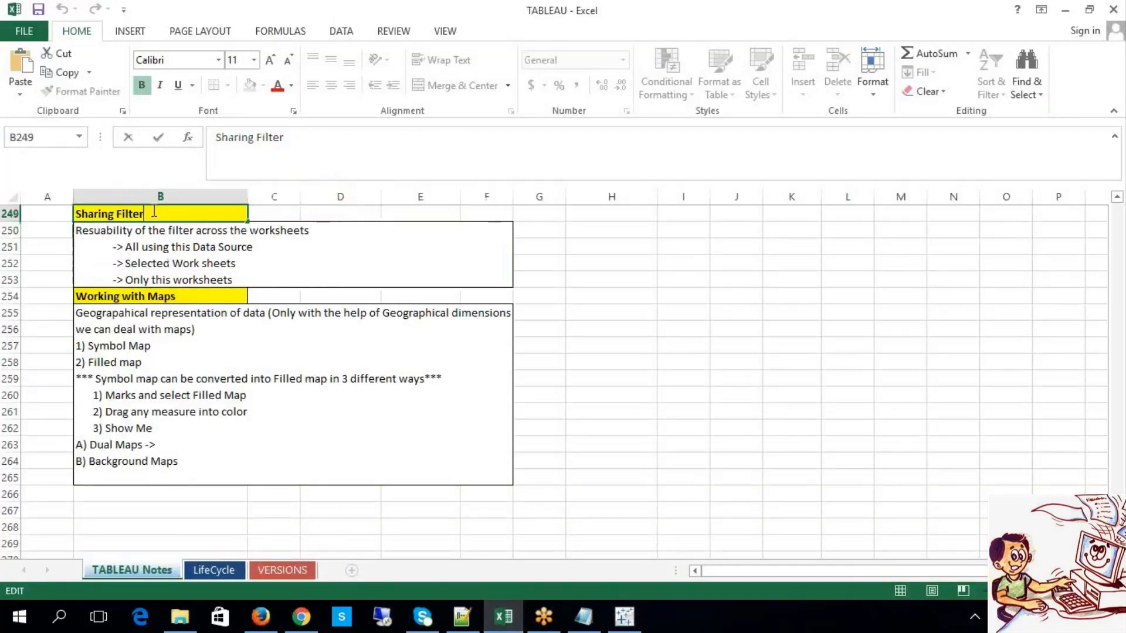
left_click_drag(140, 207, 55, 211)
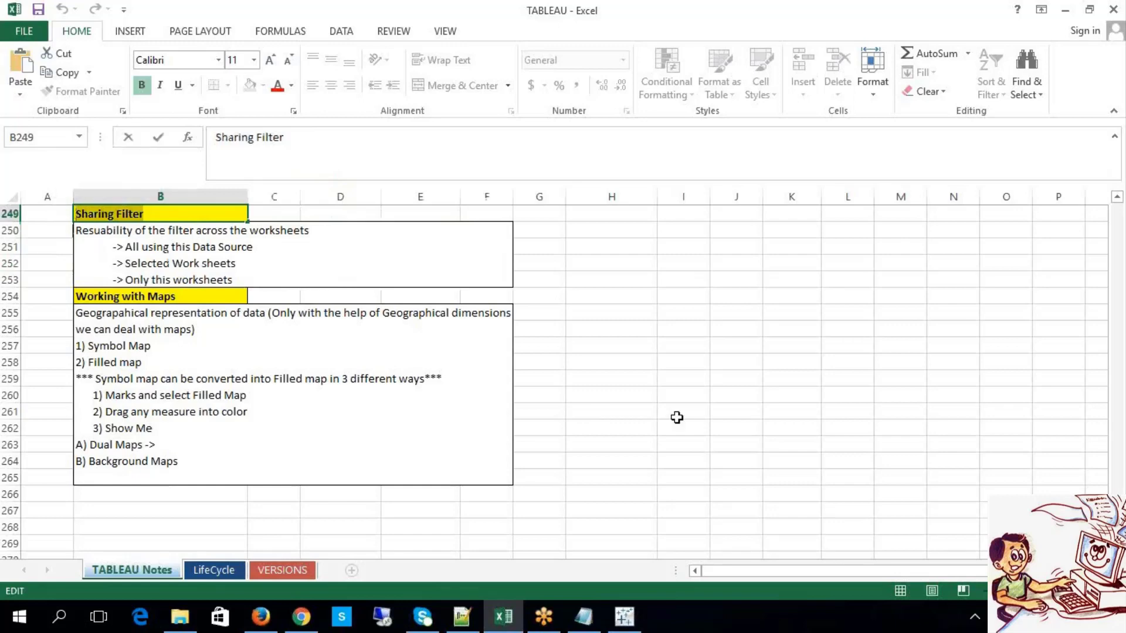
left_click(712, 396)
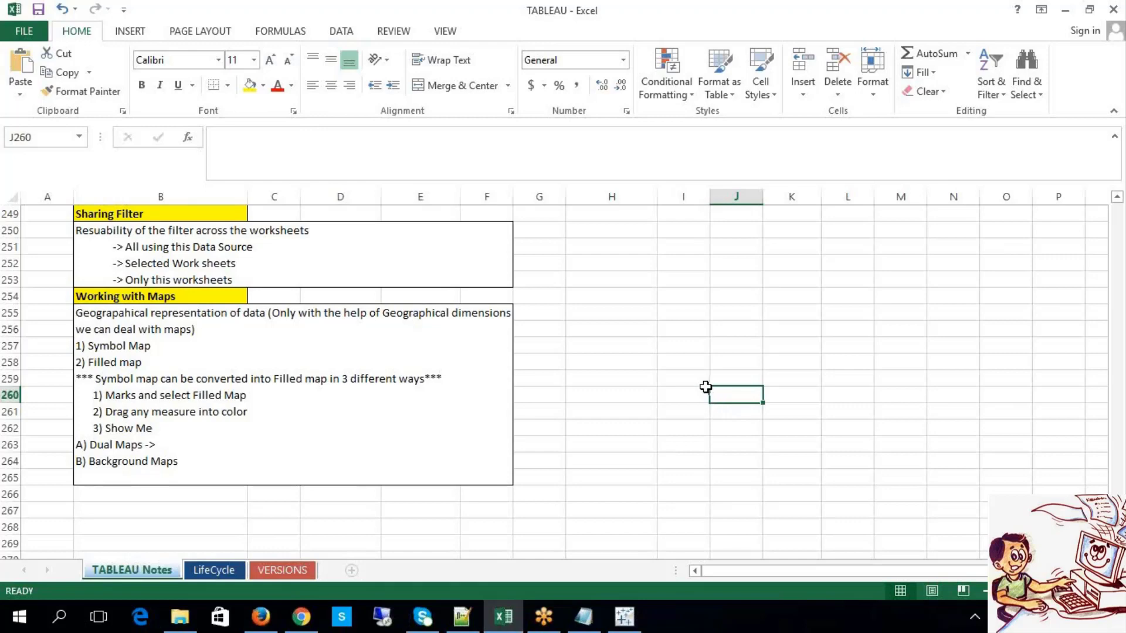
scroll(705, 387, "up", 1)
scroll(705, 387, "down", 1)
- Switch to Tableau, review the Sample - Superstore data source and return to the SAMPLE worksheet
left_click(632, 613)
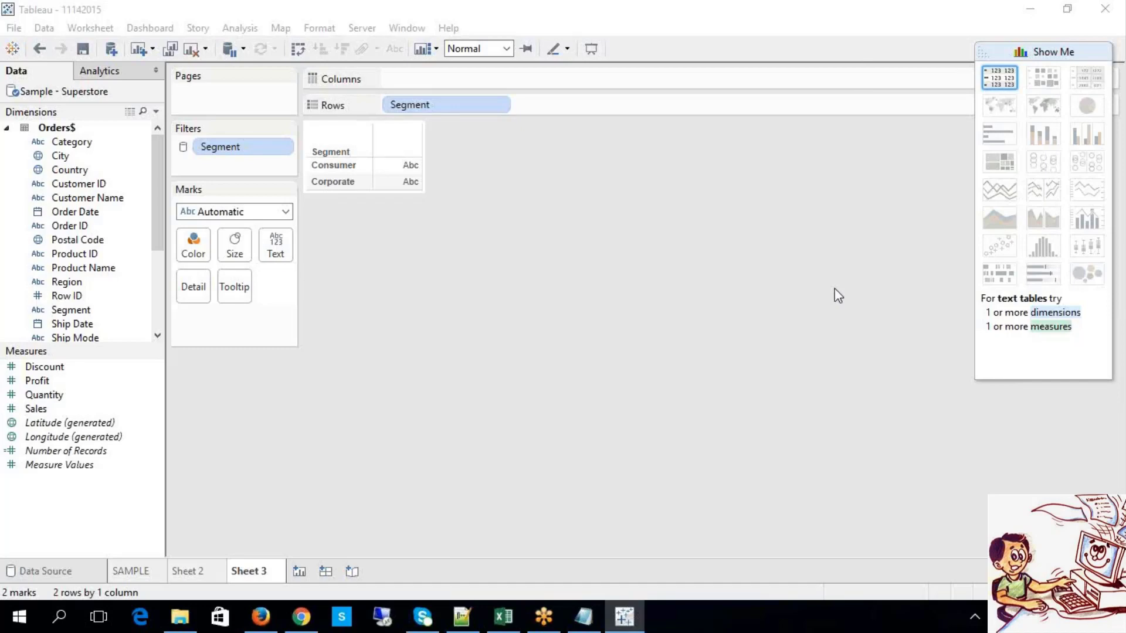
left_click(76, 572)
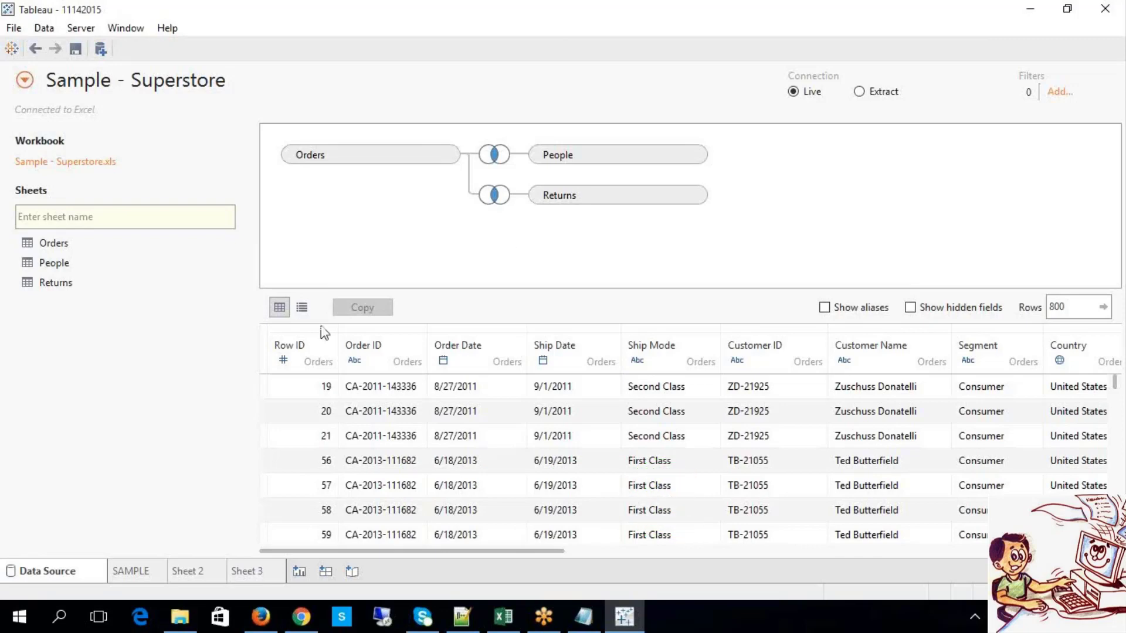
left_click(141, 581)
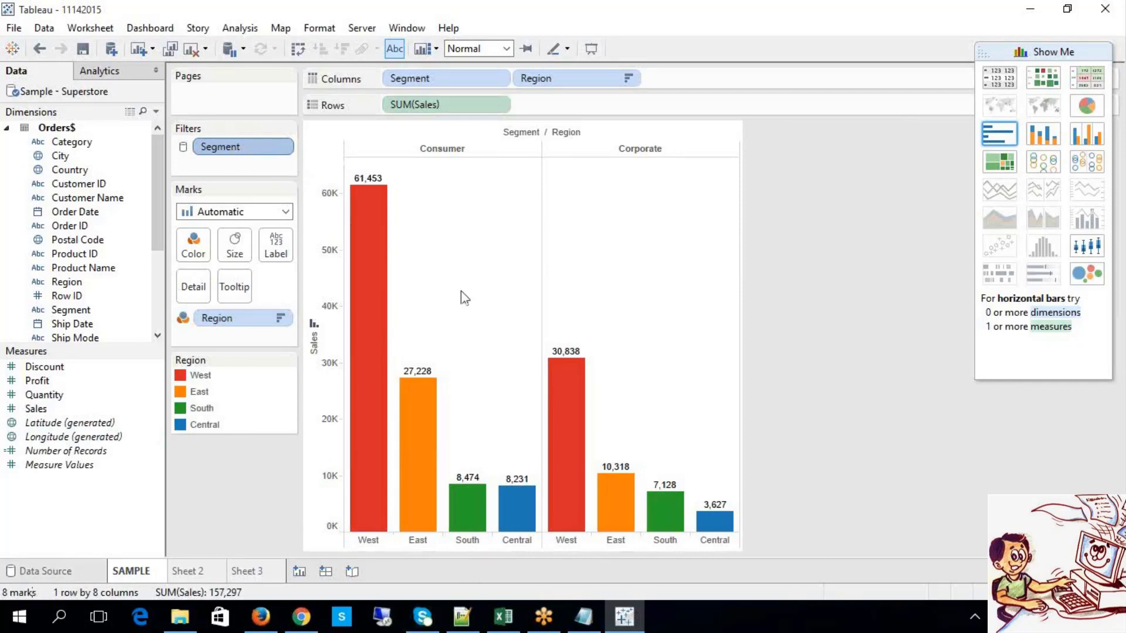
- Look over the worksheet scope options of the Segment filter on Sheet 2
left_click(186, 571)
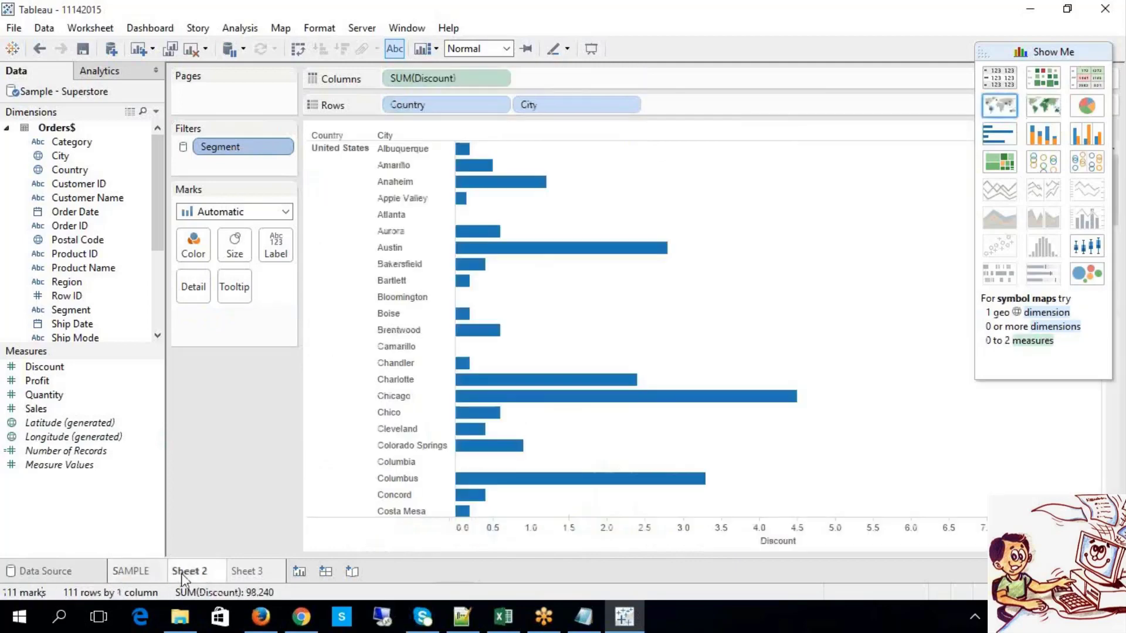
right_click(248, 154)
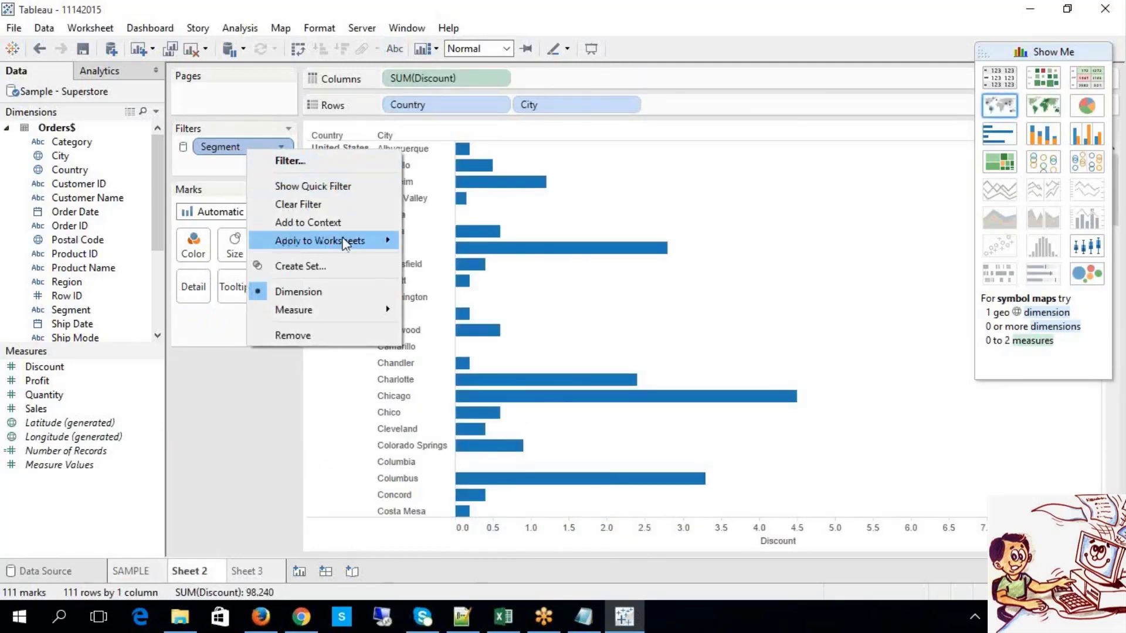
mouse_move(346, 241)
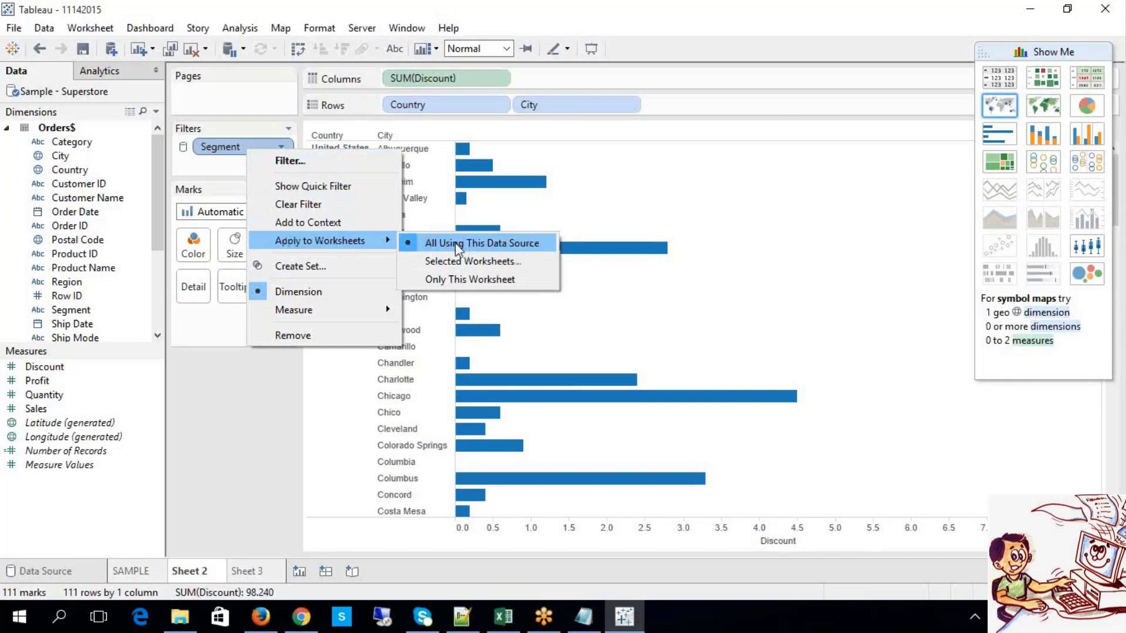
- Dismiss the Segment filter's scope options, review the data source page and return to the SAMPLE worksheet
left_click(276, 397)
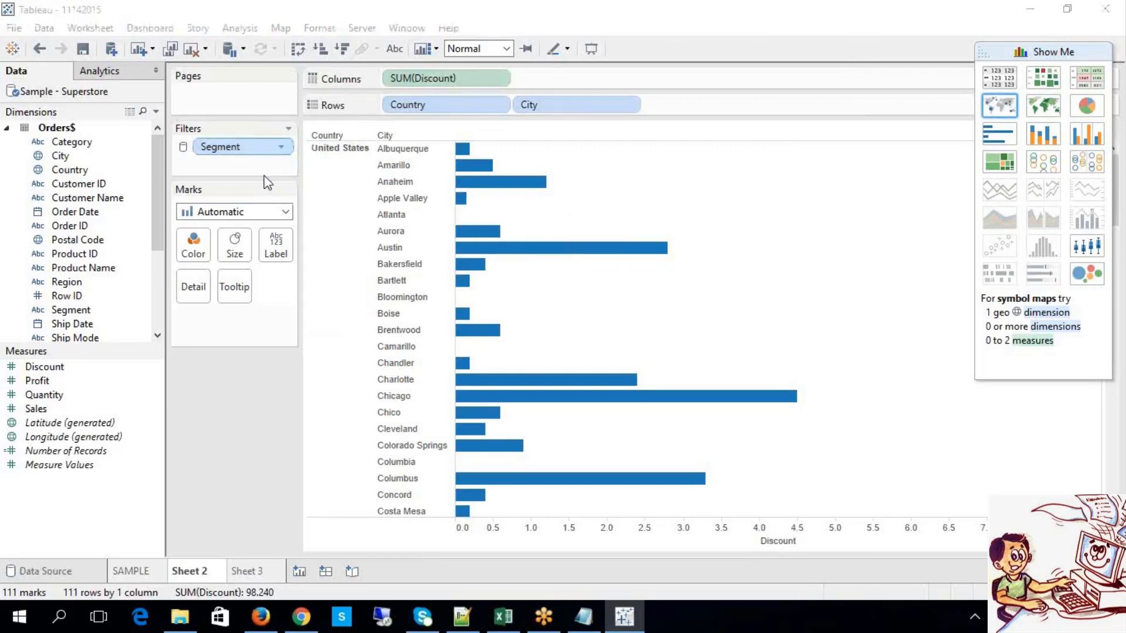
left_click(41, 572)
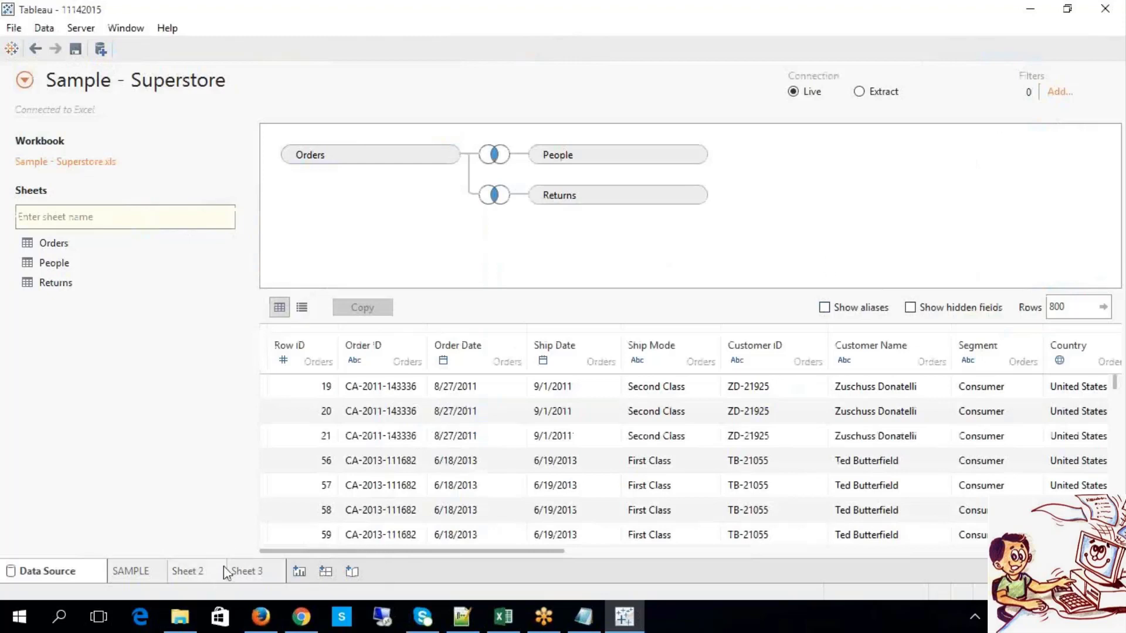
mouse_move(223, 565)
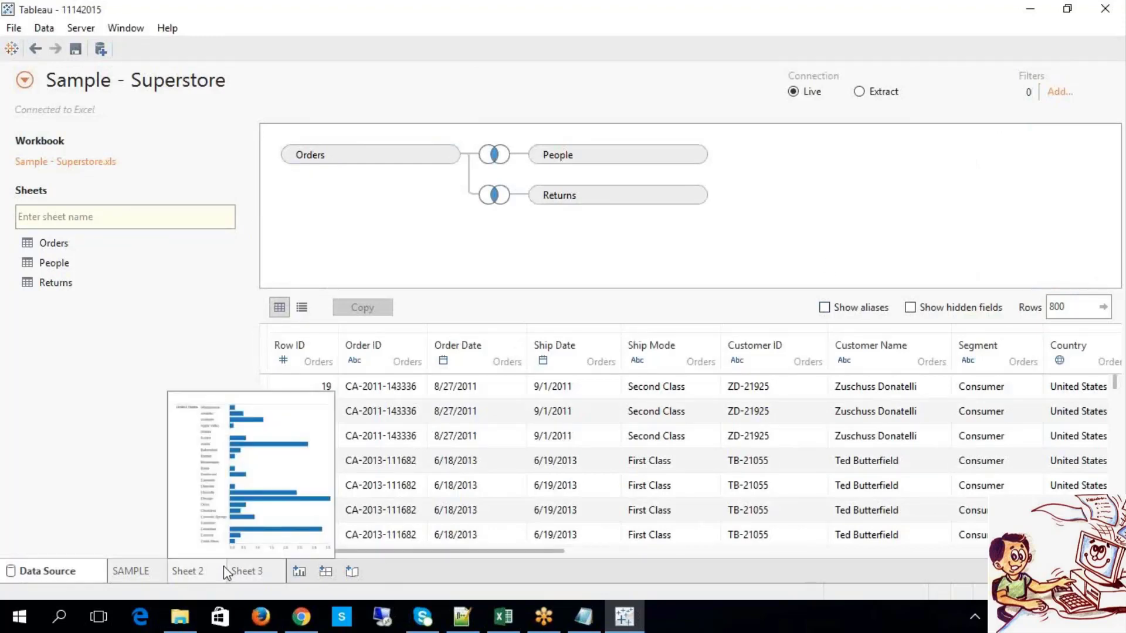
left_click(138, 572)
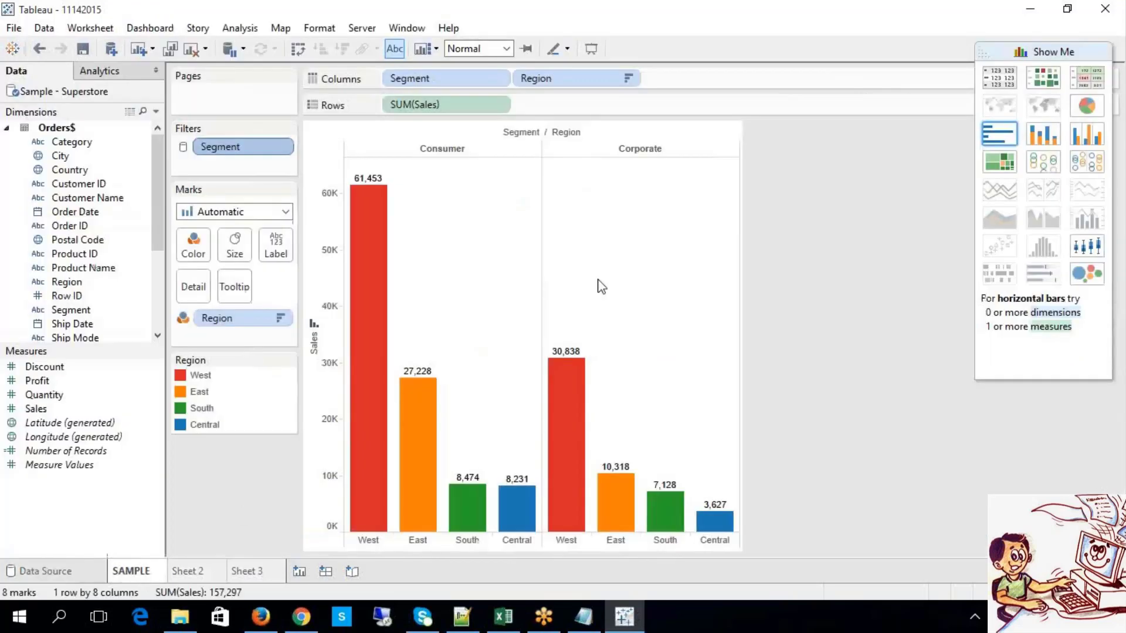
left_click(763, 24)
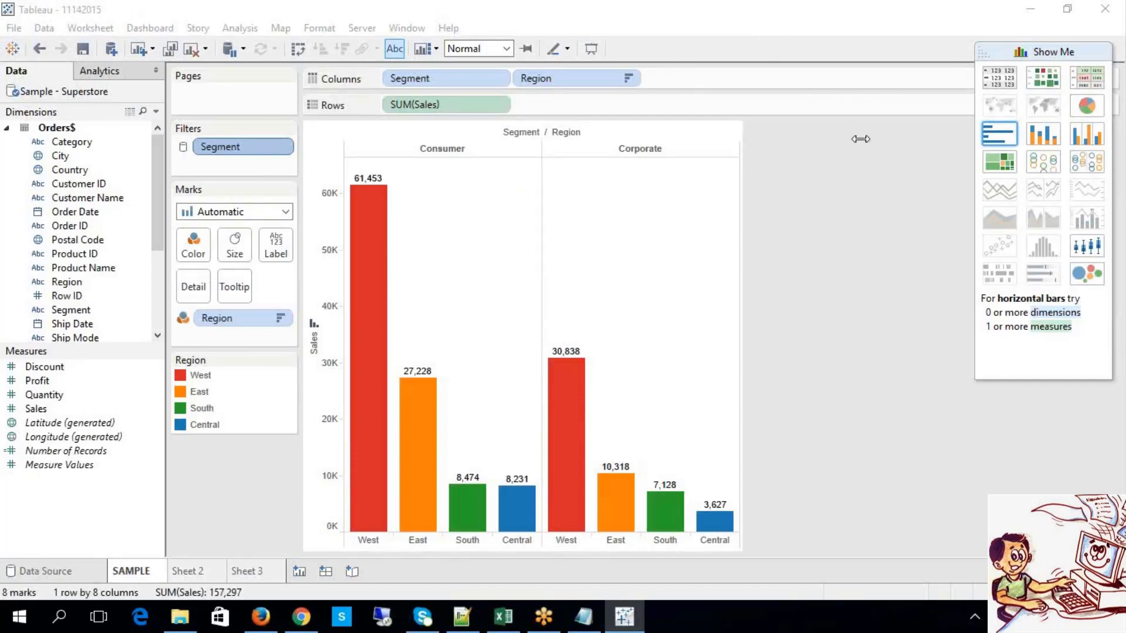
- Switch to the Excel notes and review the Quick Filters, Context Filters and Working with Maps sections
left_click(503, 616)
scroll(385, 410, "up", 9)
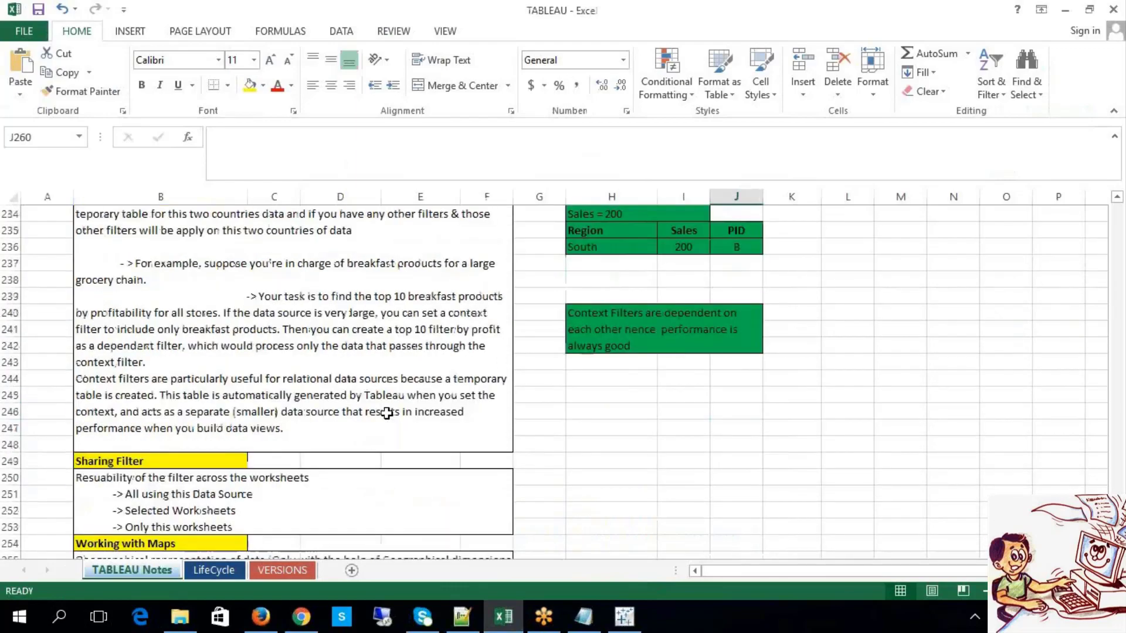
scroll(379, 405, "up", 1)
left_click(380, 407)
scroll(381, 411, "up", 5)
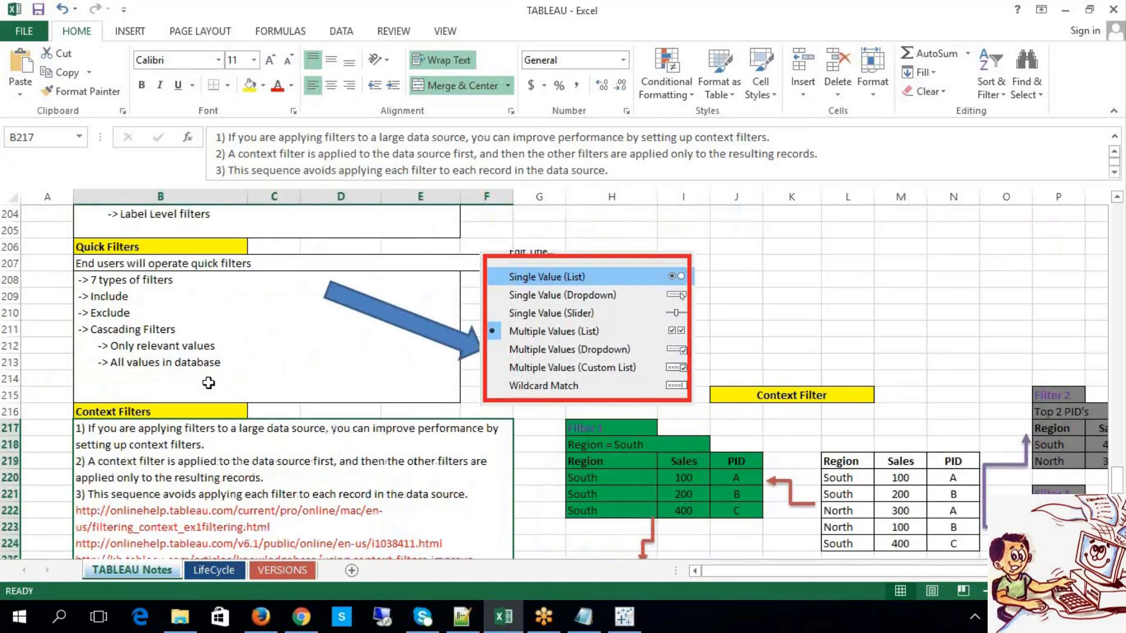
scroll(234, 377, "up", 2)
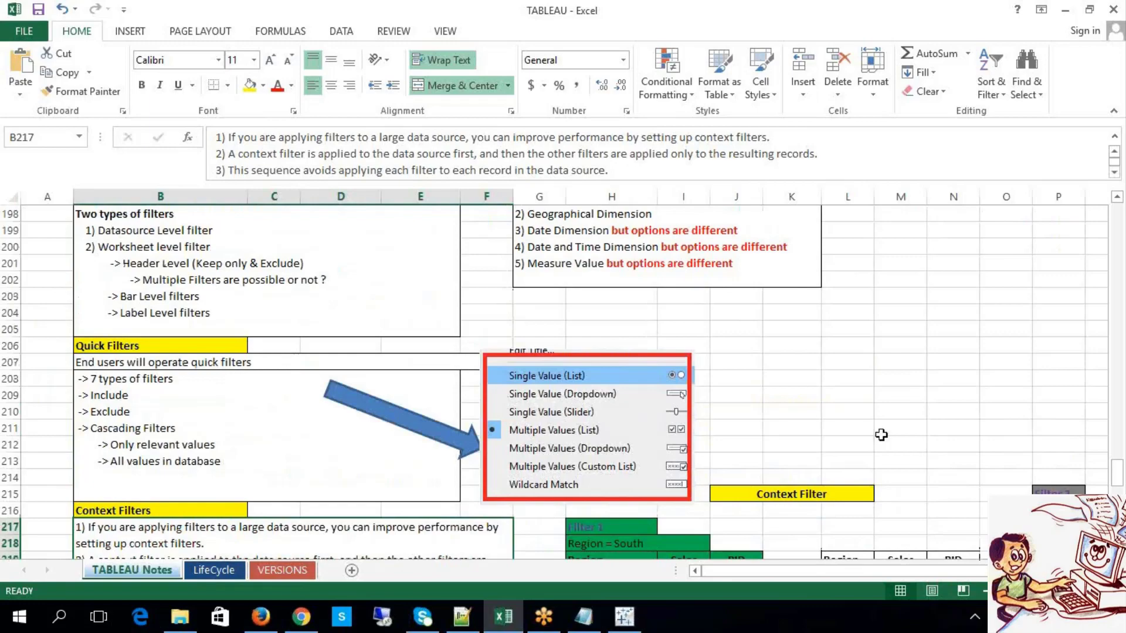
left_click(893, 376)
scroll(733, 376, "down", 1)
scroll(734, 376, "down", 6)
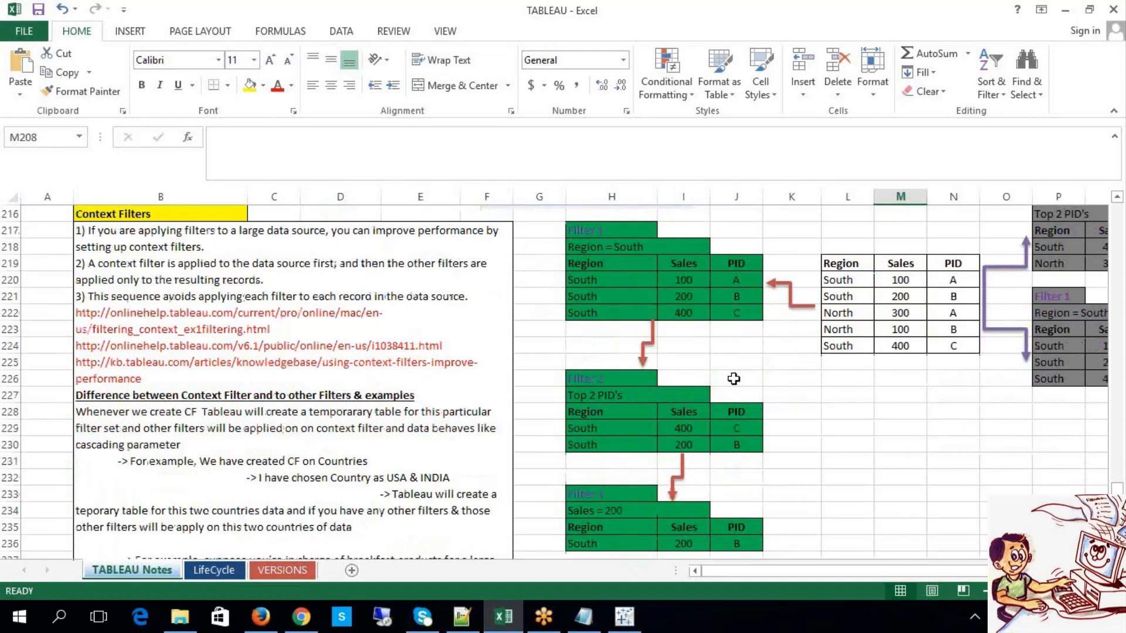
scroll(734, 378, "down", 11)
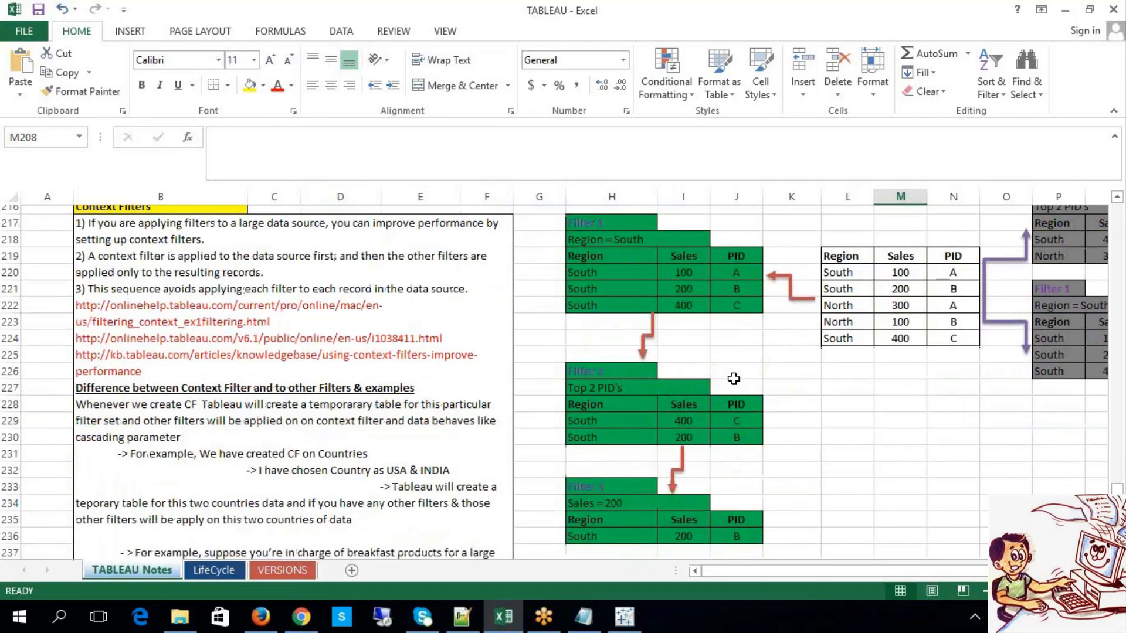
scroll(734, 379, "down", 2)
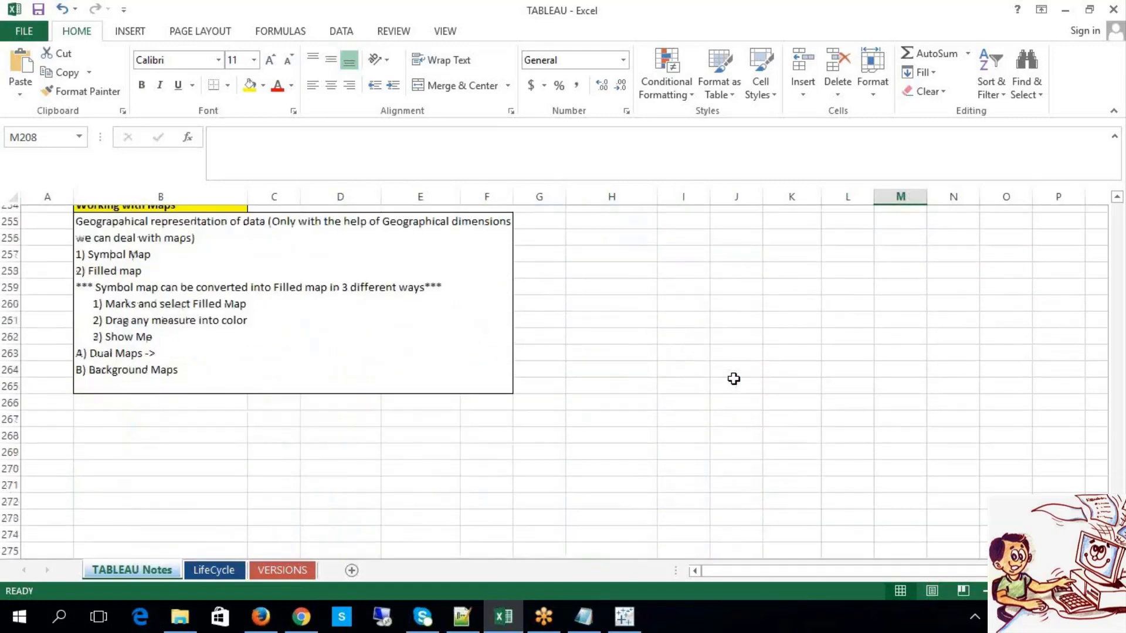
scroll(733, 378, "up", 1)
scroll(734, 379, "down", 1)
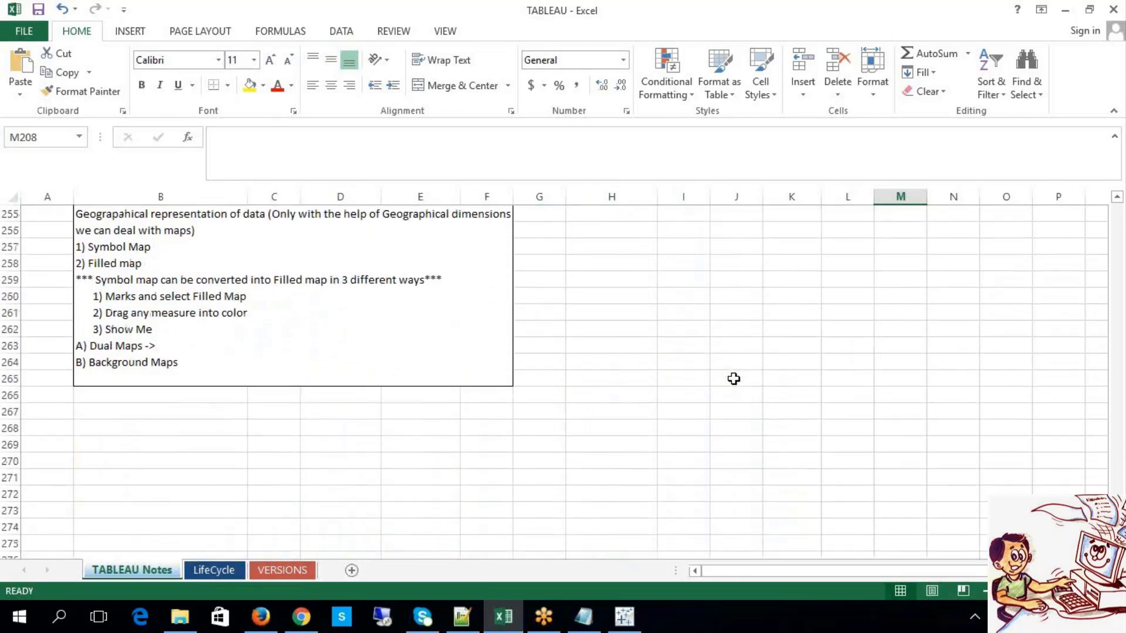
scroll(734, 378, "up", 1)
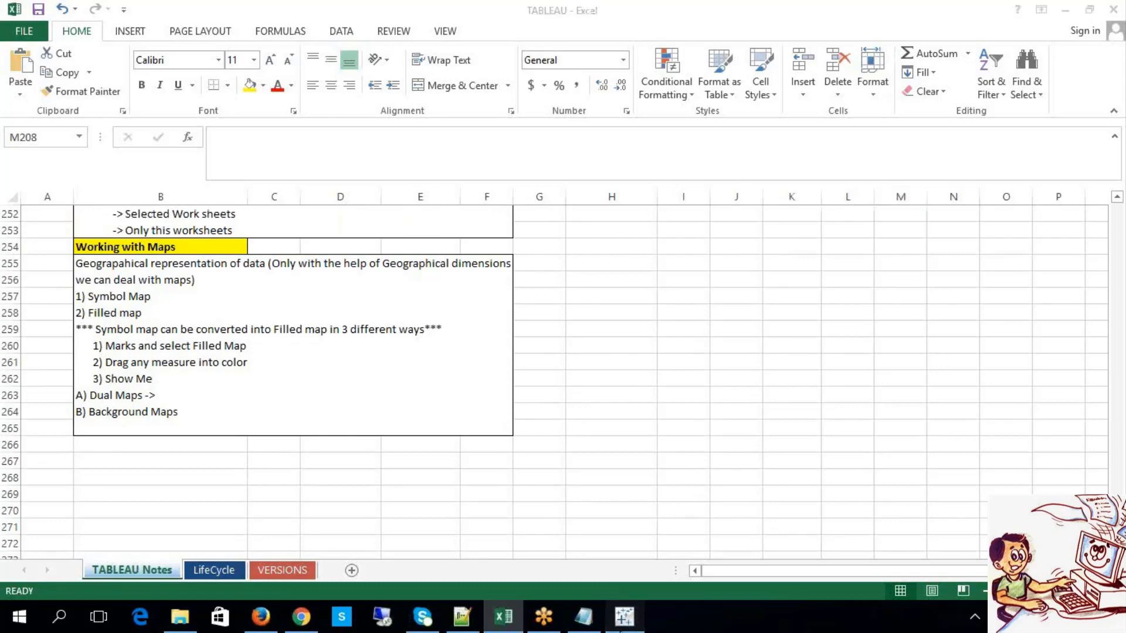
- Switch to Tableau and remove Region, Segment and SUM(Sales) from the SAMPLE view's shelves, plus the Region color mark
left_click(624, 616)
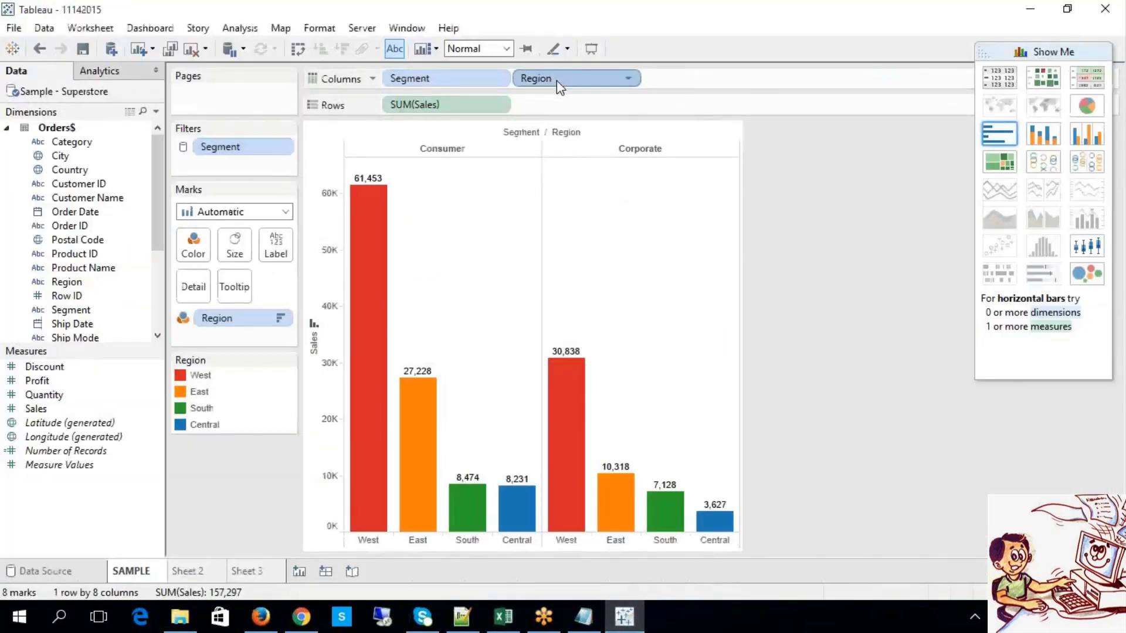
left_click_drag(557, 80, 571, 99)
key("Delete")
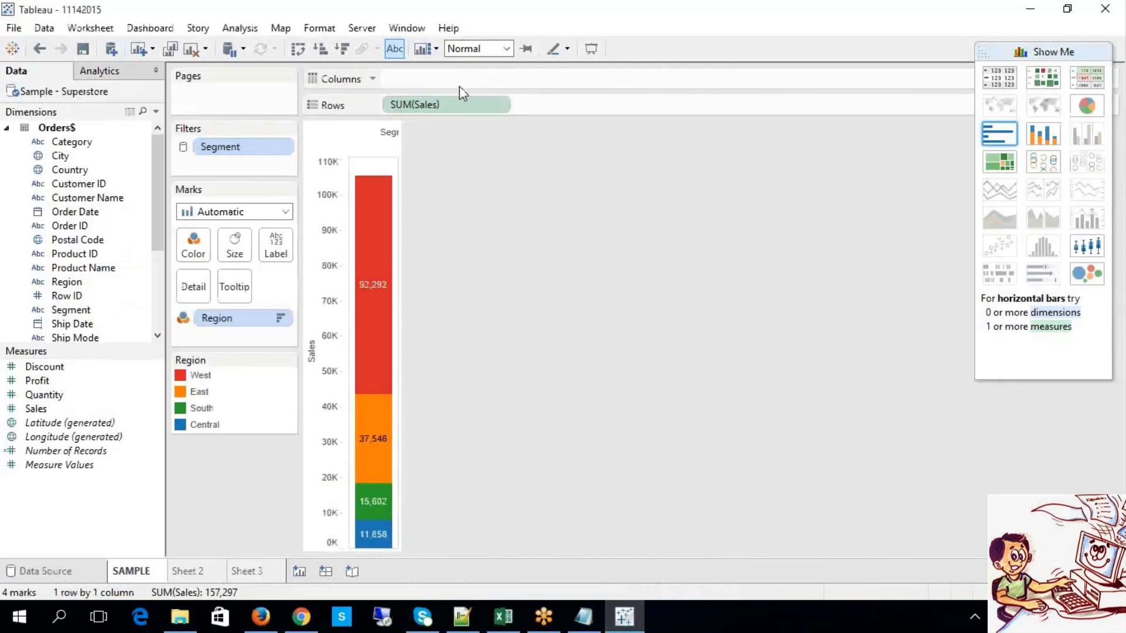
left_click(442, 101)
key("Delete")
left_click(277, 316)
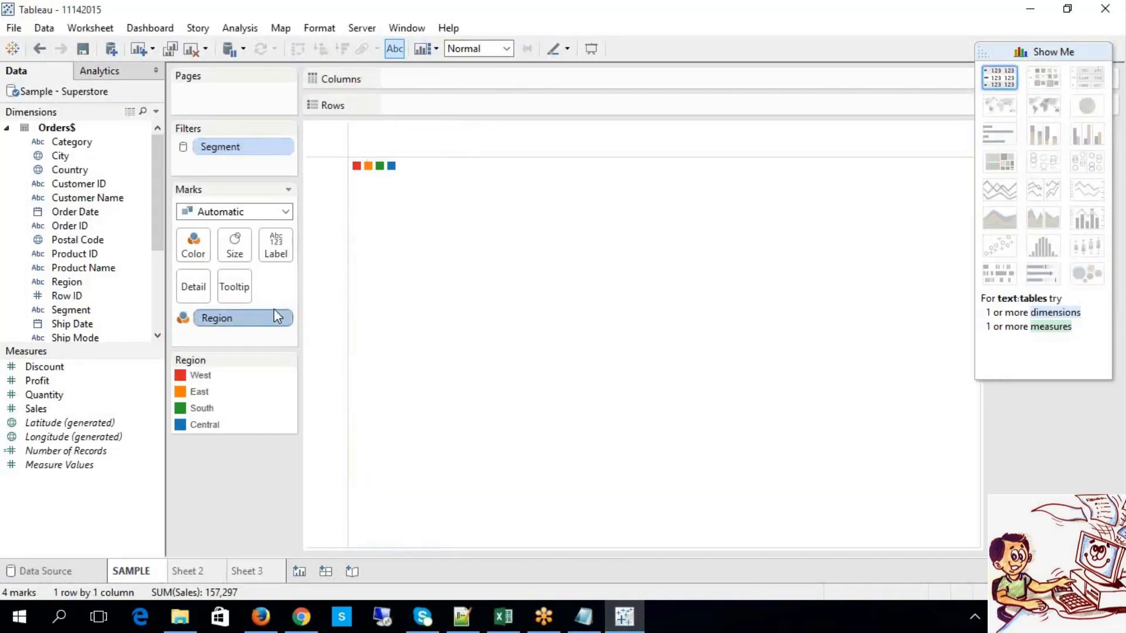
key("Delete")
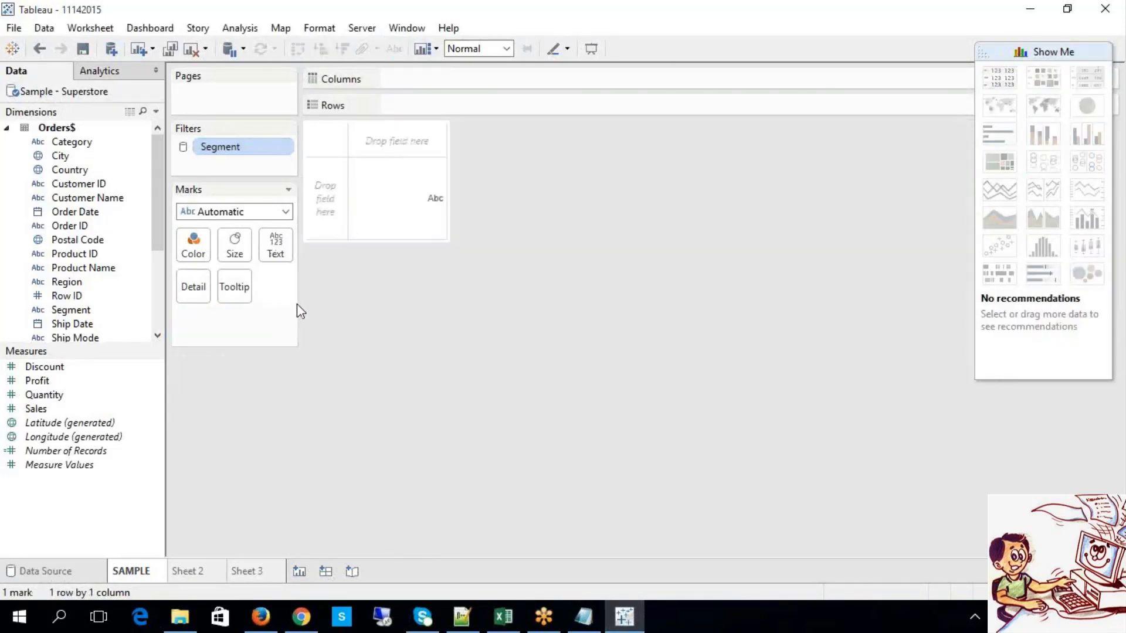
- Sort the data fields by data source order, changing their grouping to folder and back to data source table
right_click(103, 514)
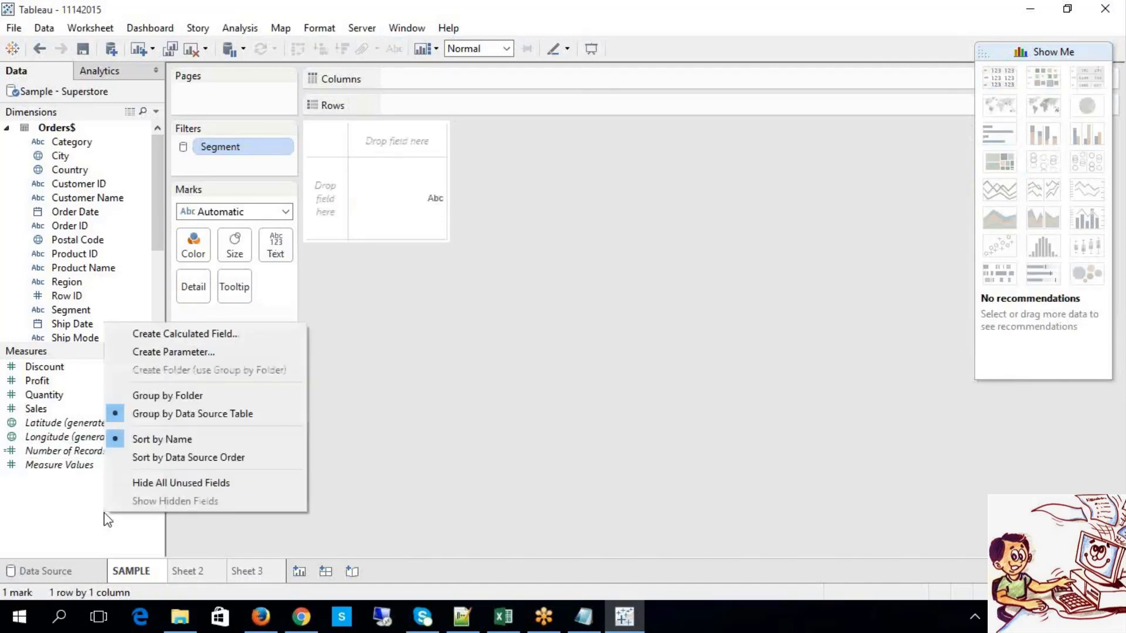
left_click(188, 401)
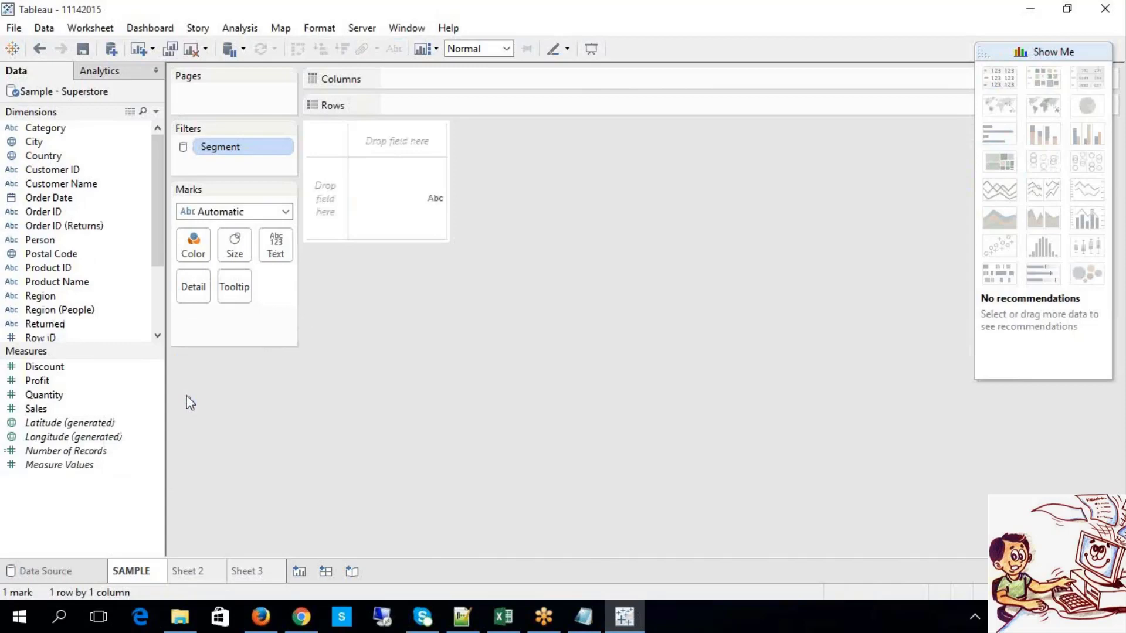
right_click(97, 510)
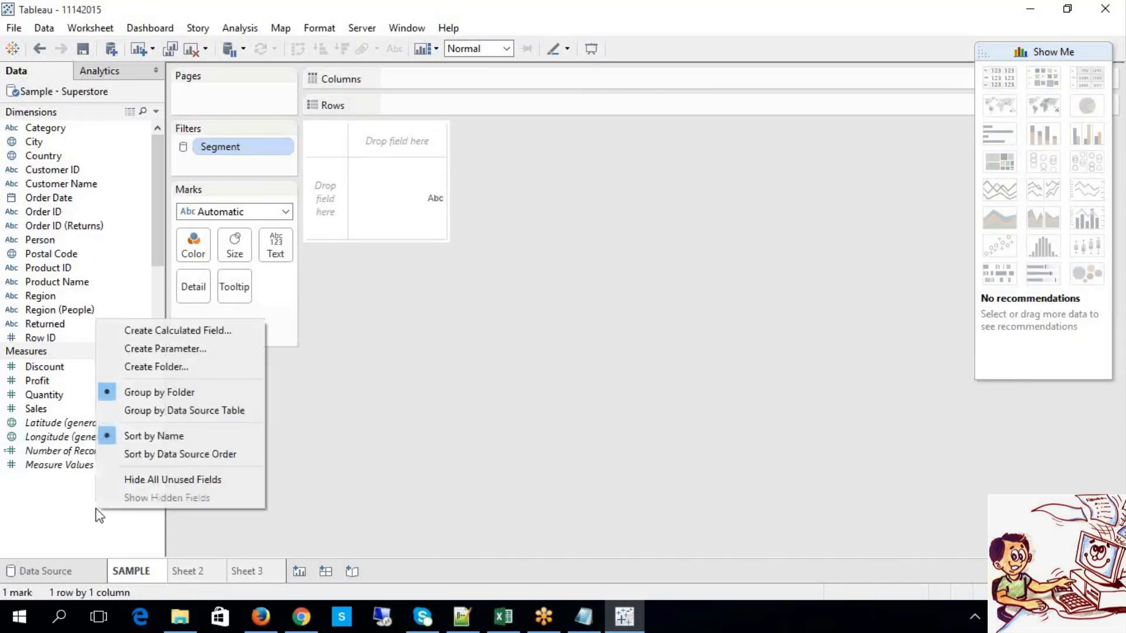
left_click(136, 457)
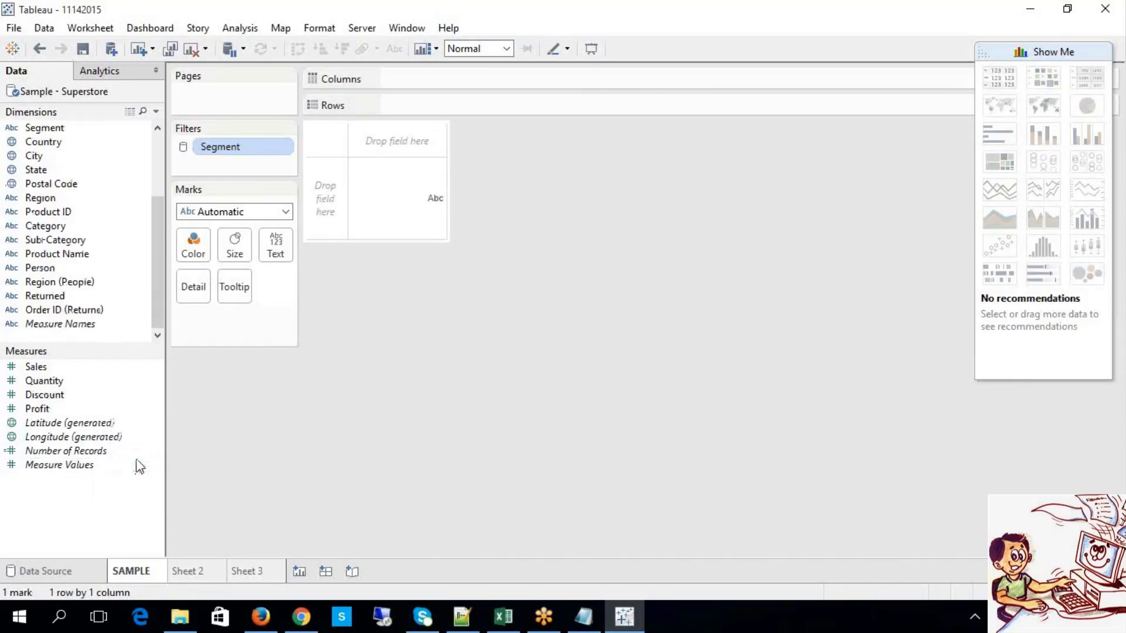
right_click(106, 504)
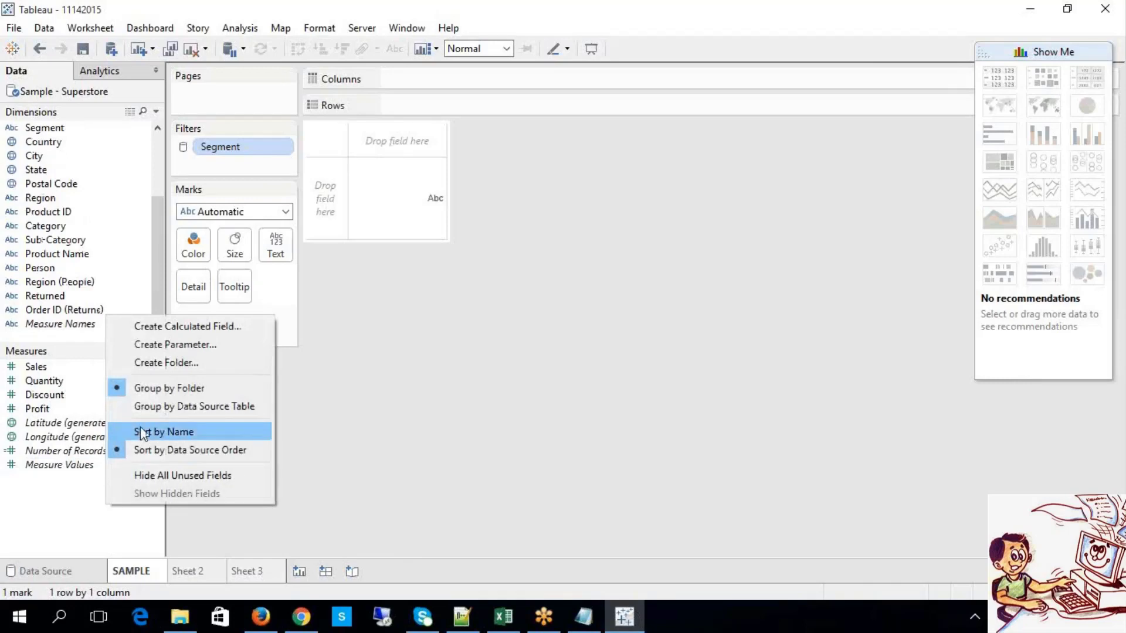
left_click(149, 408)
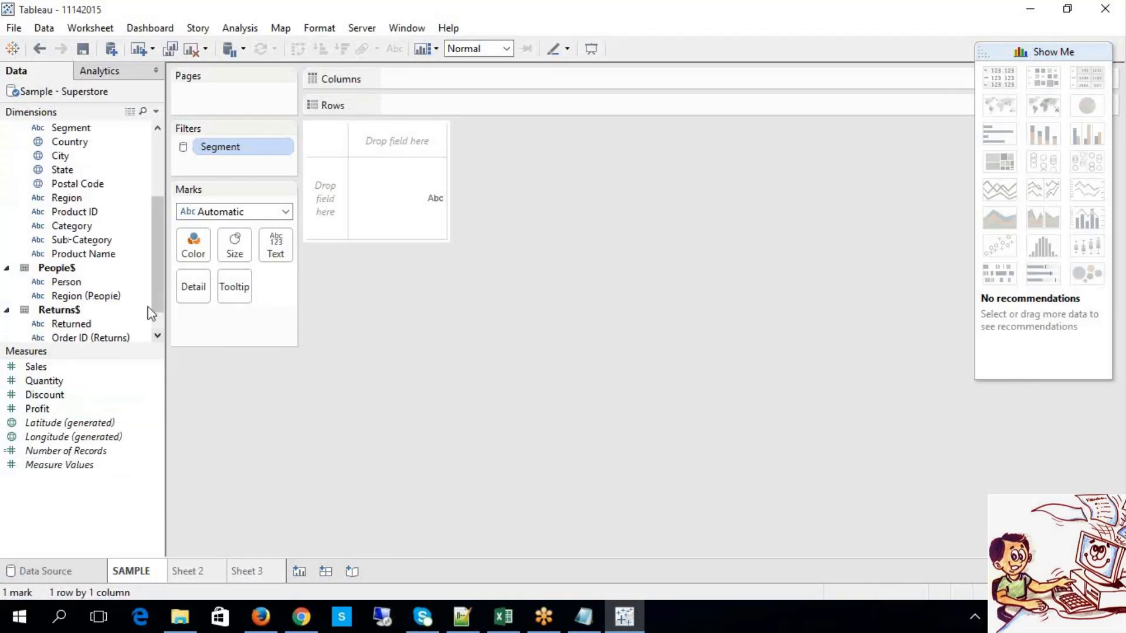
- Set the geographic role of the Country dimension to Country/Region
left_click_drag(156, 285, 174, 254)
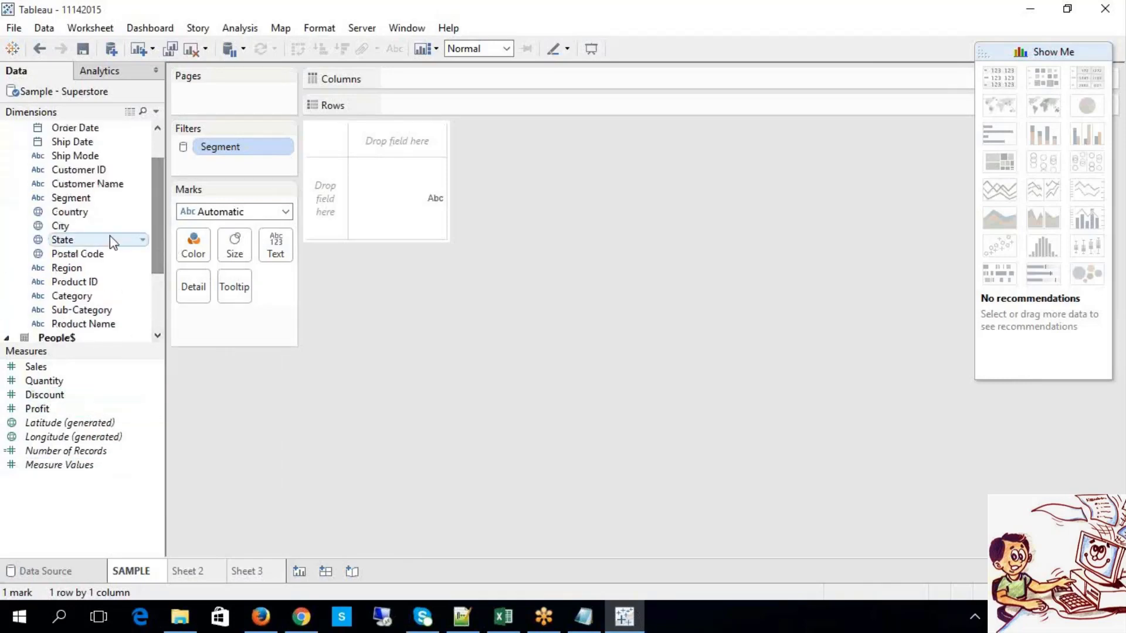
left_click(79, 216)
right_click(82, 217)
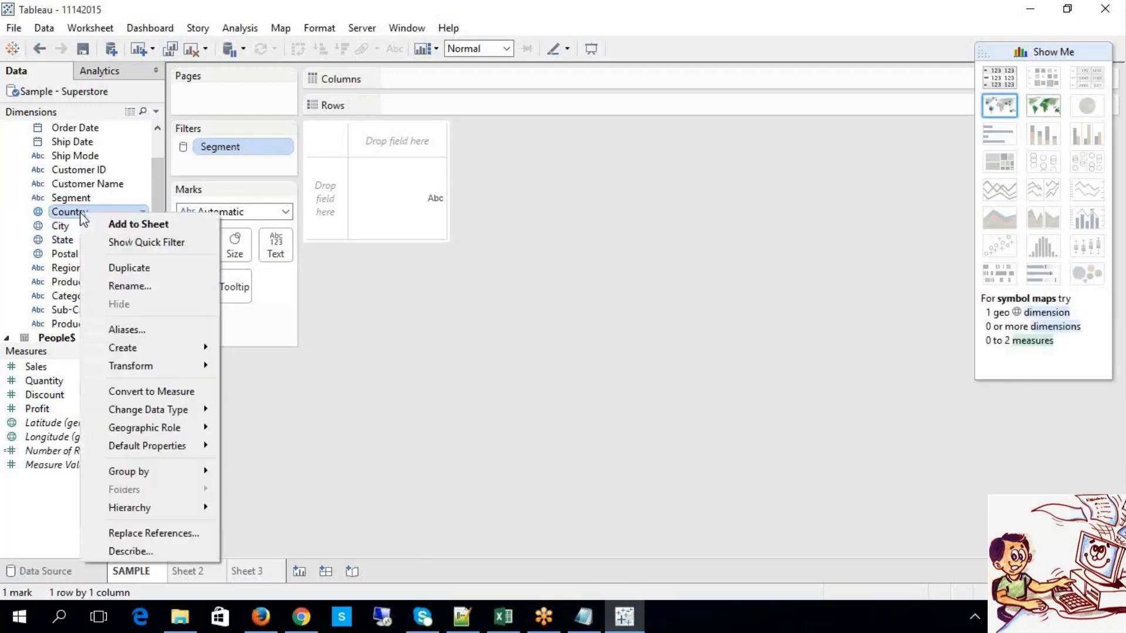
mouse_move(156, 429)
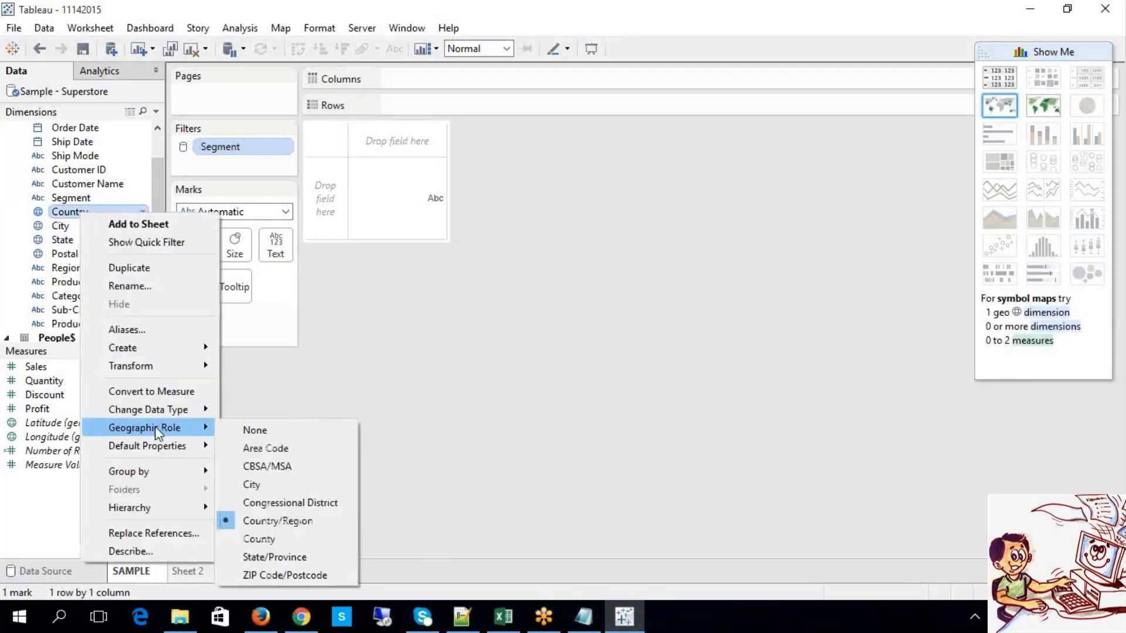
left_click(270, 519)
left_click(69, 227)
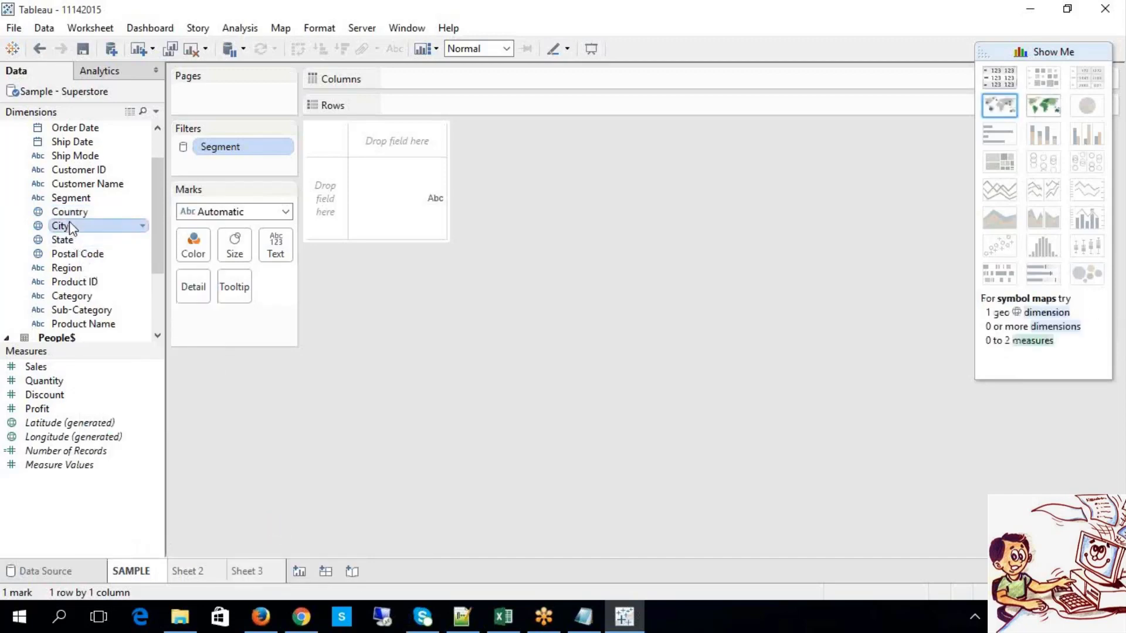
- Check the Country dimension's geographic role options and build a filled map from Country
right_click(69, 212)
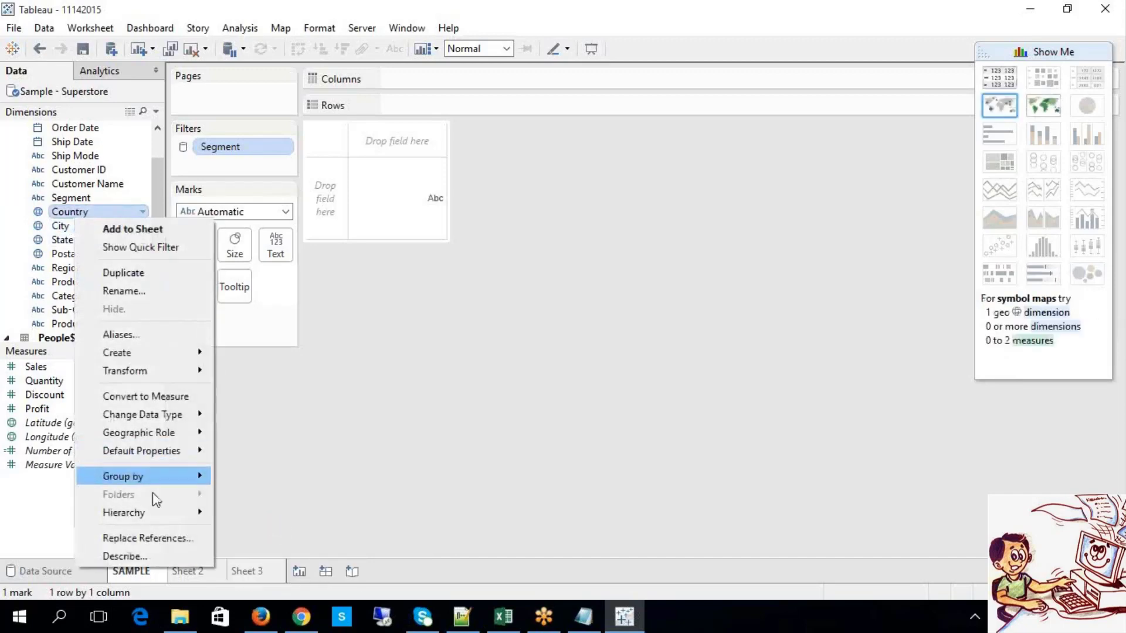
mouse_move(188, 459)
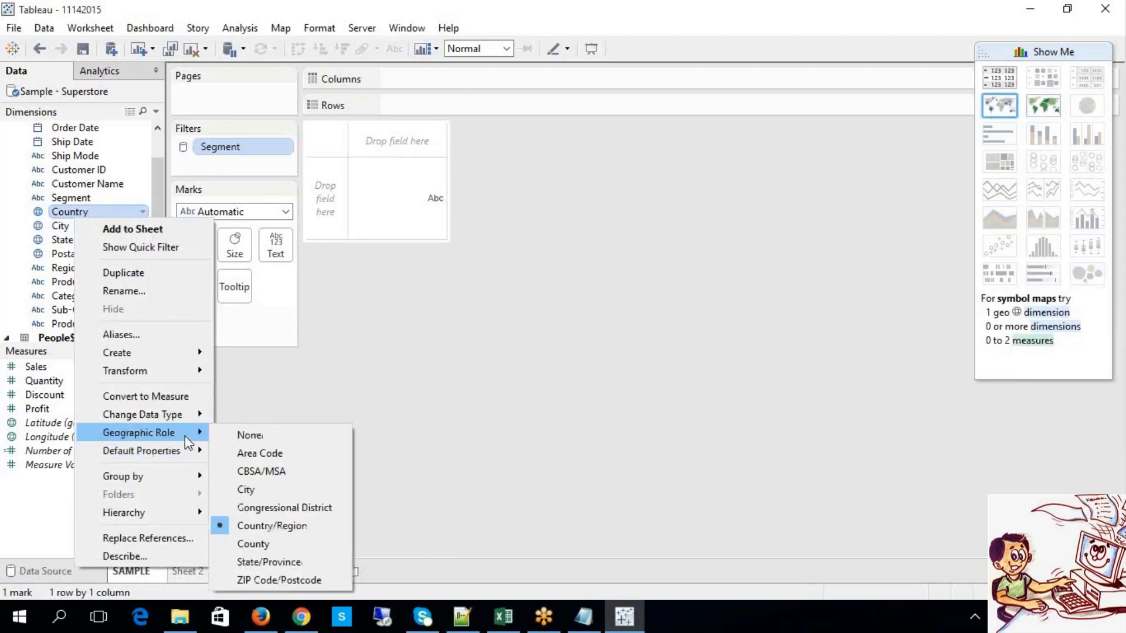
left_click(336, 372)
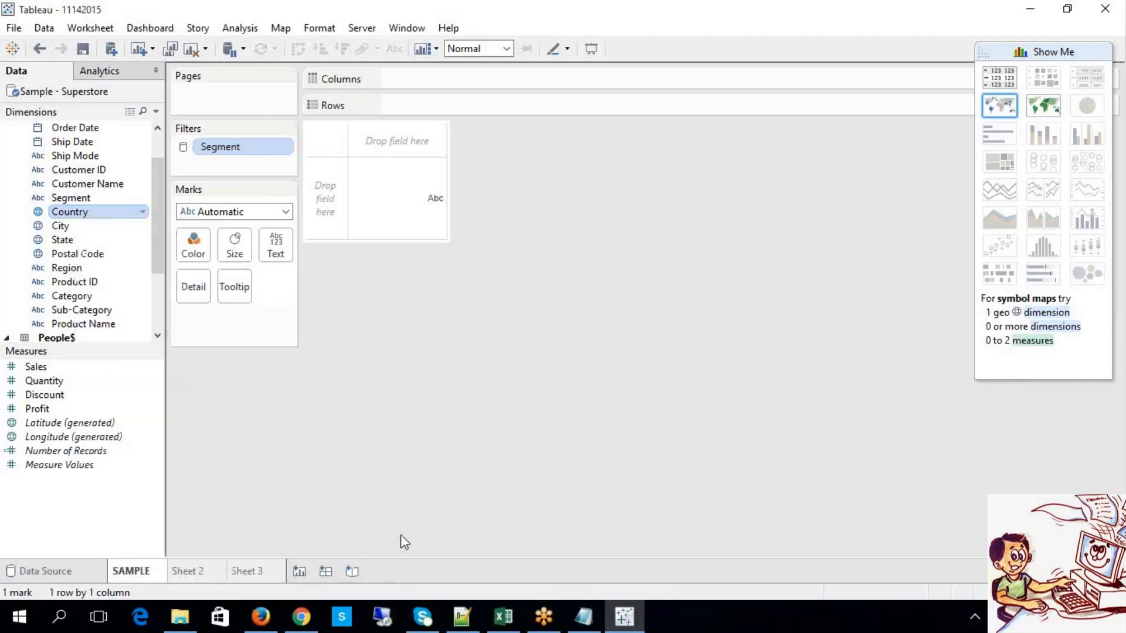
left_click(1049, 109)
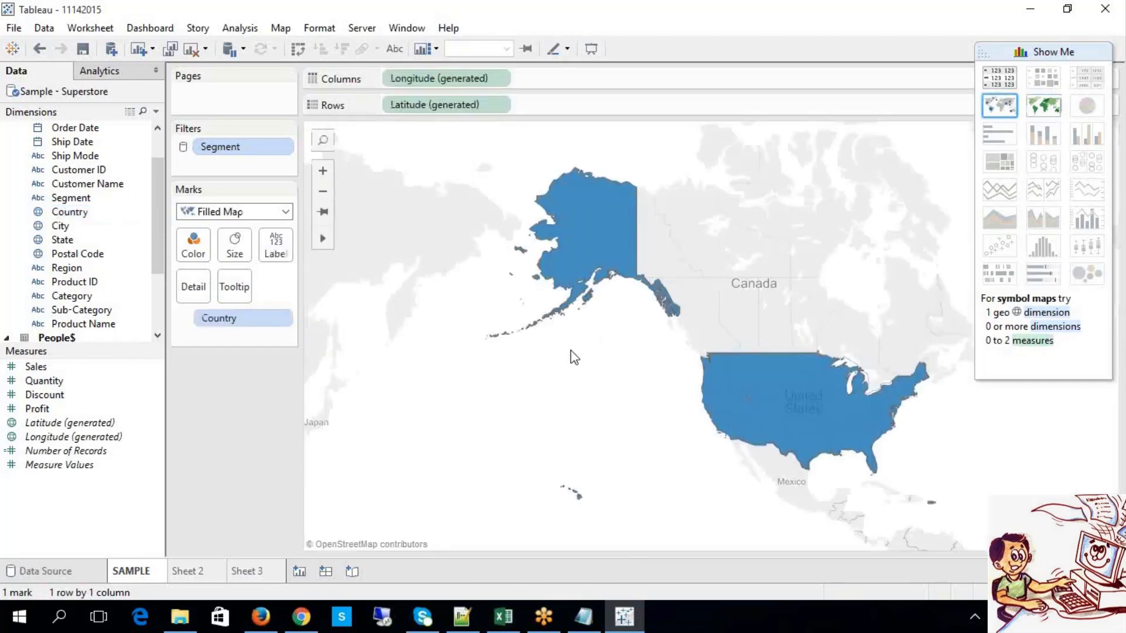
- Switch to the Excel notes, highlight "Geograpahical representation of data" under Working with Maps and return to Tableau
left_click(503, 616)
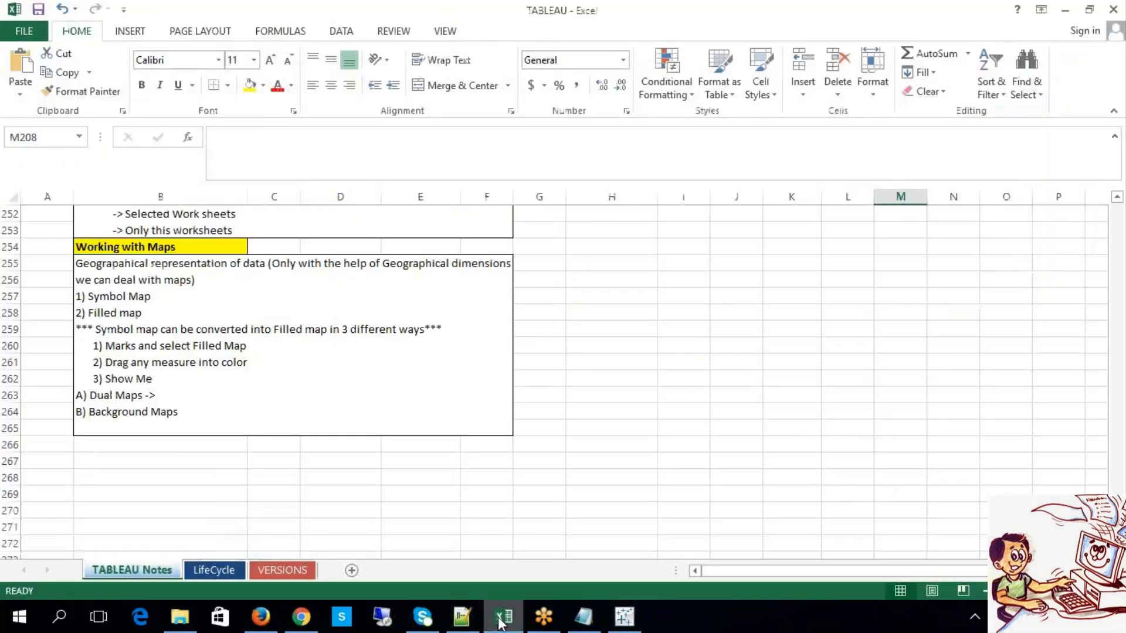
double_click(152, 268)
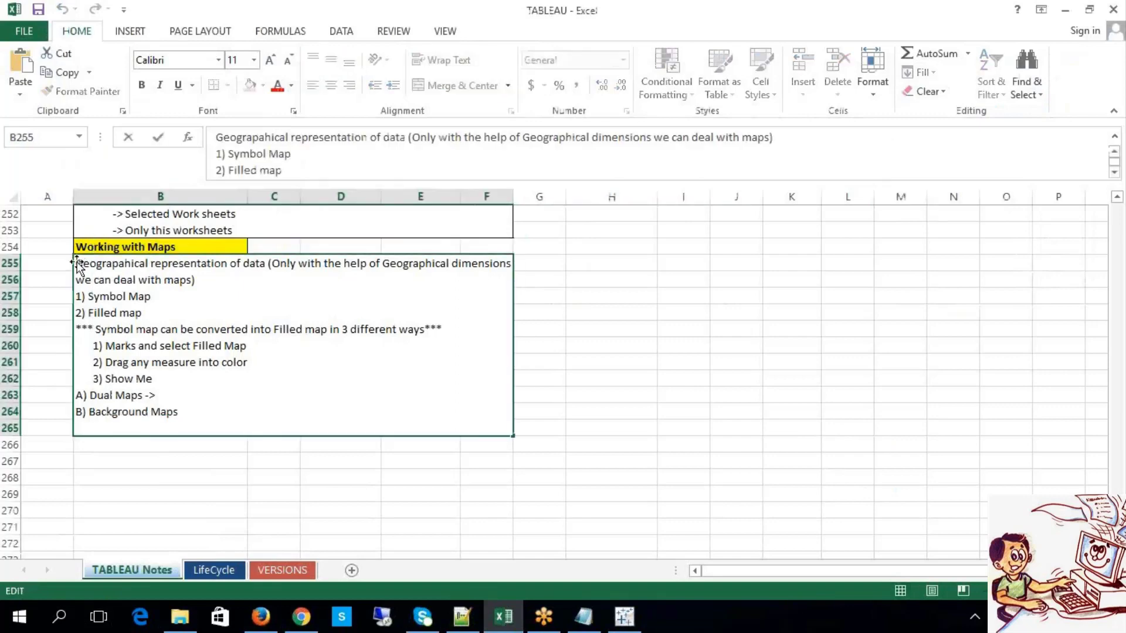
left_click(77, 263)
double_click(80, 263)
left_click(267, 264, "shift")
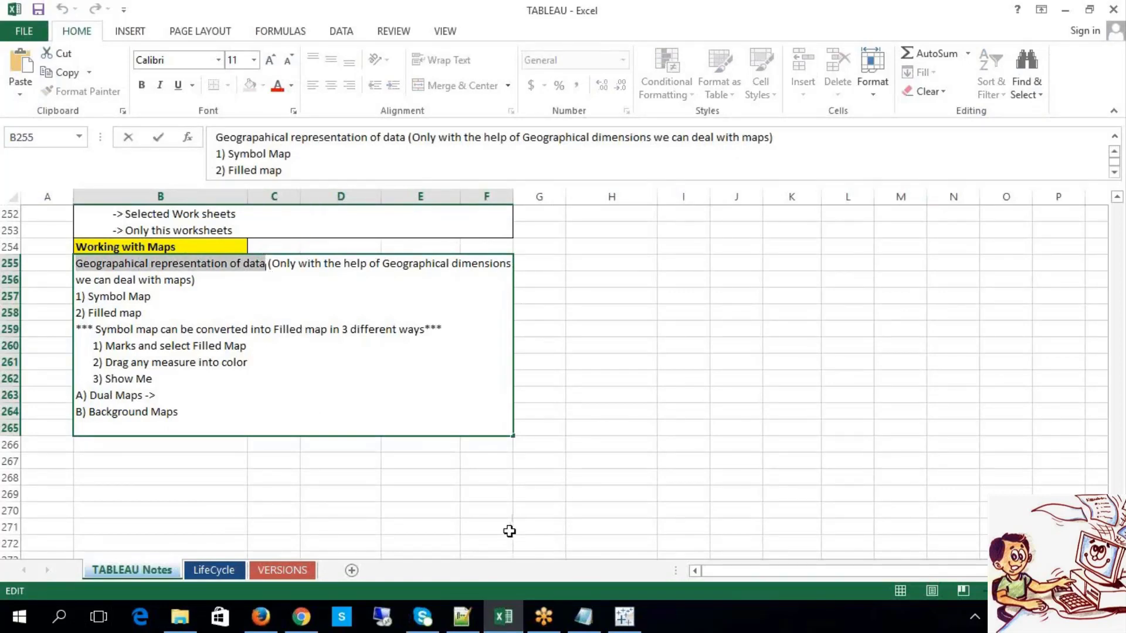
left_click(624, 617)
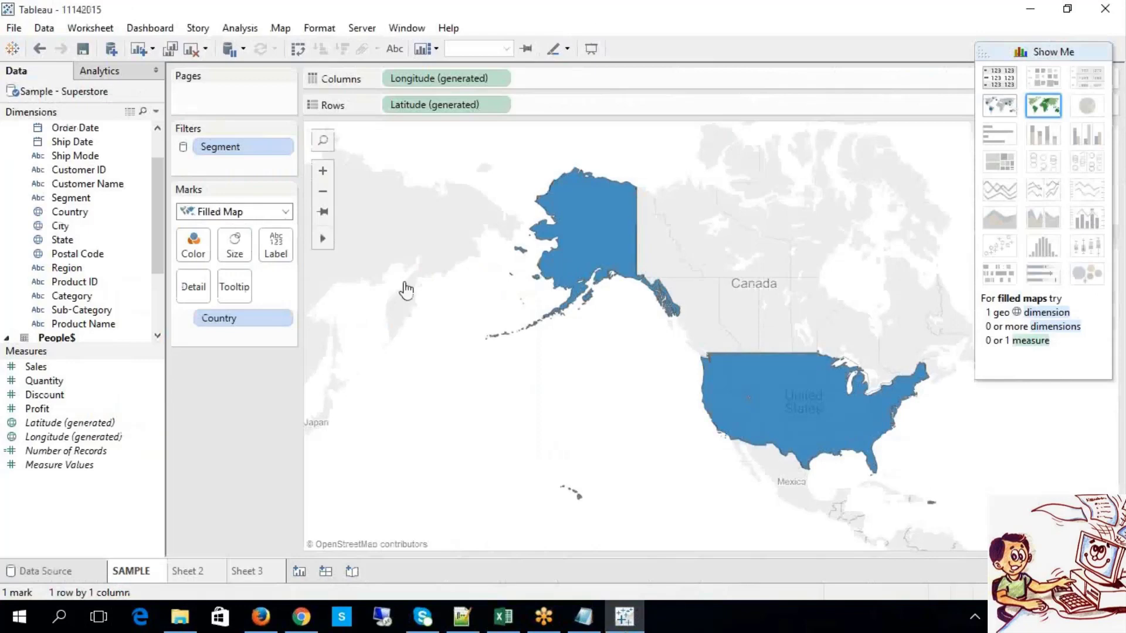
- Remove Latitude (generated) from Rows and the Segment filter from the SAMPLE worksheet
left_click(404, 94)
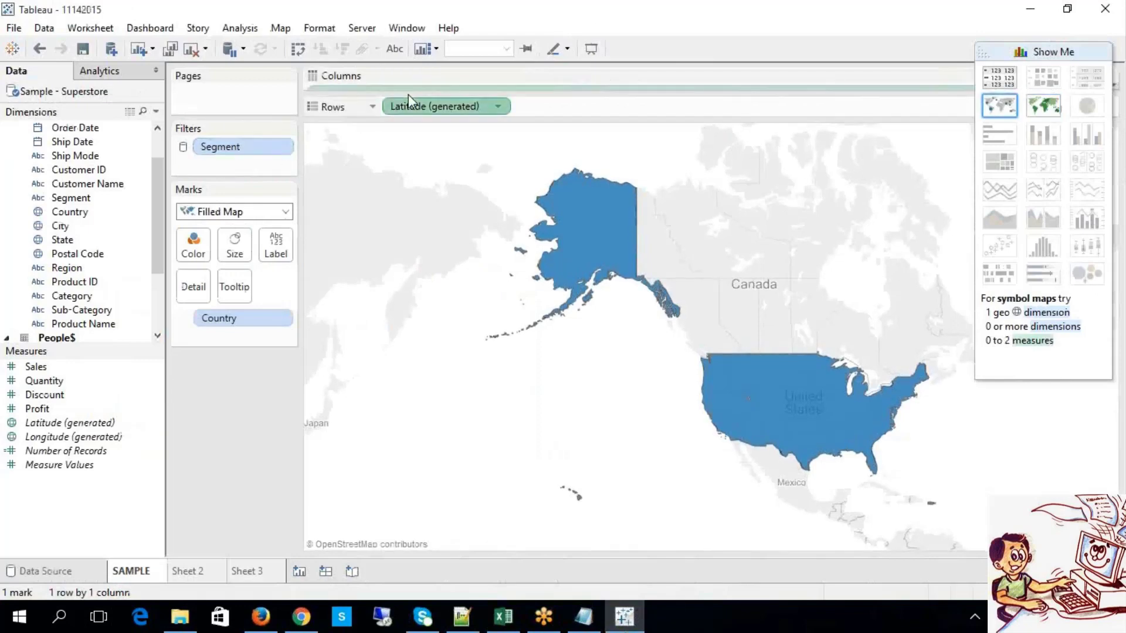
left_click_drag(400, 105, 226, 183)
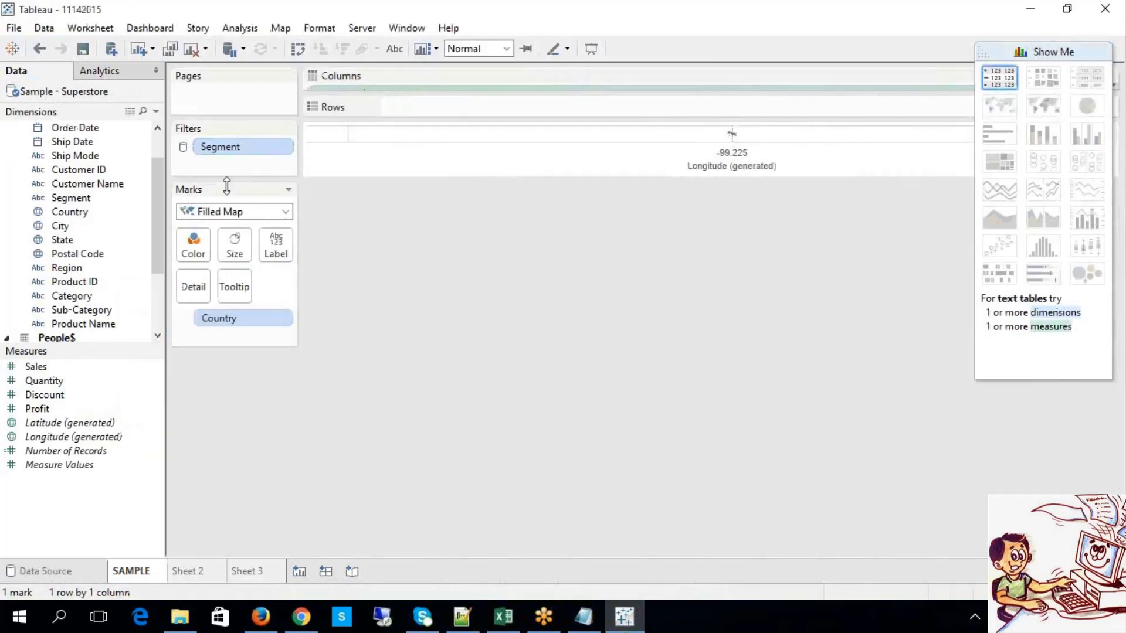
right_click(224, 148)
left_click(251, 335)
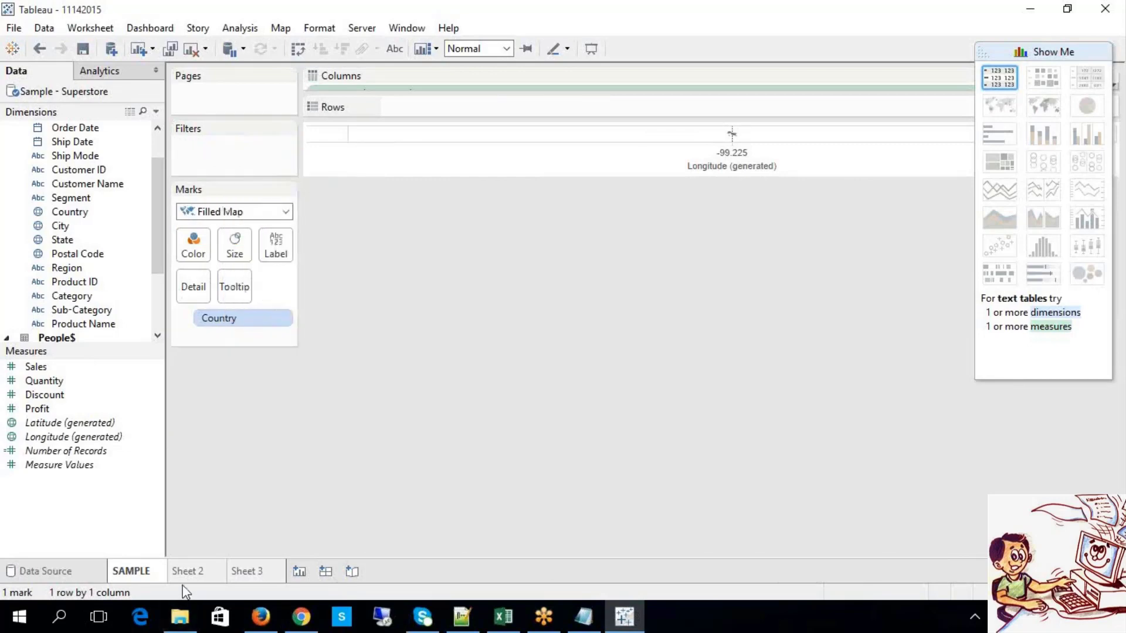
- Delete the worksheets Sheet 2 and Sheet 3 from the workbook
left_click(184, 575)
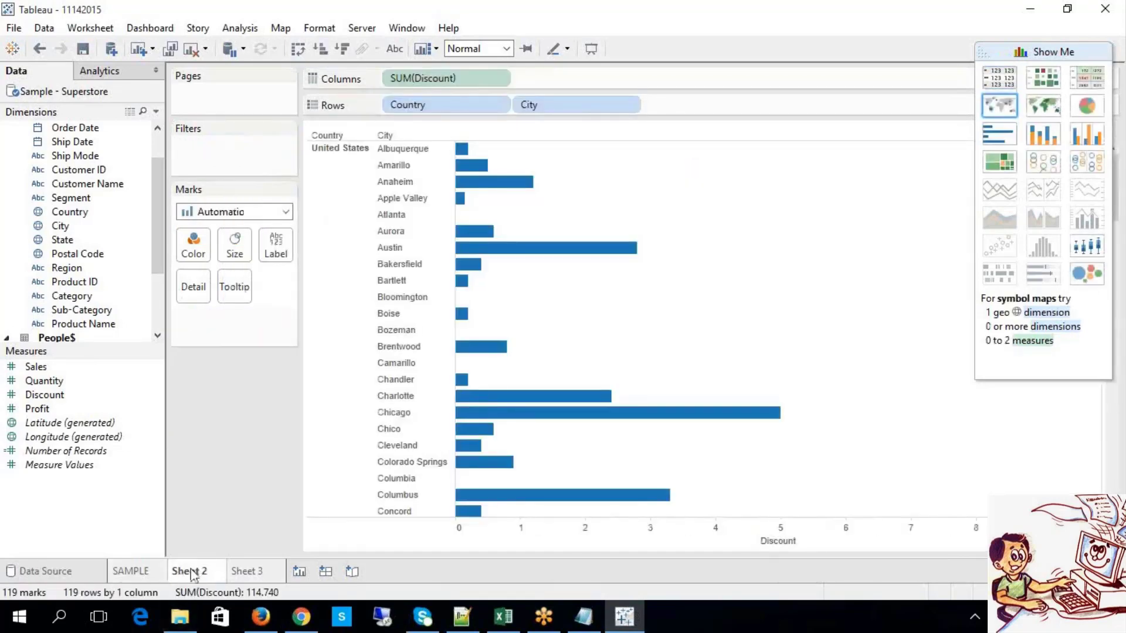
right_click(192, 572)
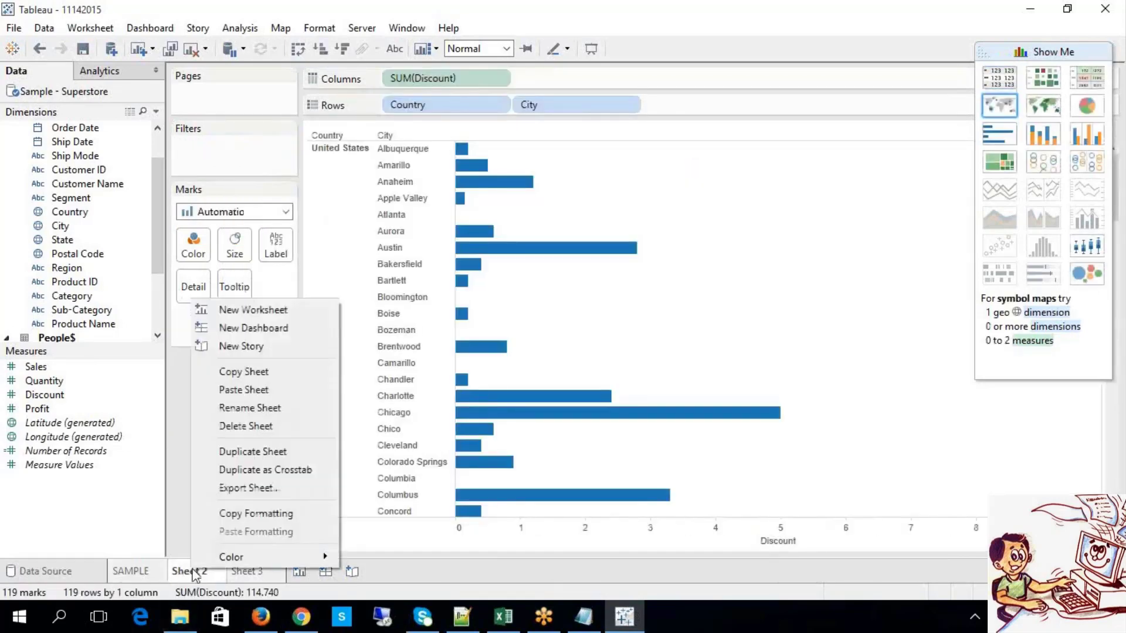
left_click(282, 427)
right_click(205, 573)
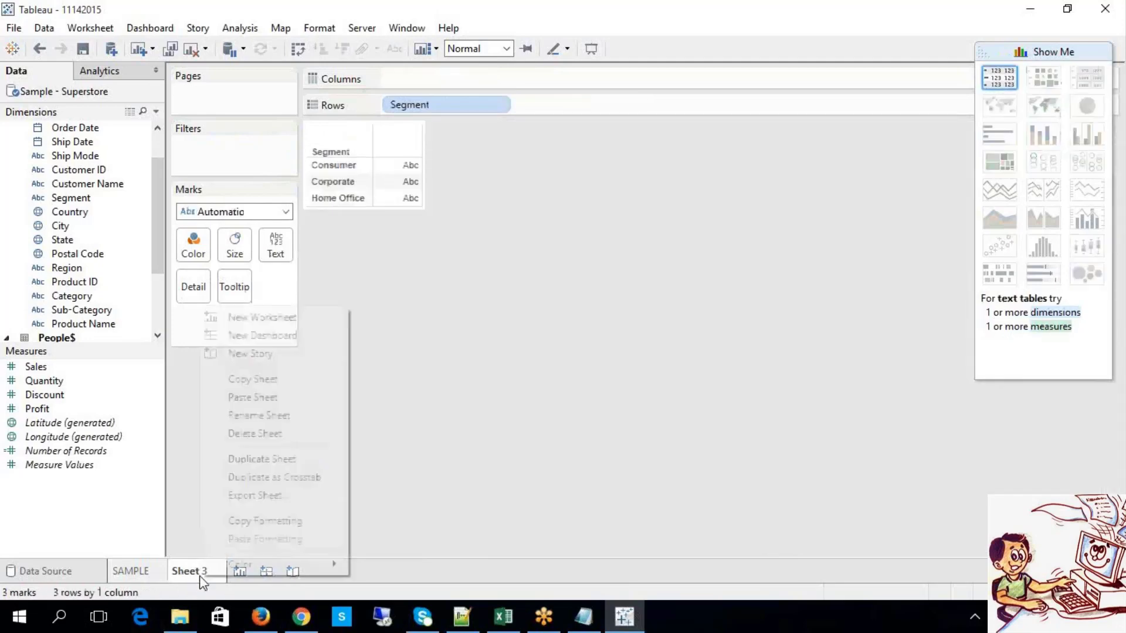
left_click(285, 435)
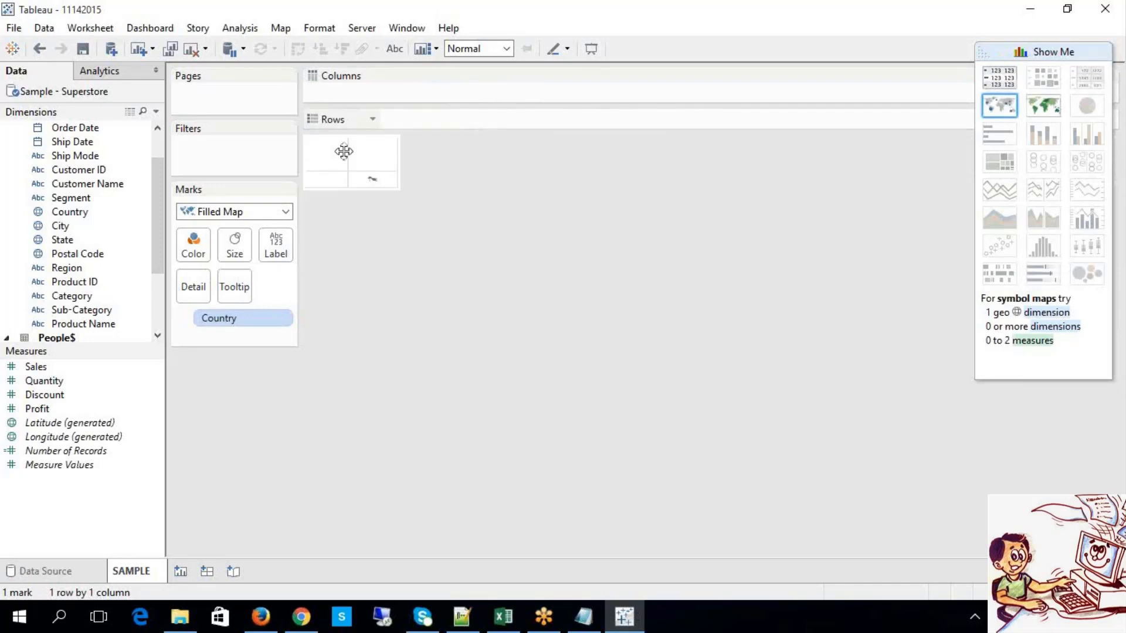
- Build the filled map from Country again, and clear the generated longitude and latitude fields from Columns and Rows
left_click(373, 120)
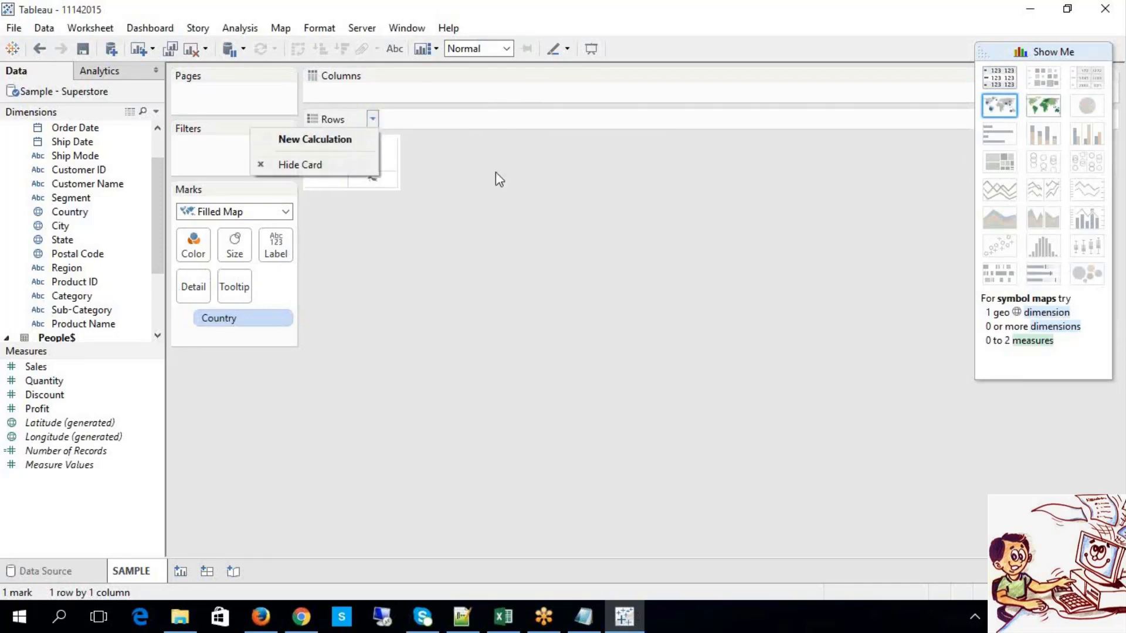
left_click(525, 179)
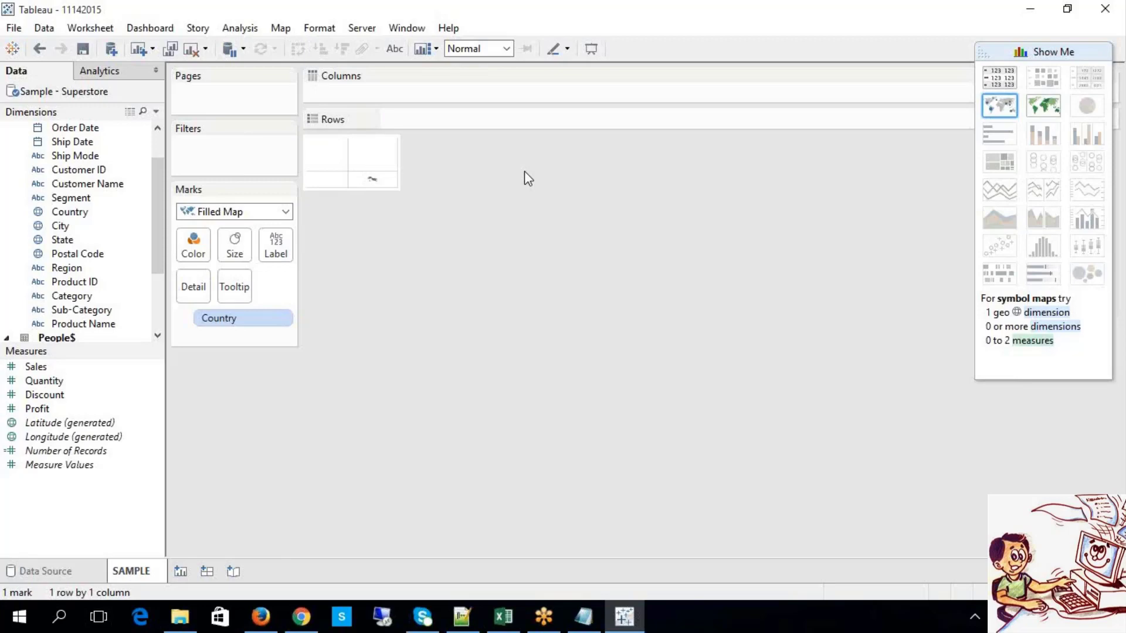
left_click(1043, 106)
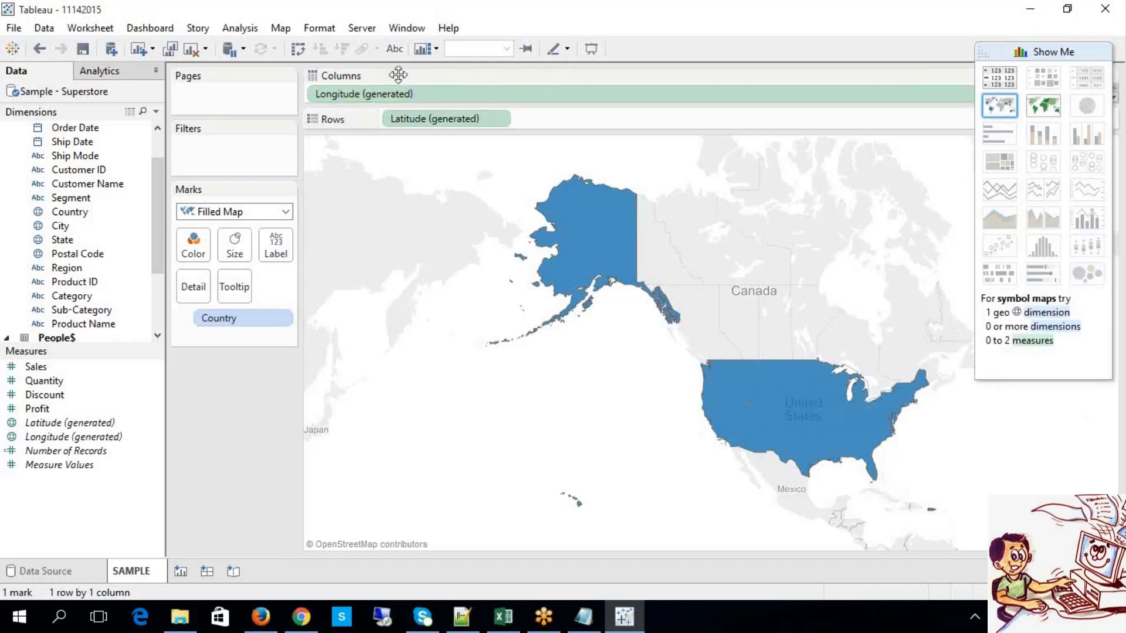
left_click_drag(399, 75, 406, 79)
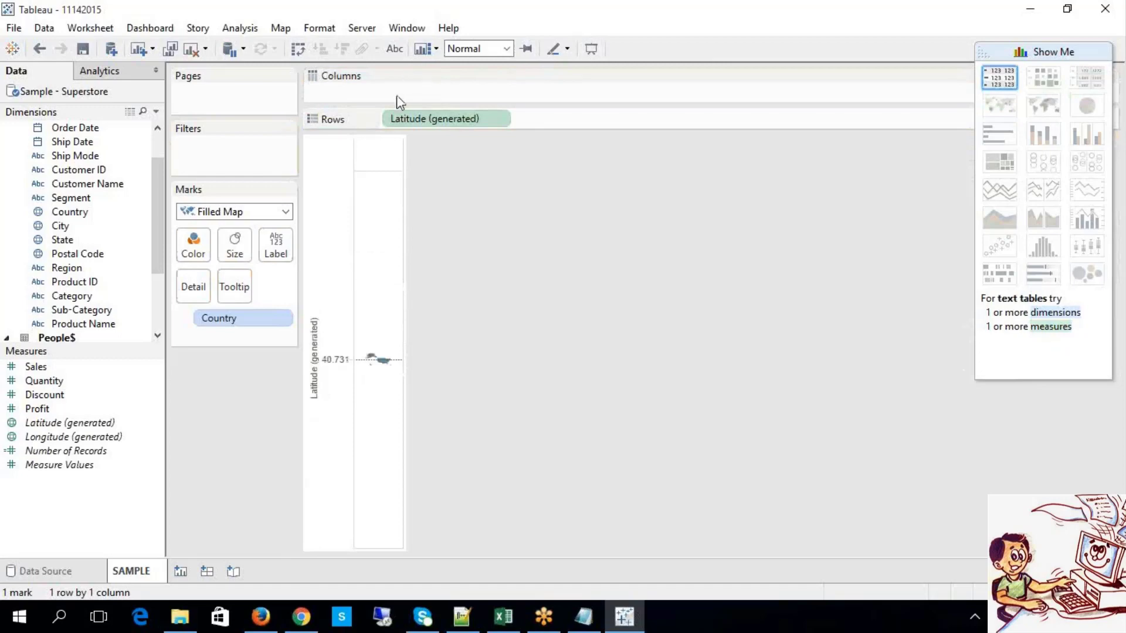
left_click_drag(404, 119, 411, 152)
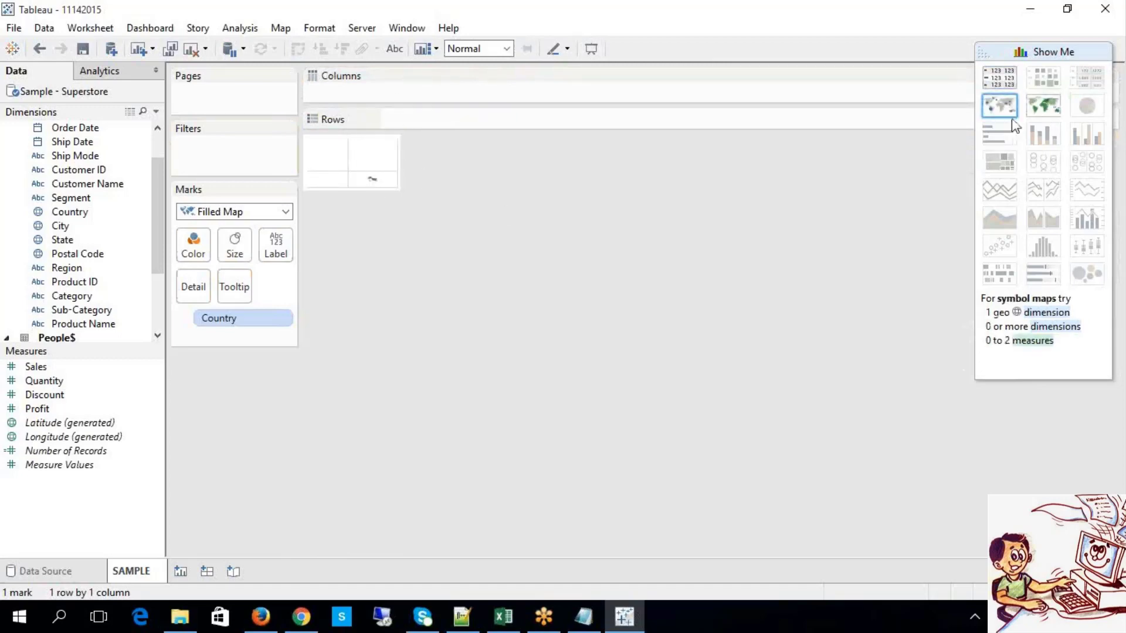
mouse_move(661, 128)
left_mouse_down()
mouse_move(654, 173)
mouse_move(651, 142)
left_mouse_up()
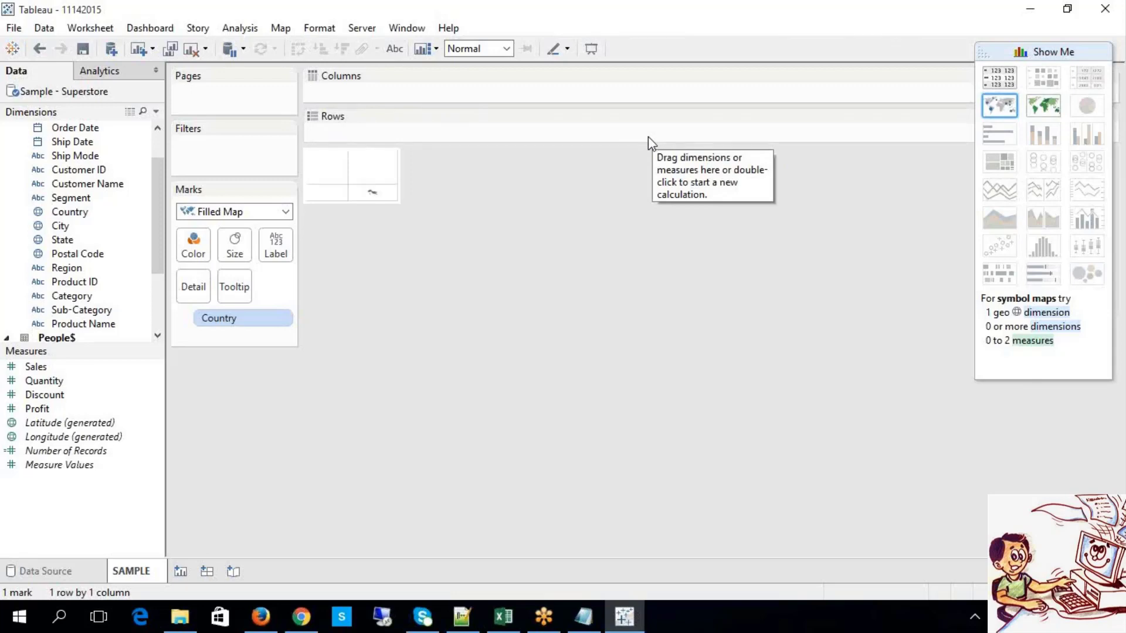
- Switch to the Excel notes, highlight "Only with the help of Geographical dimensions we can deal with maps" and return to Tableau
left_click(503, 616)
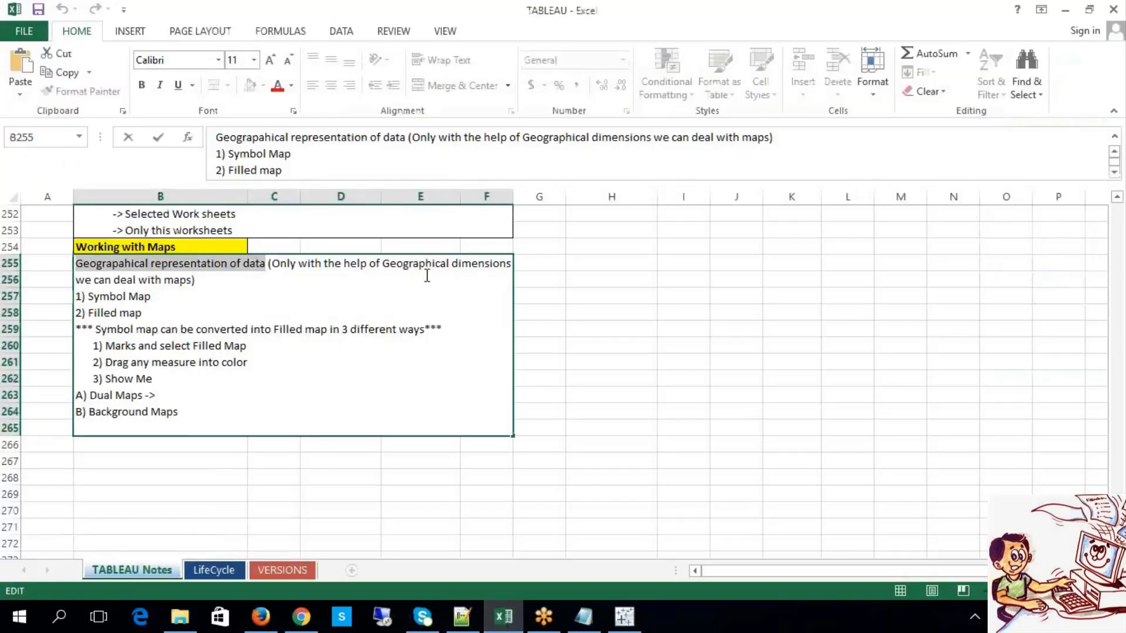
left_click(272, 276)
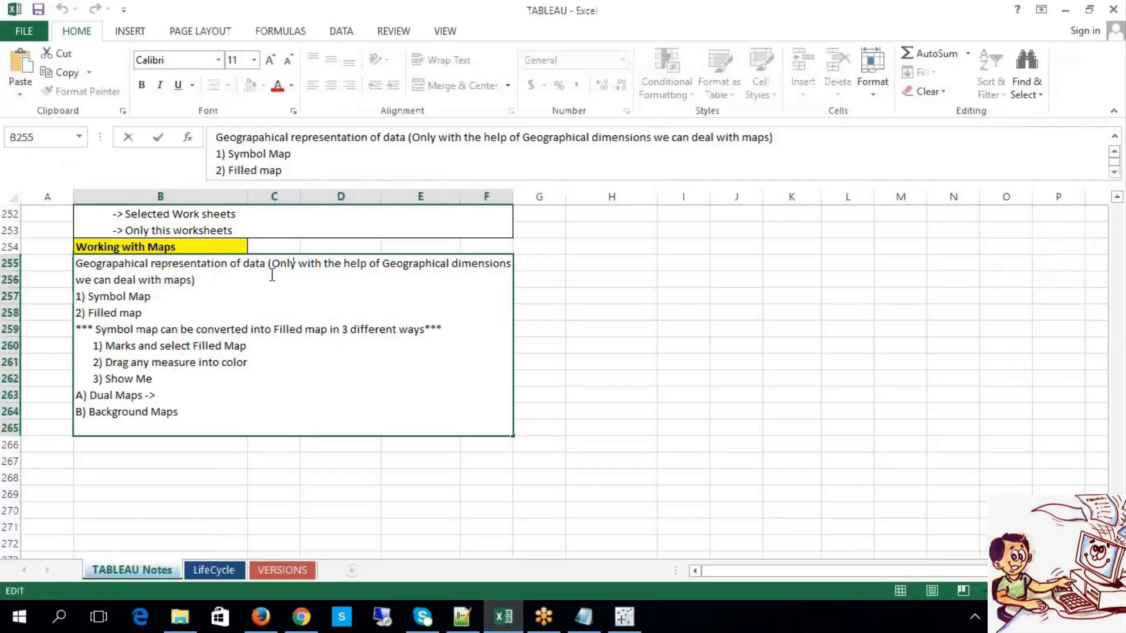
left_click_drag(272, 275, 192, 282)
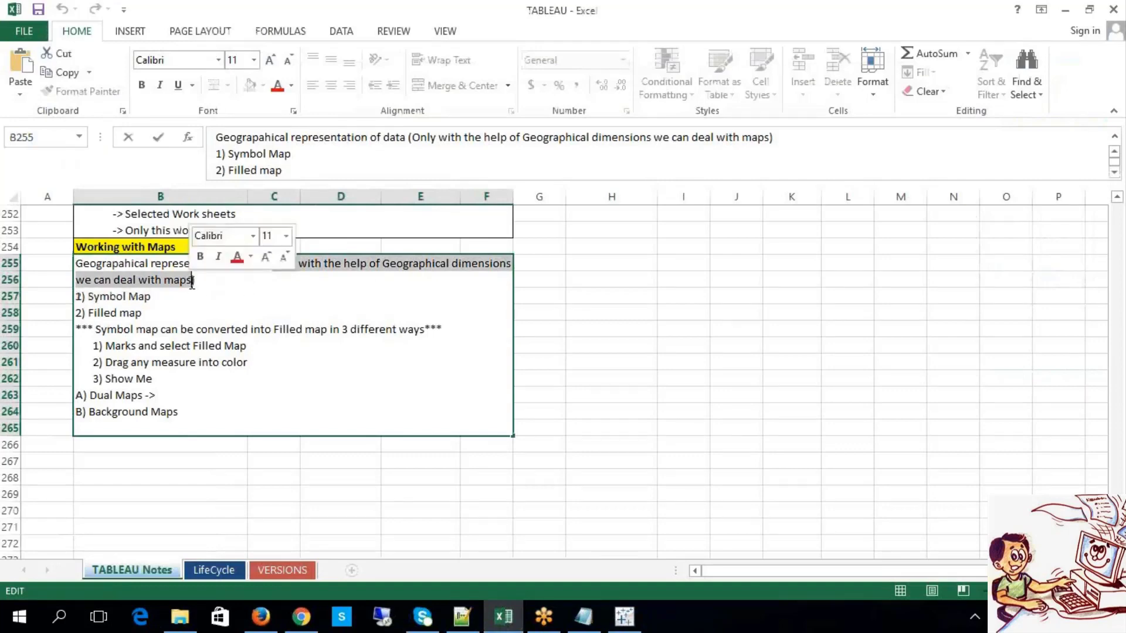
left_click(656, 396)
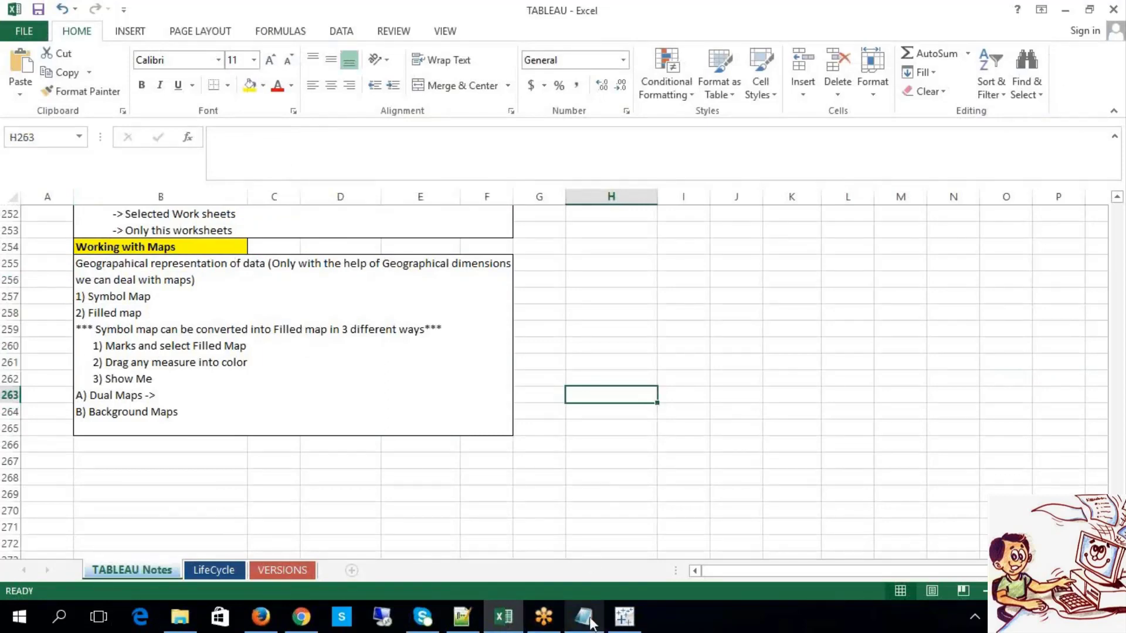
left_click(623, 616)
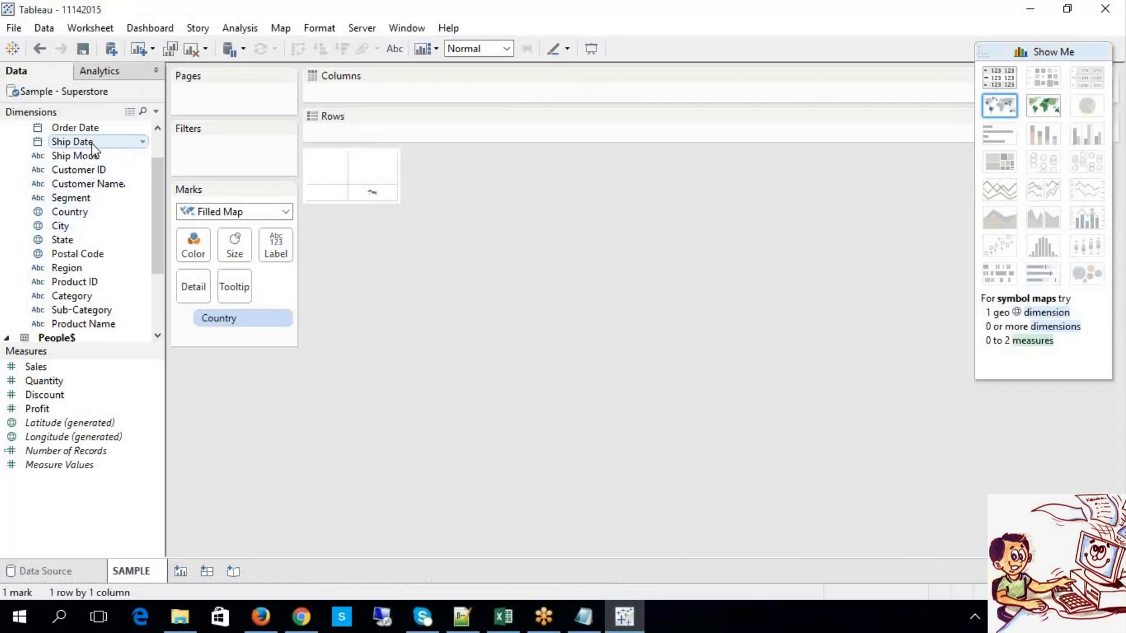
- Add Order Date to Rows and Segment and Discount to Columns, and display them with Country as a filled map
left_click_drag(91, 128, 336, 138)
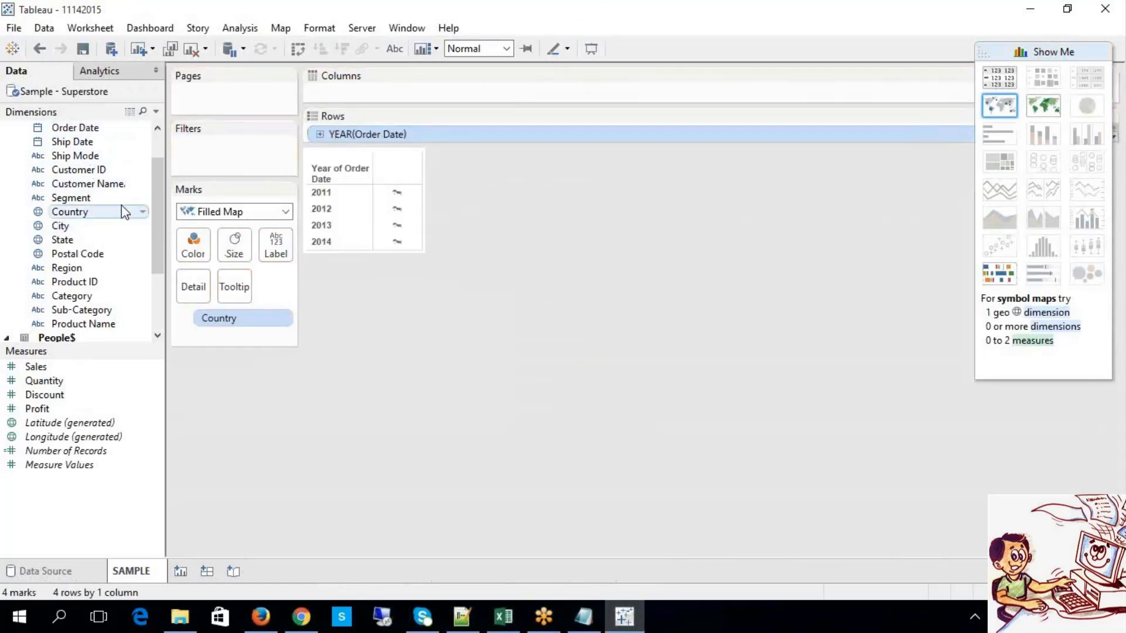
left_click_drag(97, 197, 417, 105)
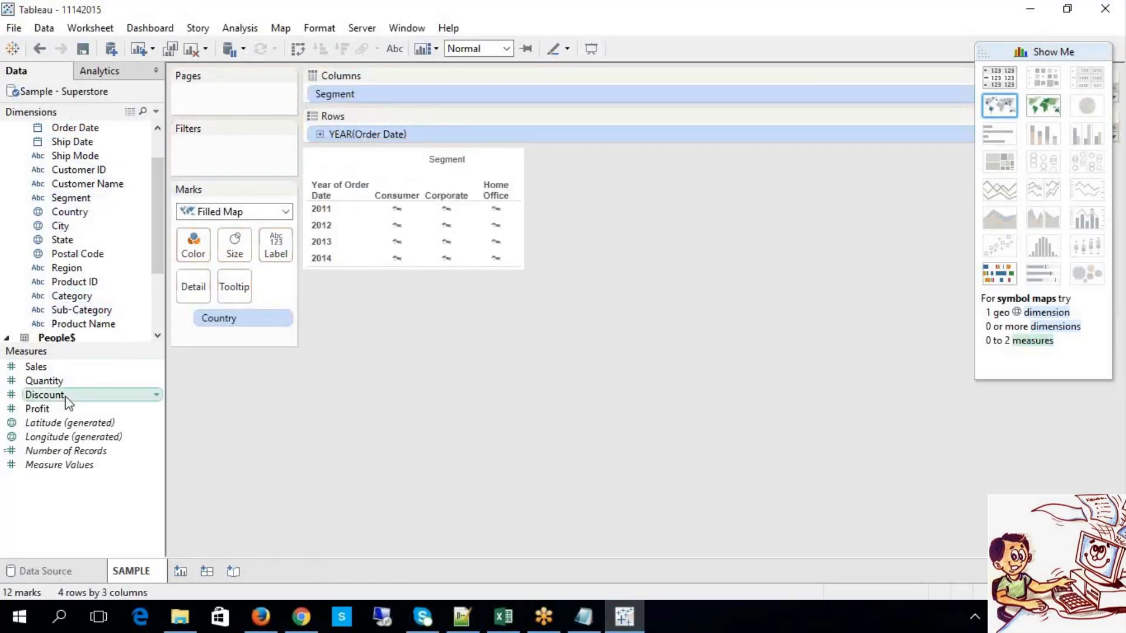
left_click_drag(69, 403, 452, 108)
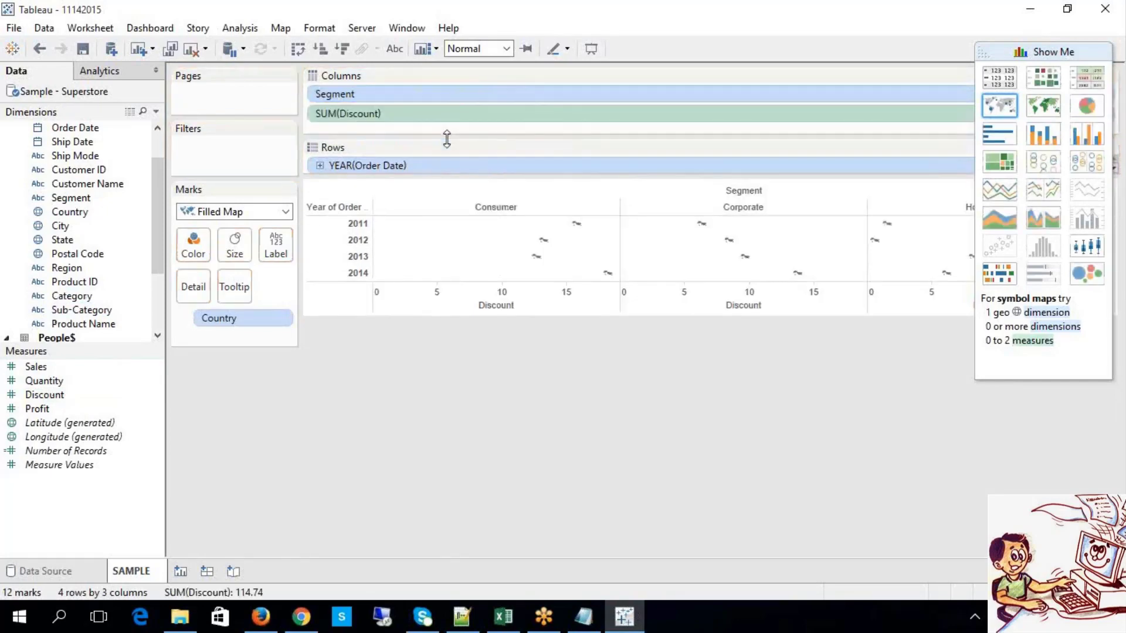
left_click(1049, 103)
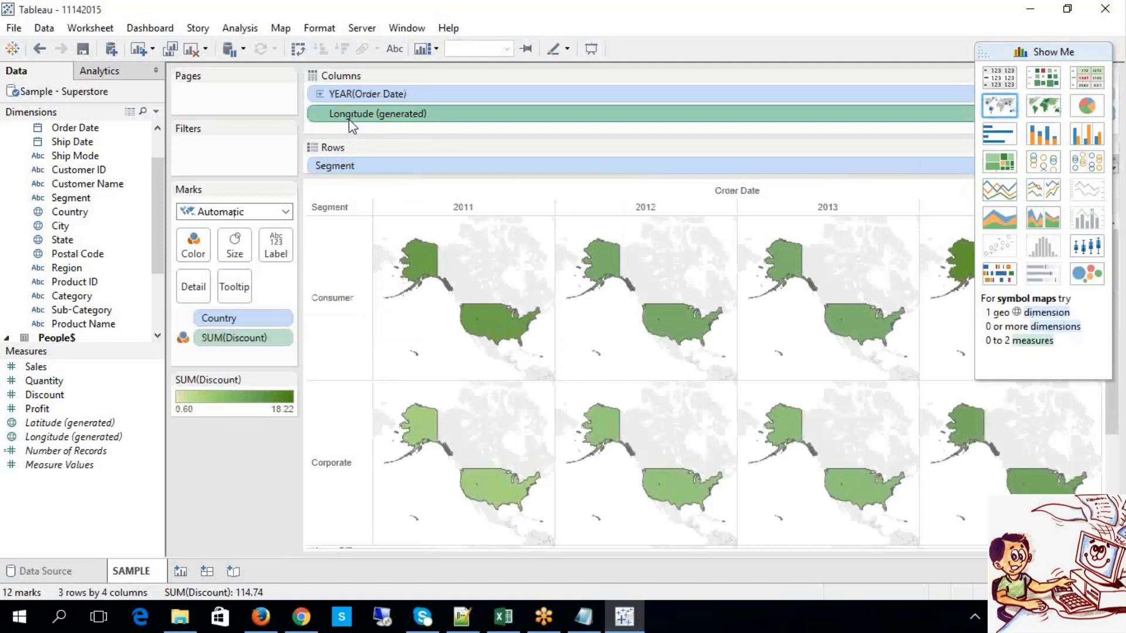
- Remove the generated longitude and latitude, YEAR(Order Date) and Segment from the Columns and Rows shelves
key("Delete")
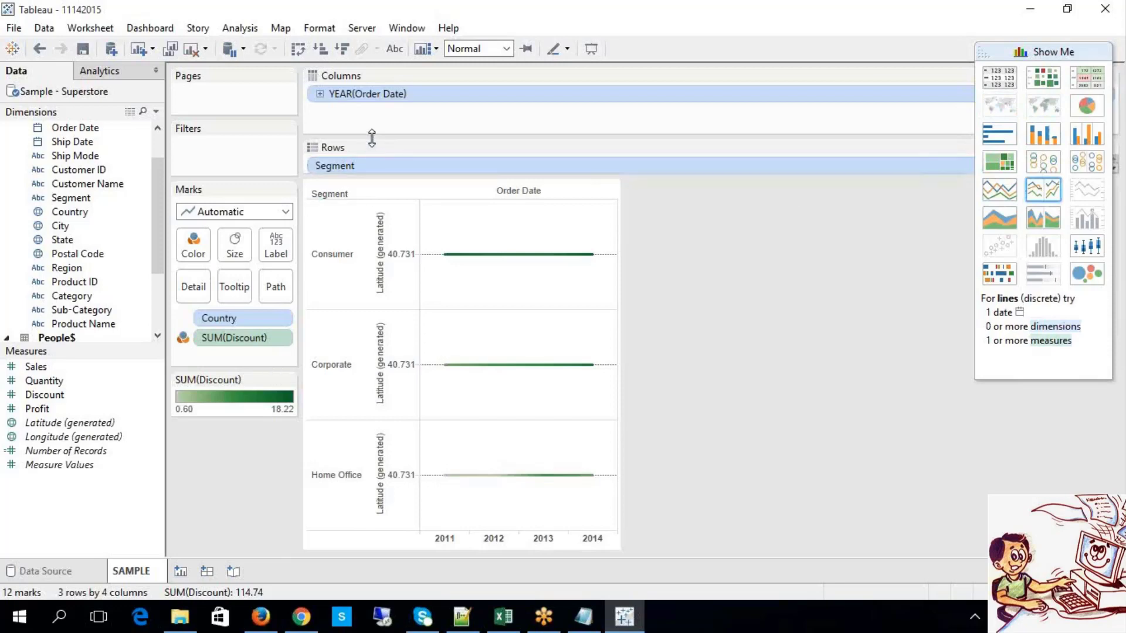
left_click_drag(373, 136, 372, 111)
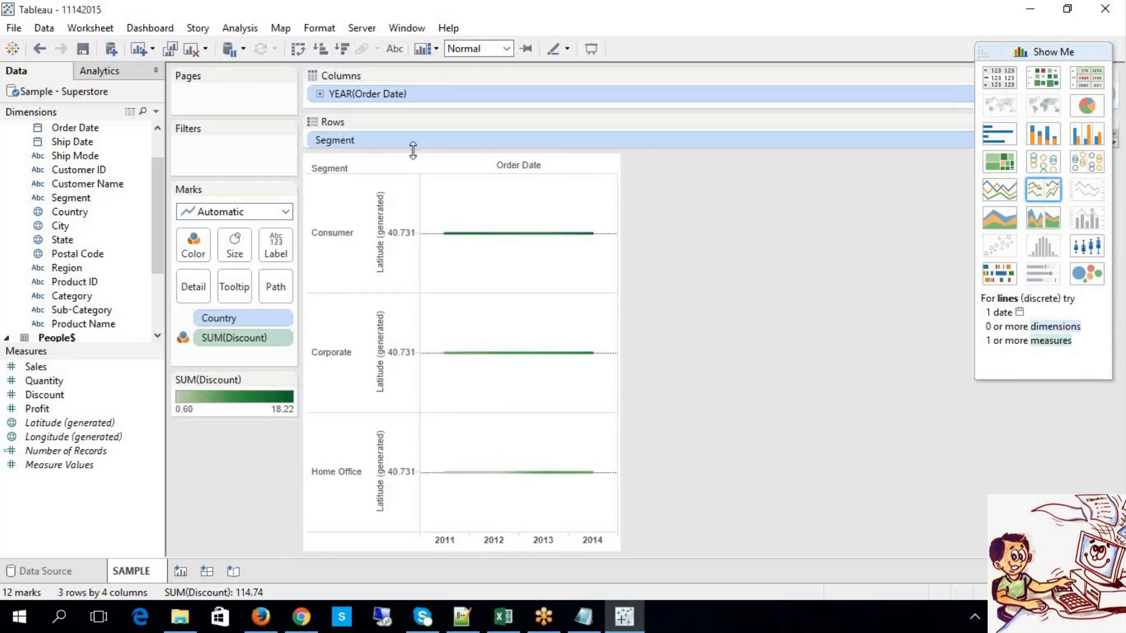
left_click_drag(412, 150, 518, 193)
left_click(391, 167)
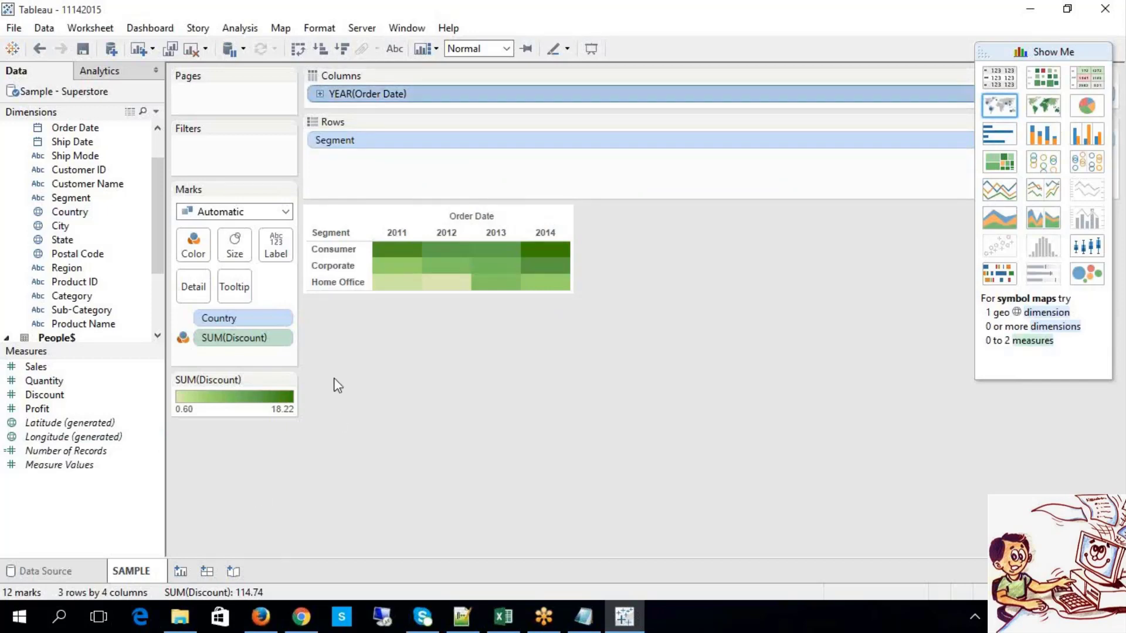
left_click_drag(333, 378, 333, 378)
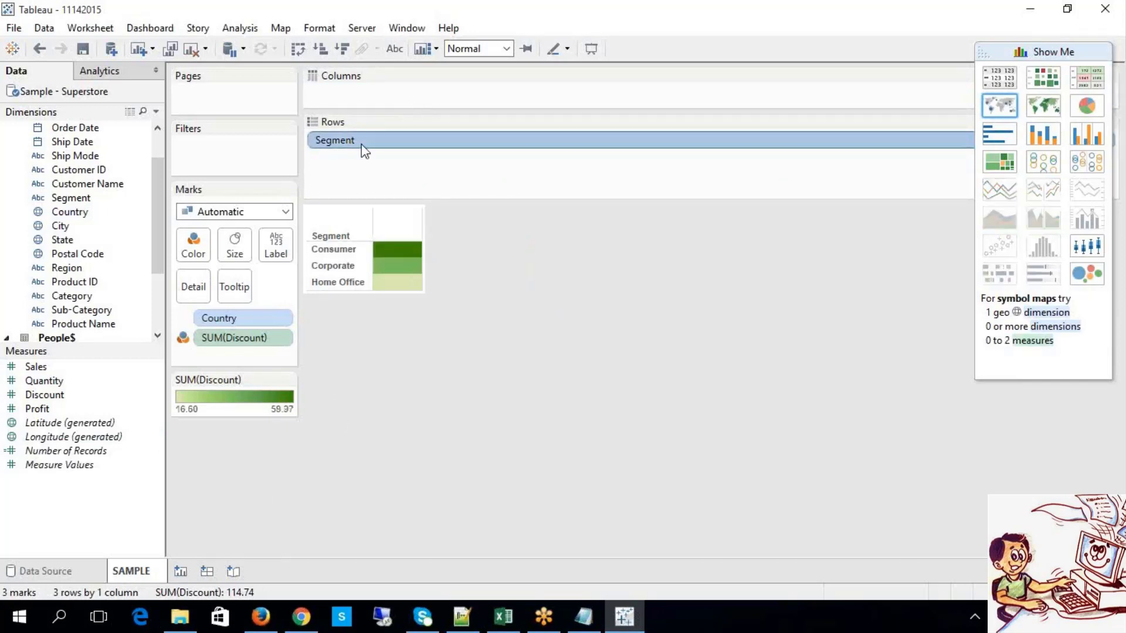
key("Delete")
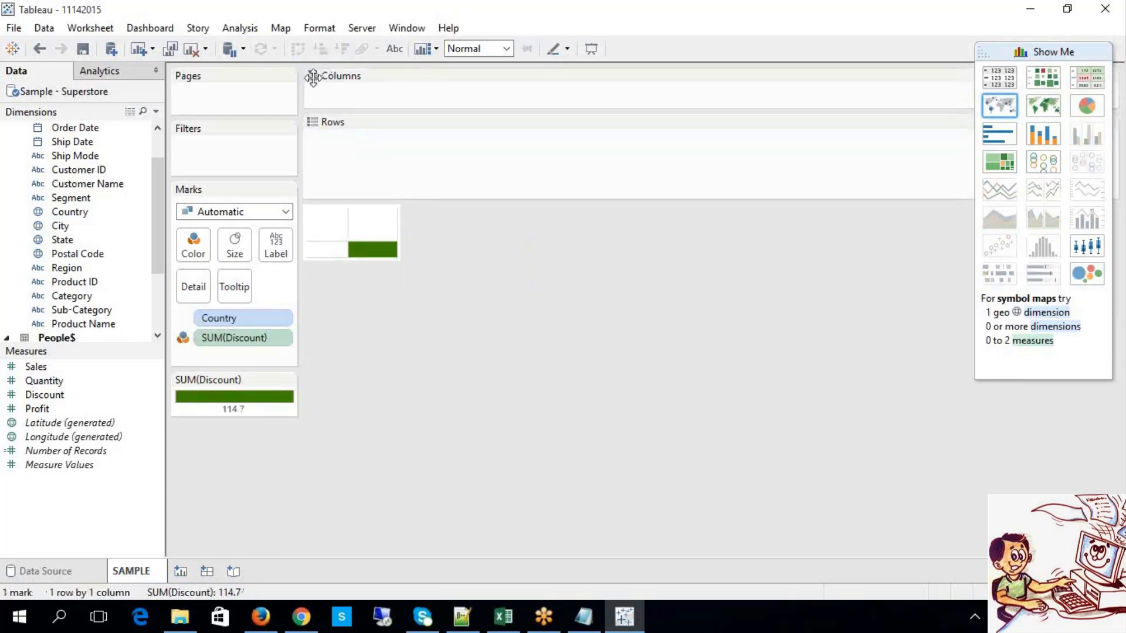
- Place the Rows shelf above Columns, and remove SUM(Discount) and Country from the Marks card
left_click_drag(313, 78, 311, 121)
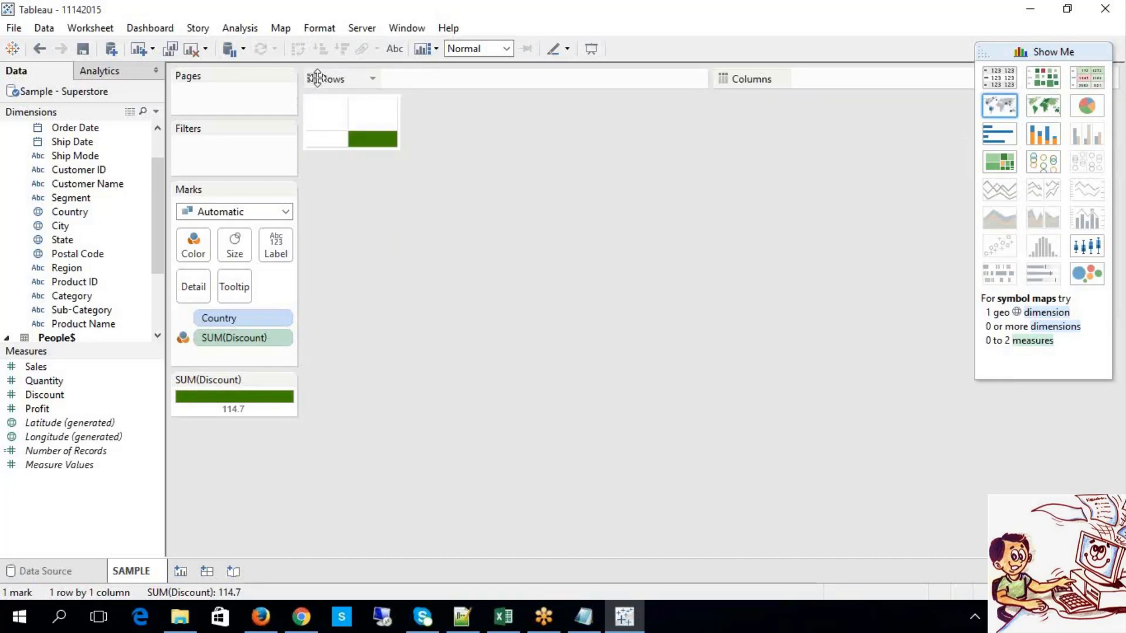
left_click_drag(316, 77, 717, 81)
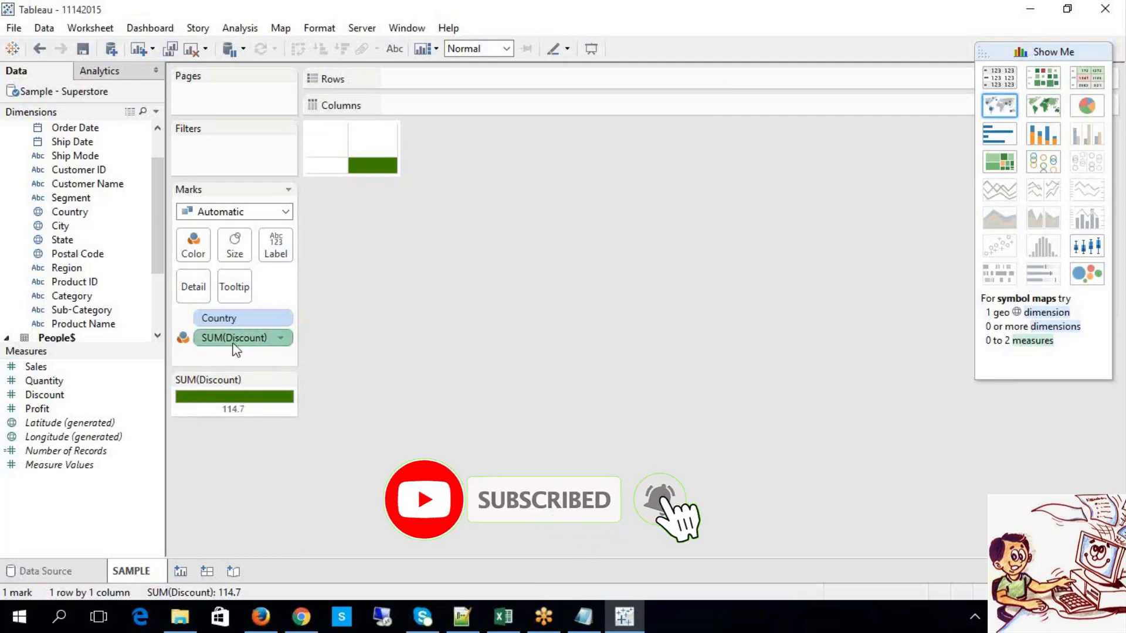
key("Delete")
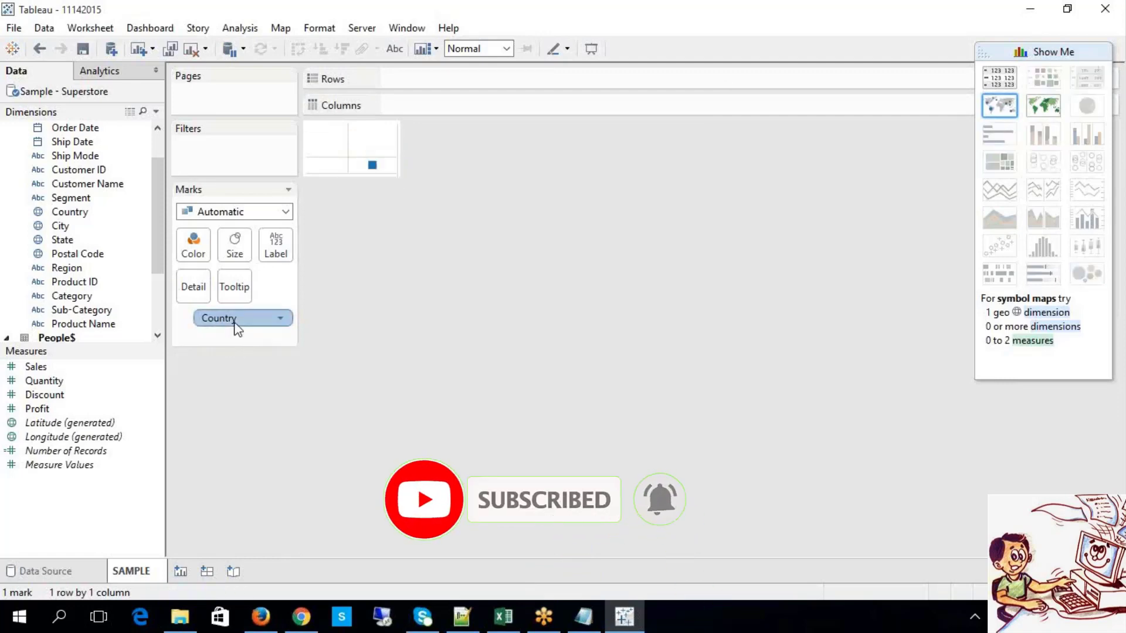
key("Delete")
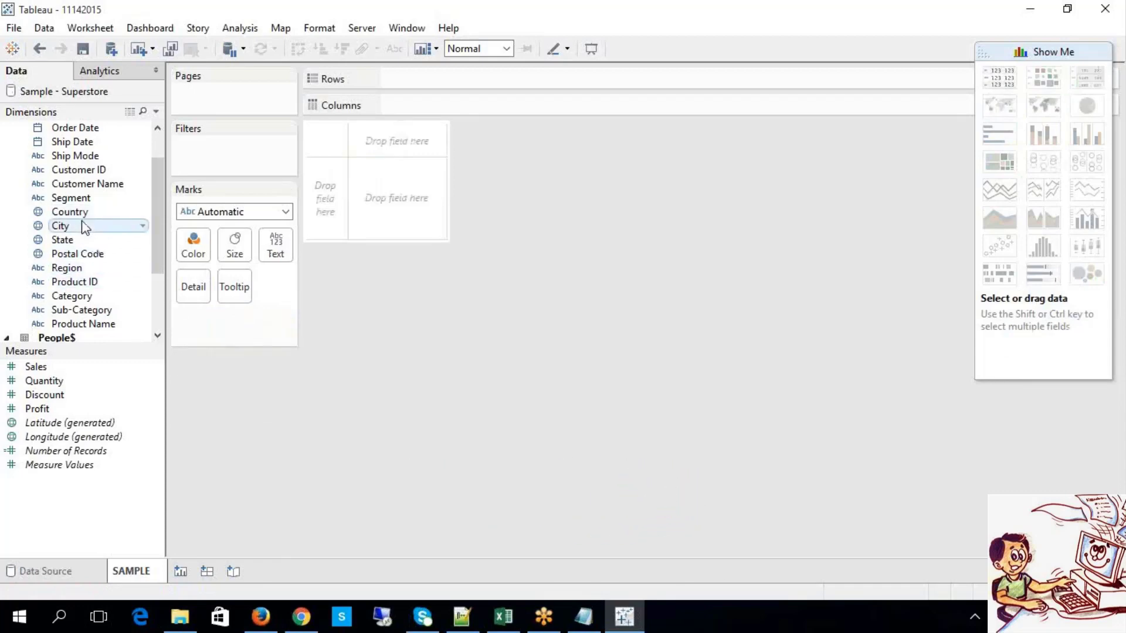
- Build a symbol map with Country on Columns and State on Rows
mouse_move(83, 221)
left_mouse_down()
mouse_move(309, 173)
mouse_move(449, 106)
left_mouse_up()
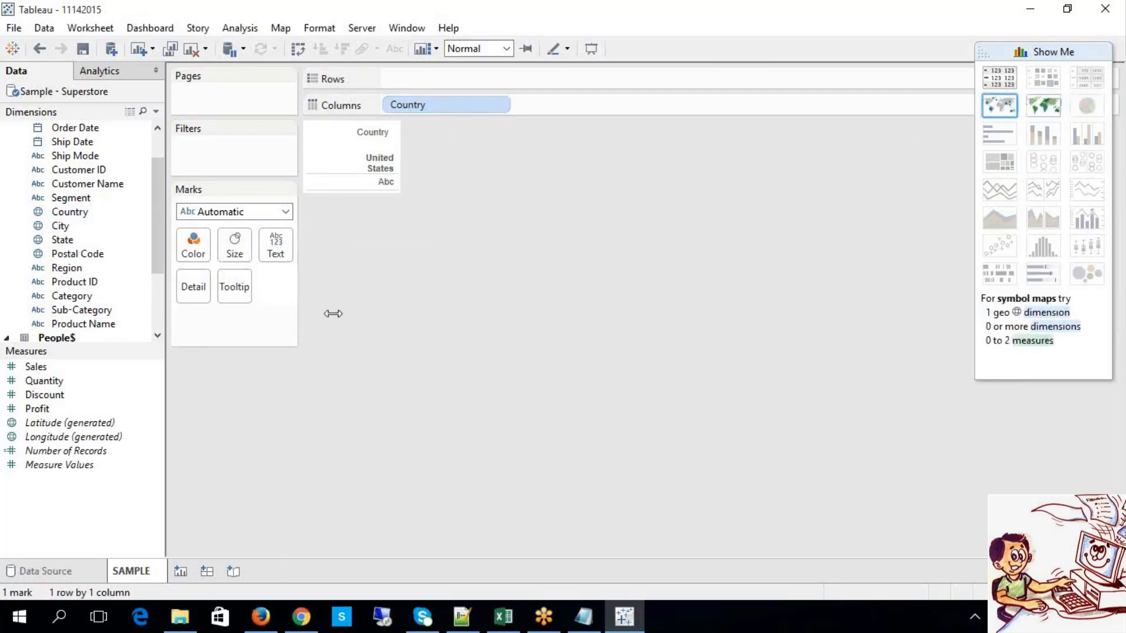
left_click_drag(77, 240, 507, 90)
left_click_drag(87, 240, 403, 87)
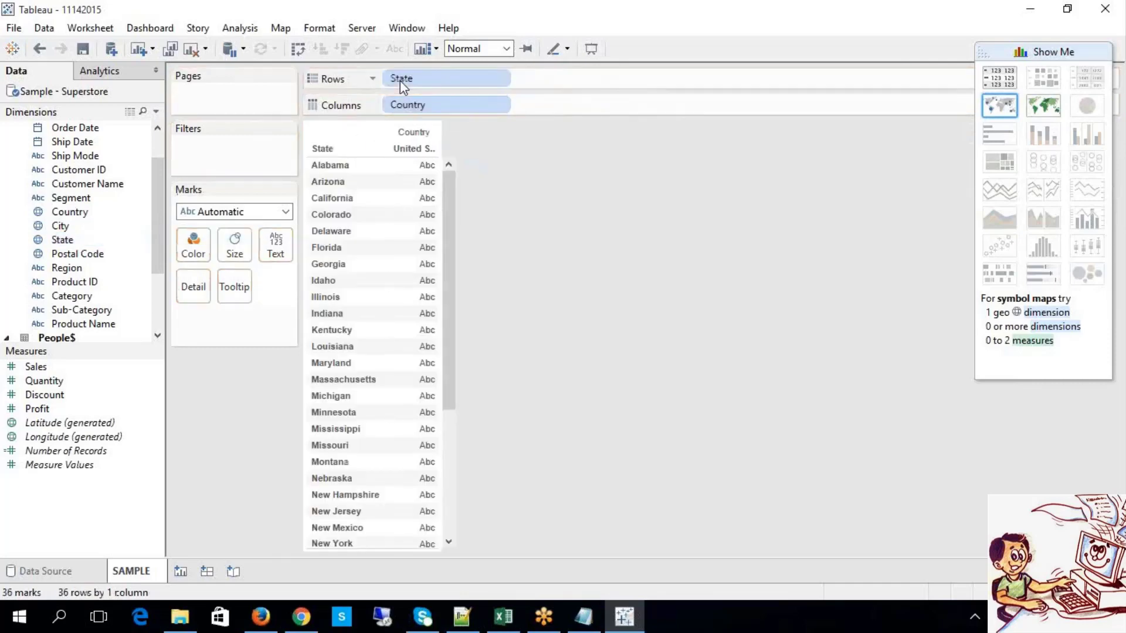
left_click(1006, 112)
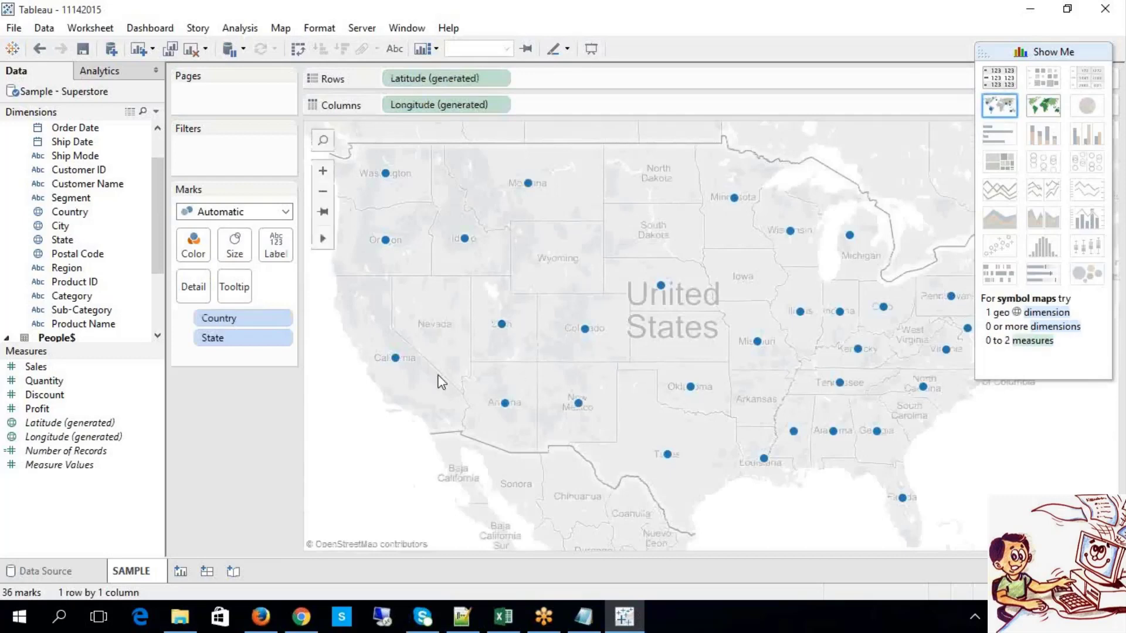
- Switch to the Excel notes, highlight the Symbol Map entry under Working with Maps, and return to Tableau
left_click(508, 616)
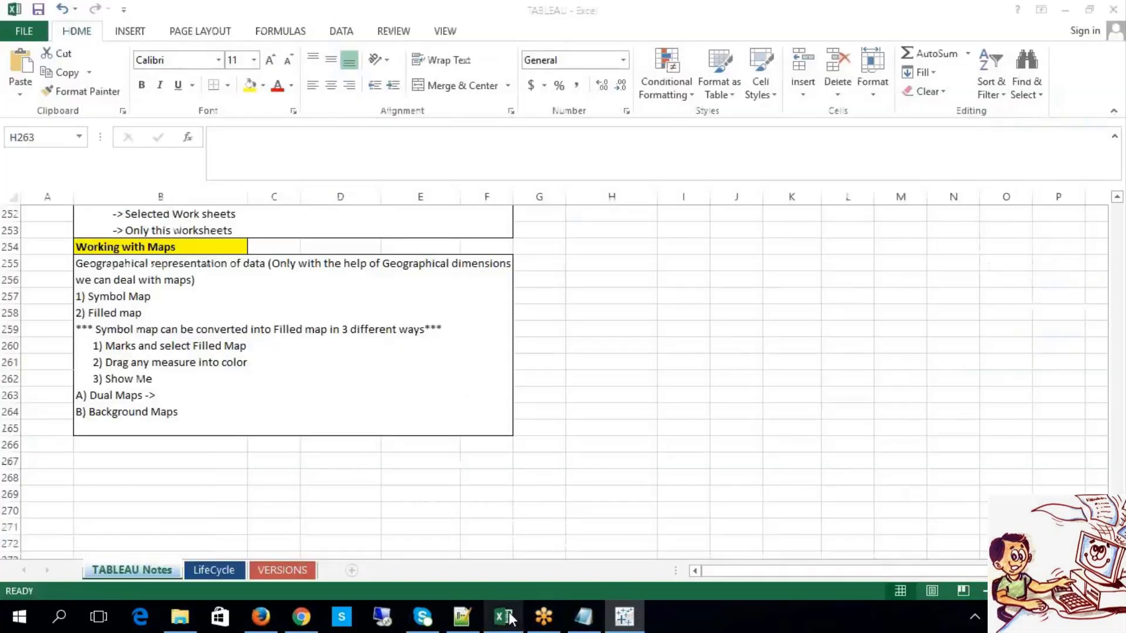
double_click(125, 294)
left_click_drag(153, 296, 94, 306)
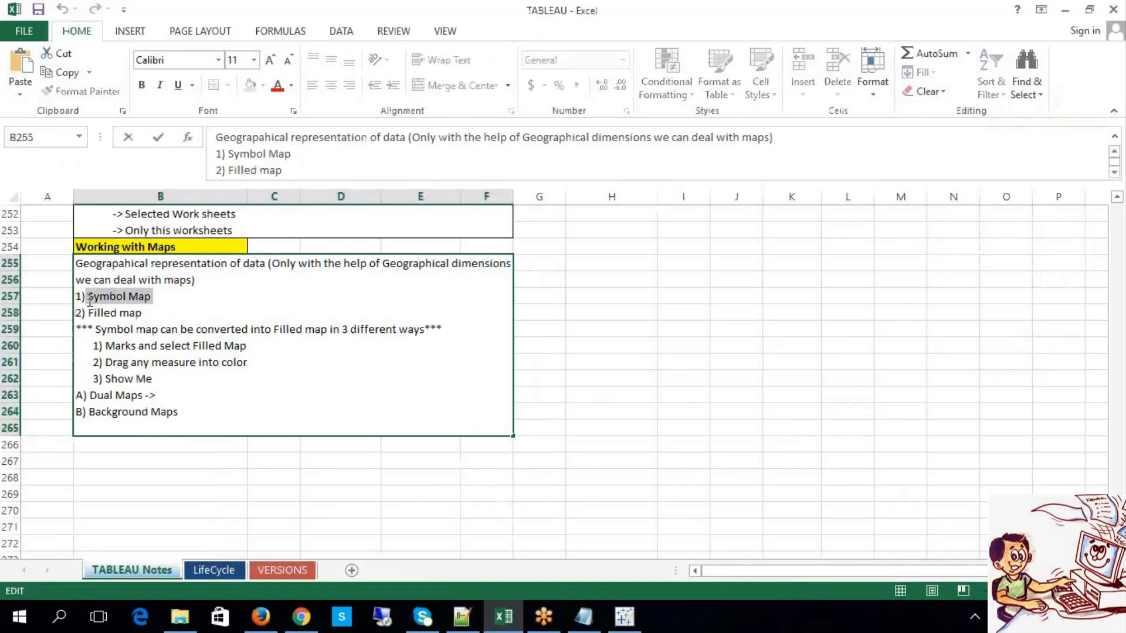
left_click(91, 303, "shift")
left_click(624, 617)
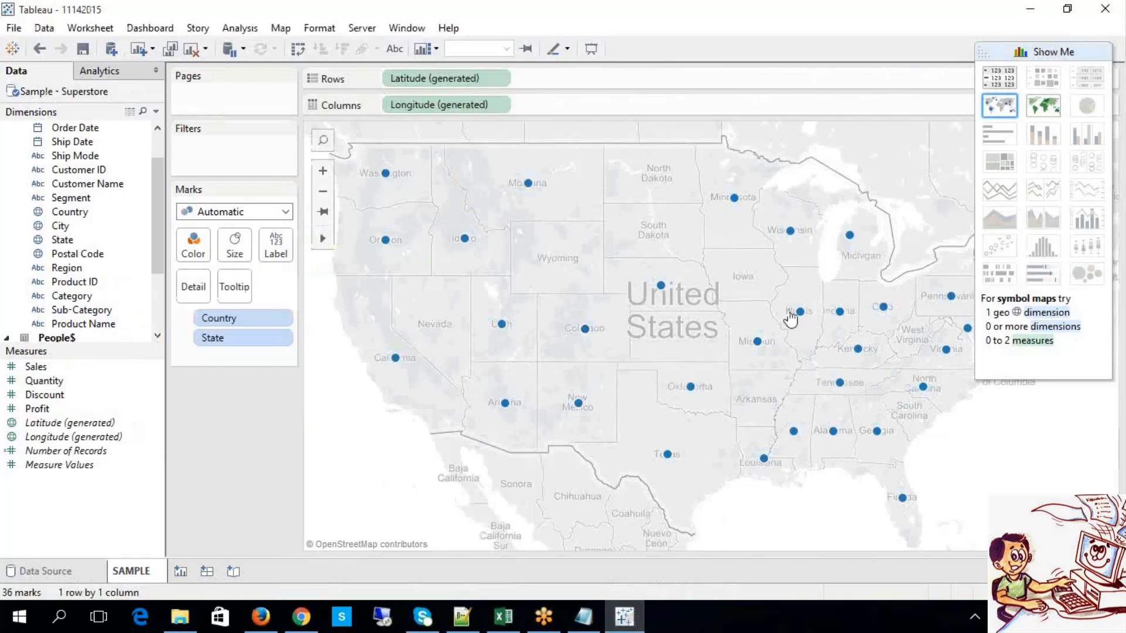
- Color the map marks by State, and replace that coloring with Country
mouse_move(849, 245)
left_click_drag(82, 240, 194, 251)
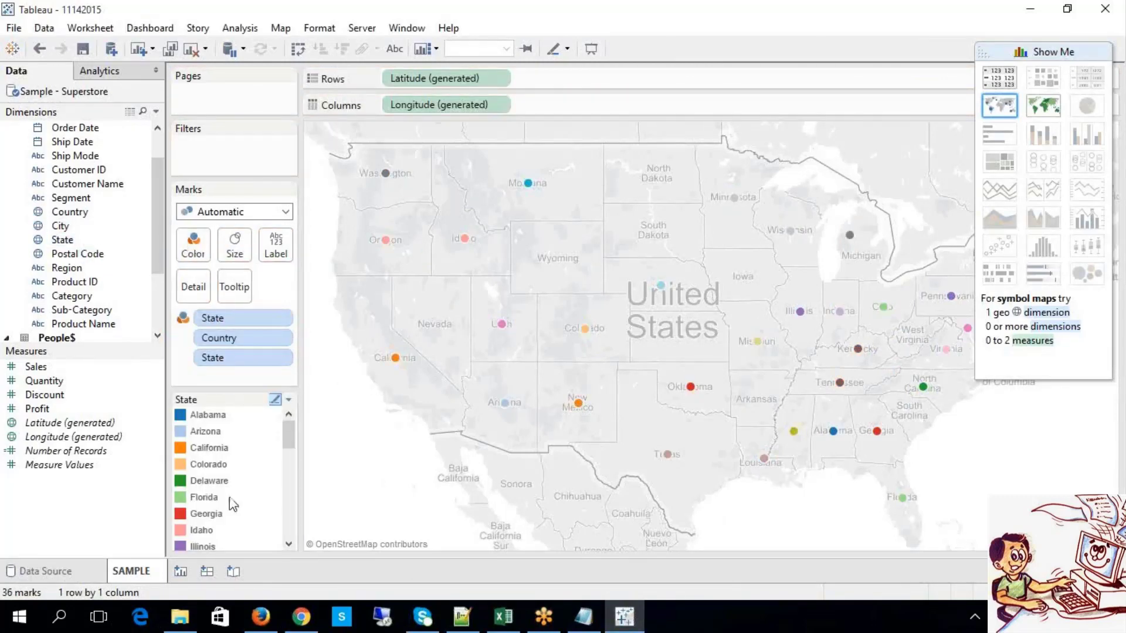
left_click_drag(65, 212, 189, 258)
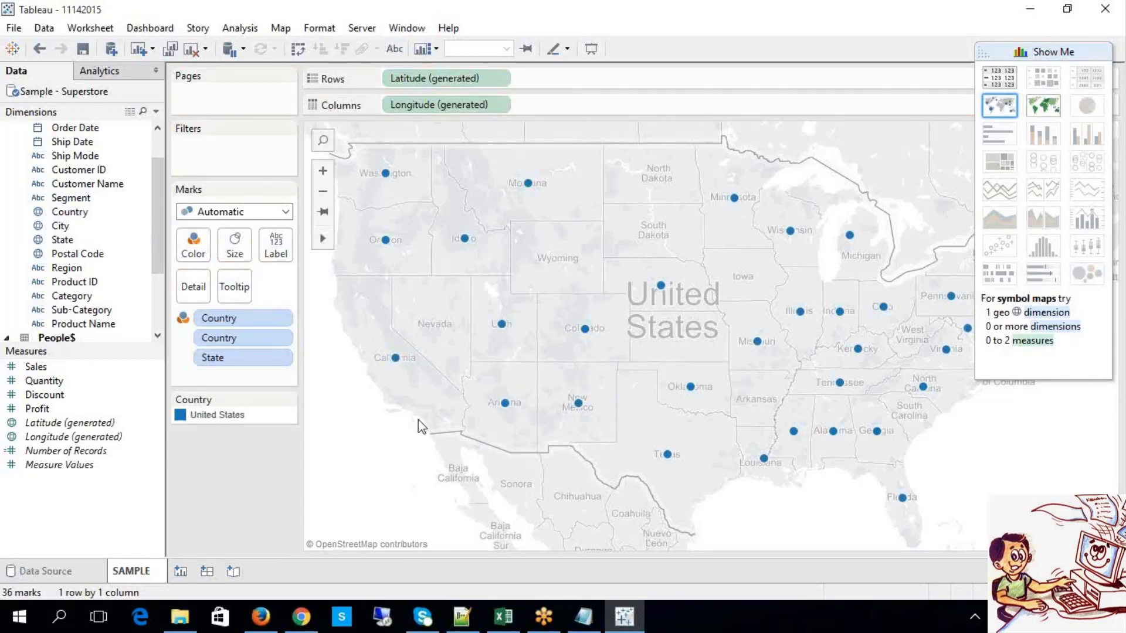
- Replace the Country coloring with Sales, redisplay the view as a symbol map sized by Sales, and label the marks with Sales
left_click_drag(36, 366, 194, 246)
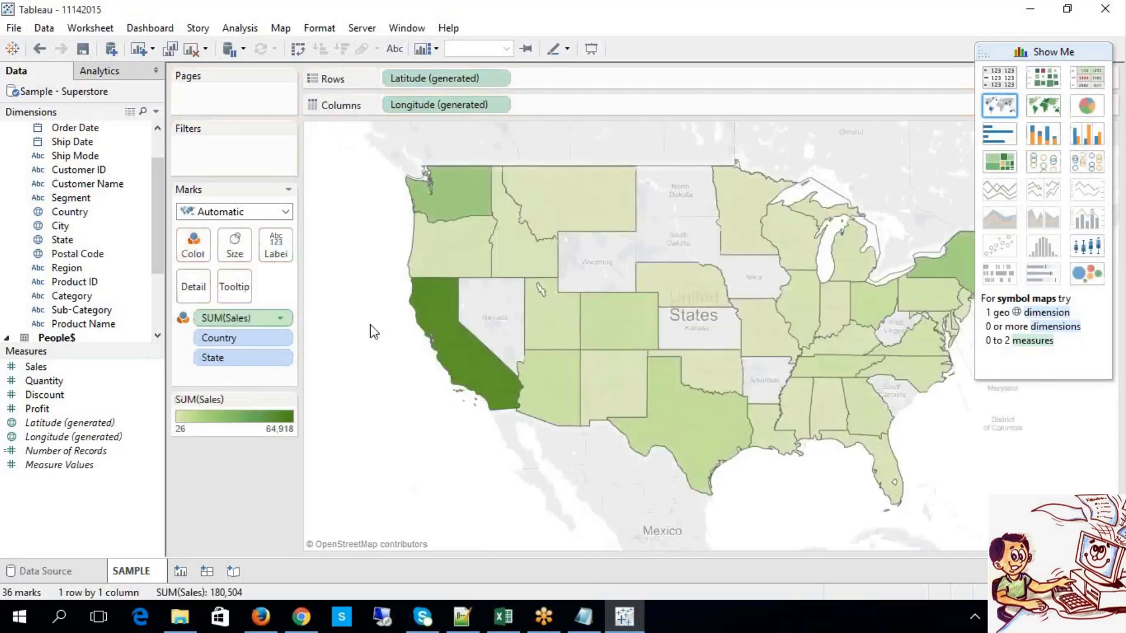
left_click(999, 106)
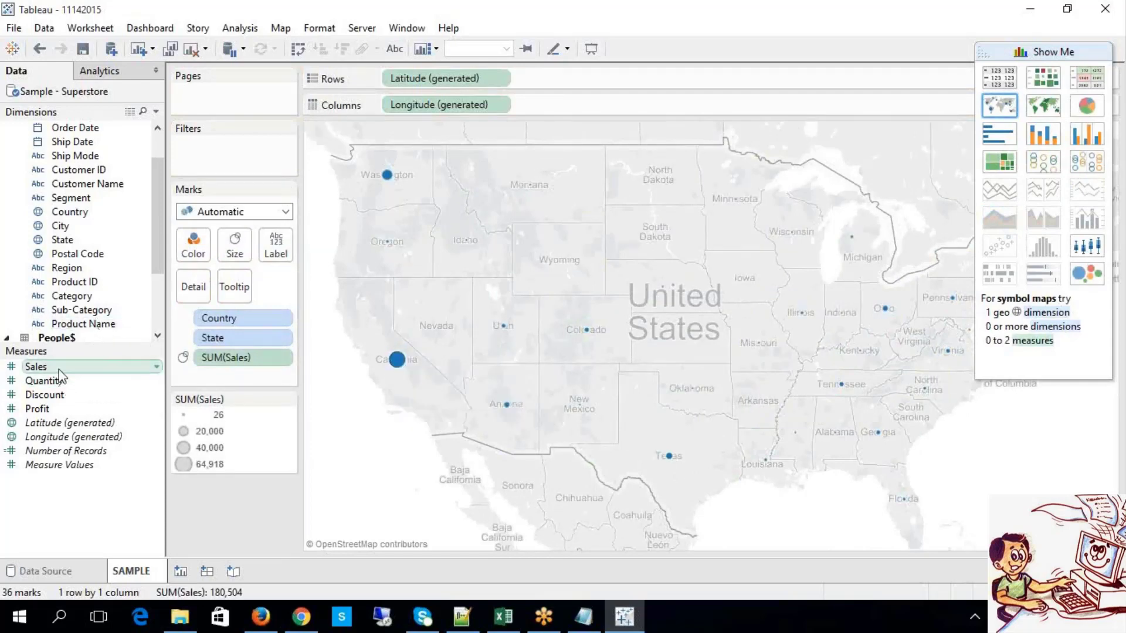
left_click_drag(61, 367, 273, 256)
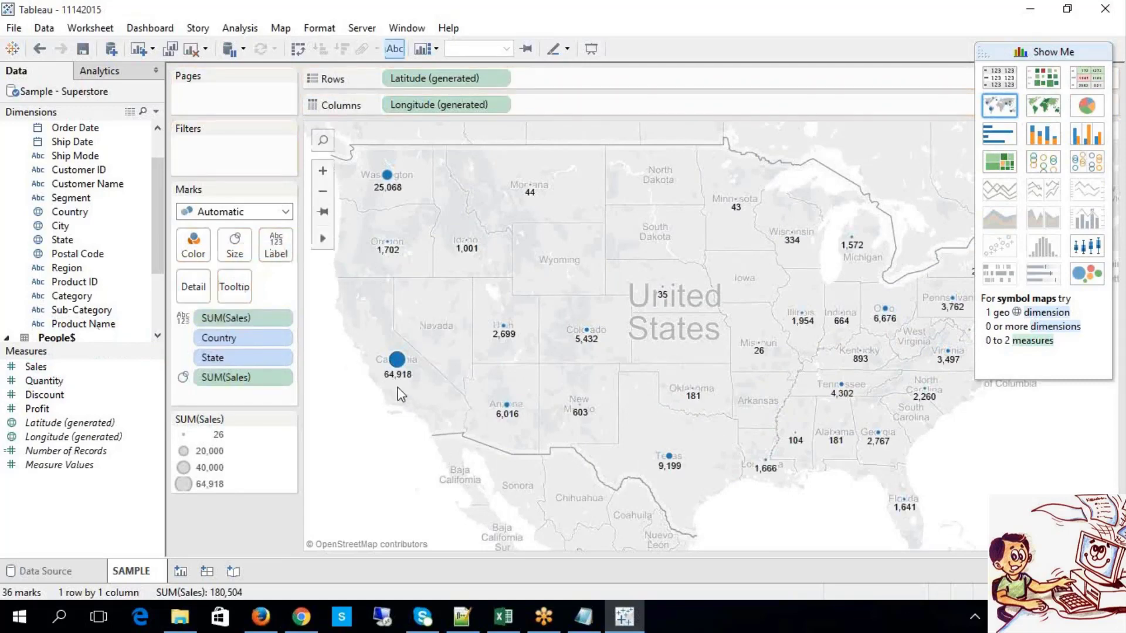
mouse_move(399, 371)
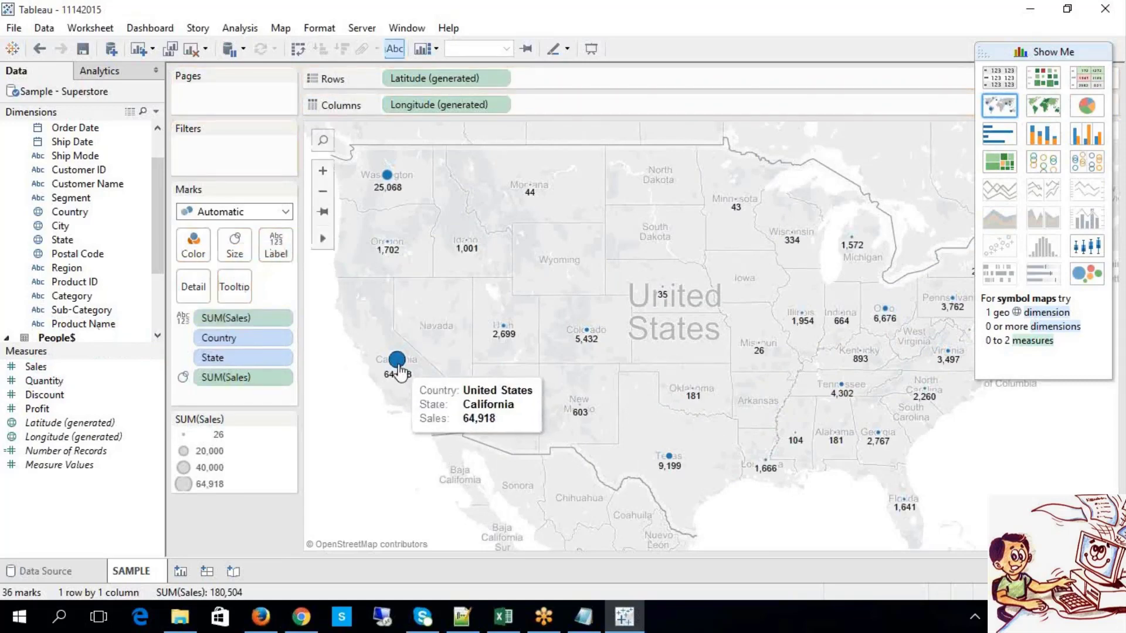
mouse_move(510, 343)
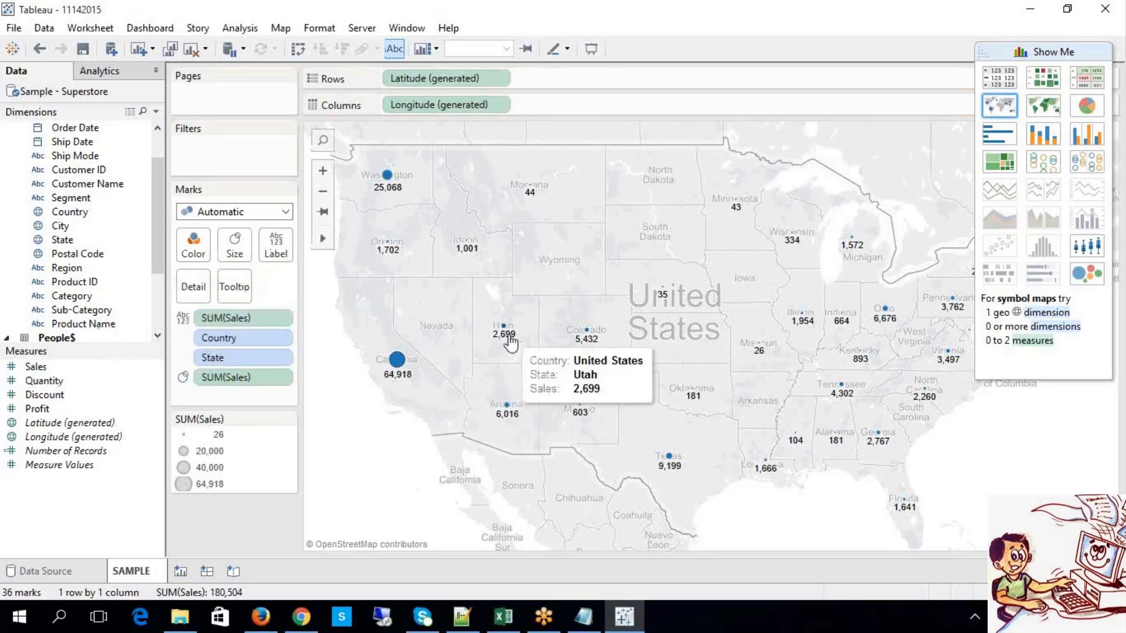
mouse_move(587, 340)
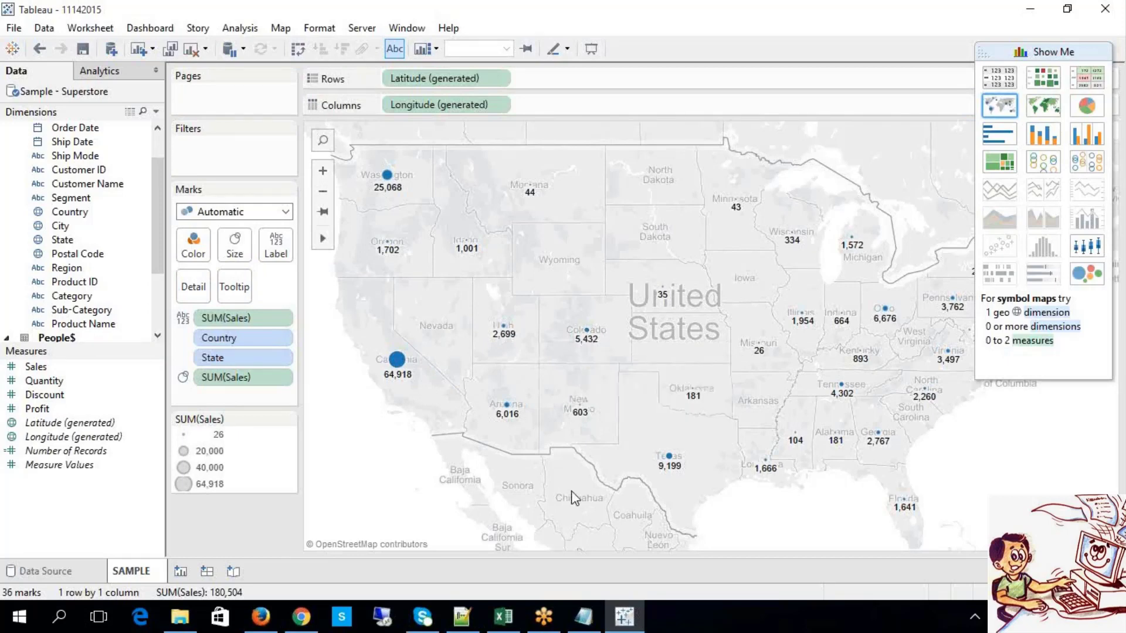
- Review the Symbol Map entry in the Excel notes again and go back to the Tableau map
left_click(501, 616)
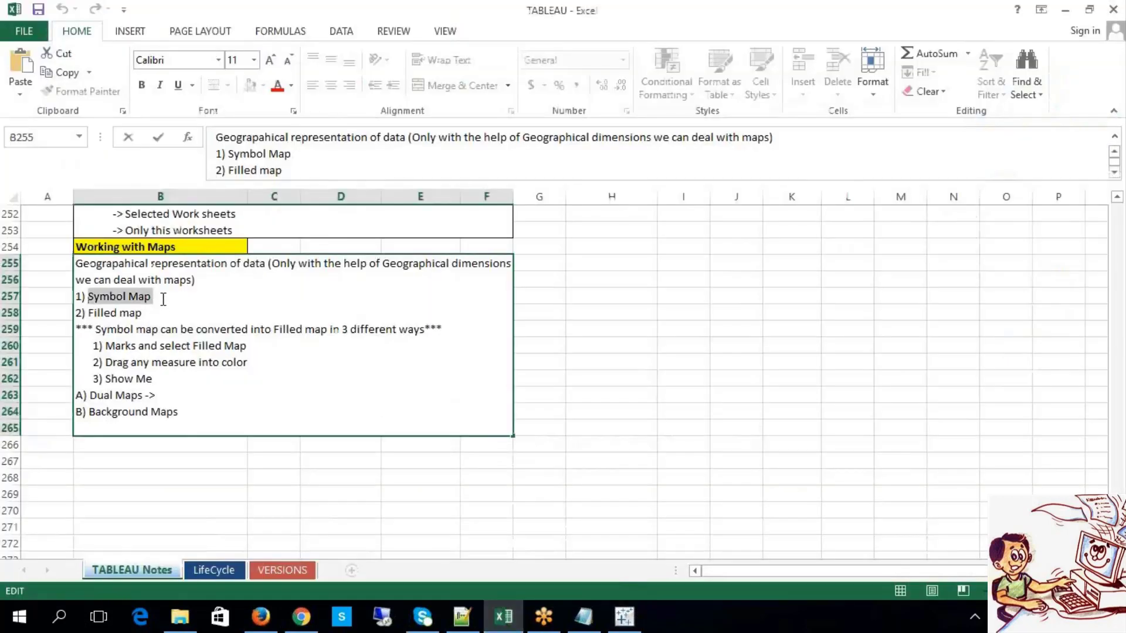
left_click_drag(157, 296, 88, 296)
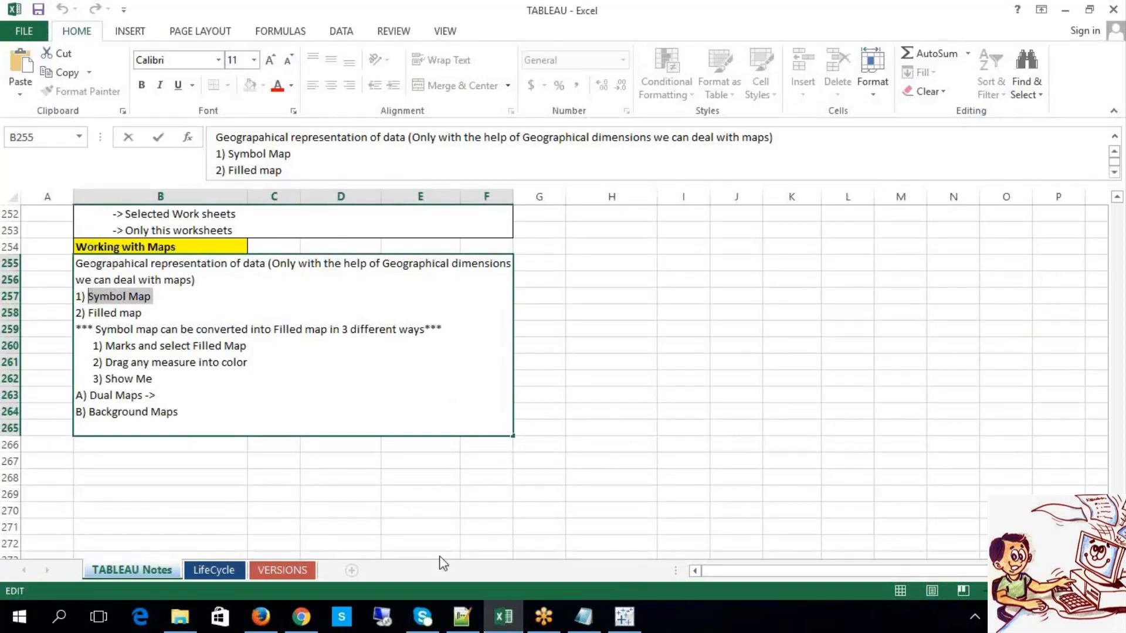
left_click(624, 616)
mouse_move(462, 258)
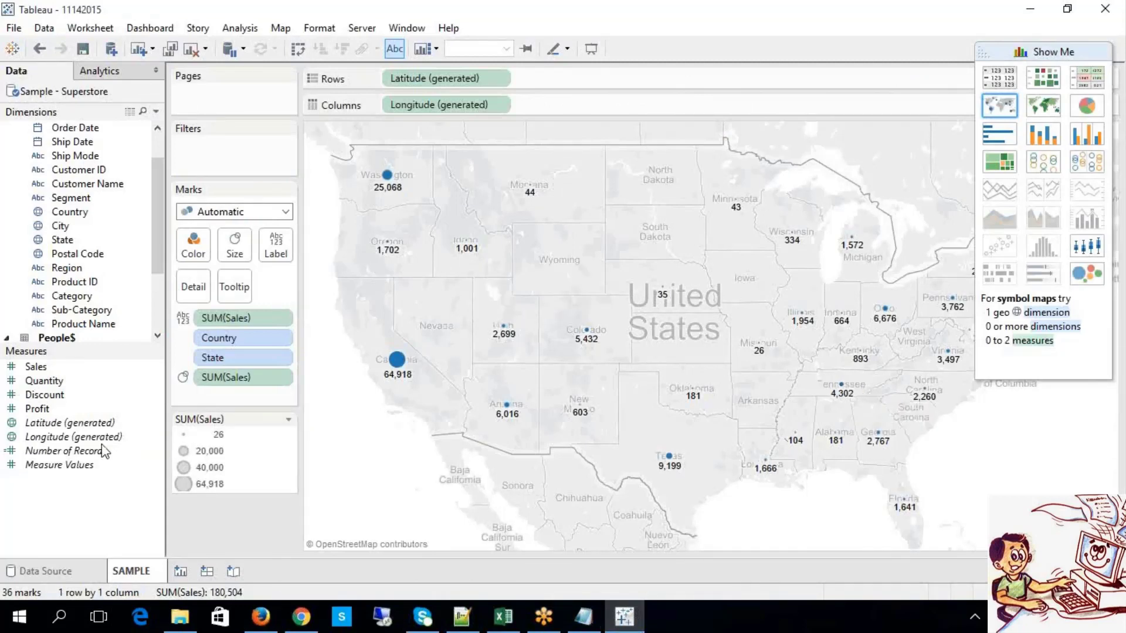
left_click_drag(18, 367, 221, 150)
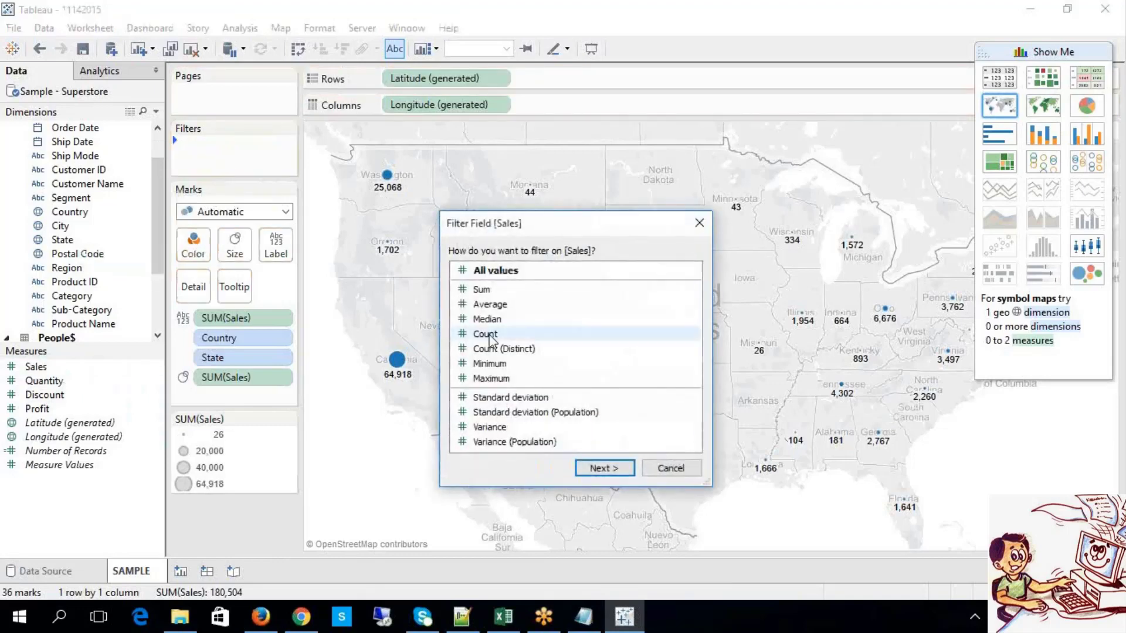
left_click(497, 290)
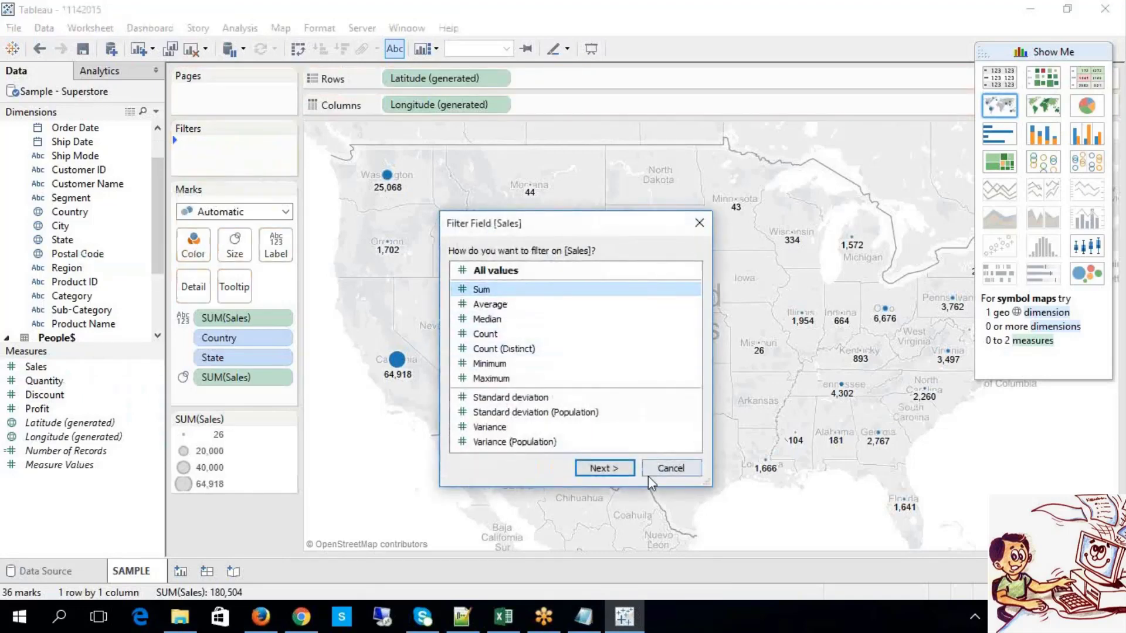
left_click(608, 469)
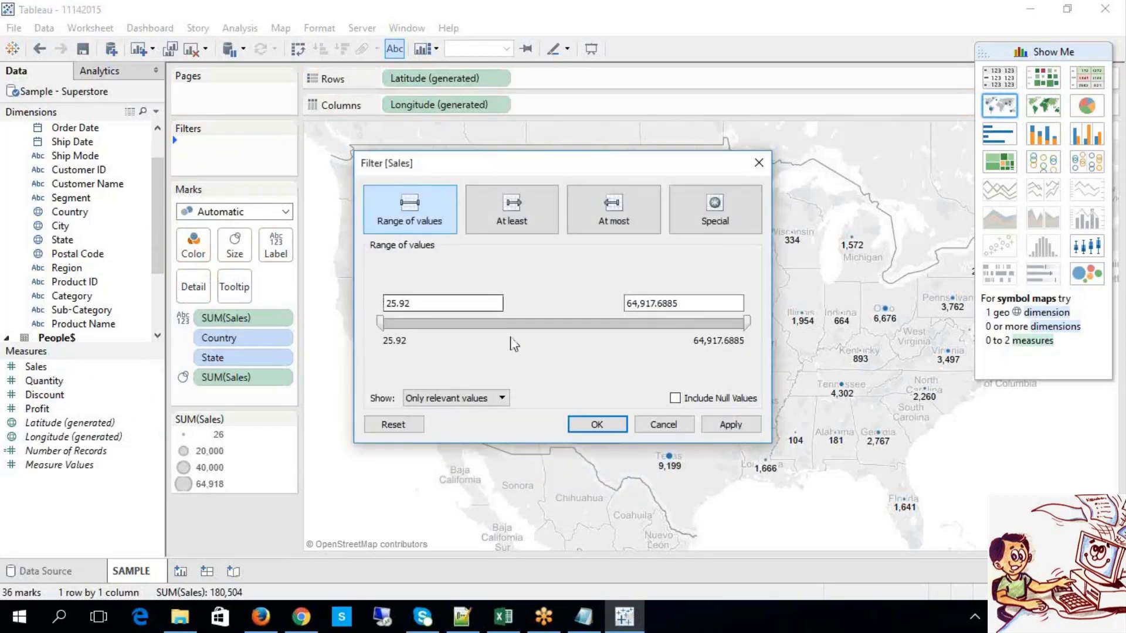
left_click(660, 421)
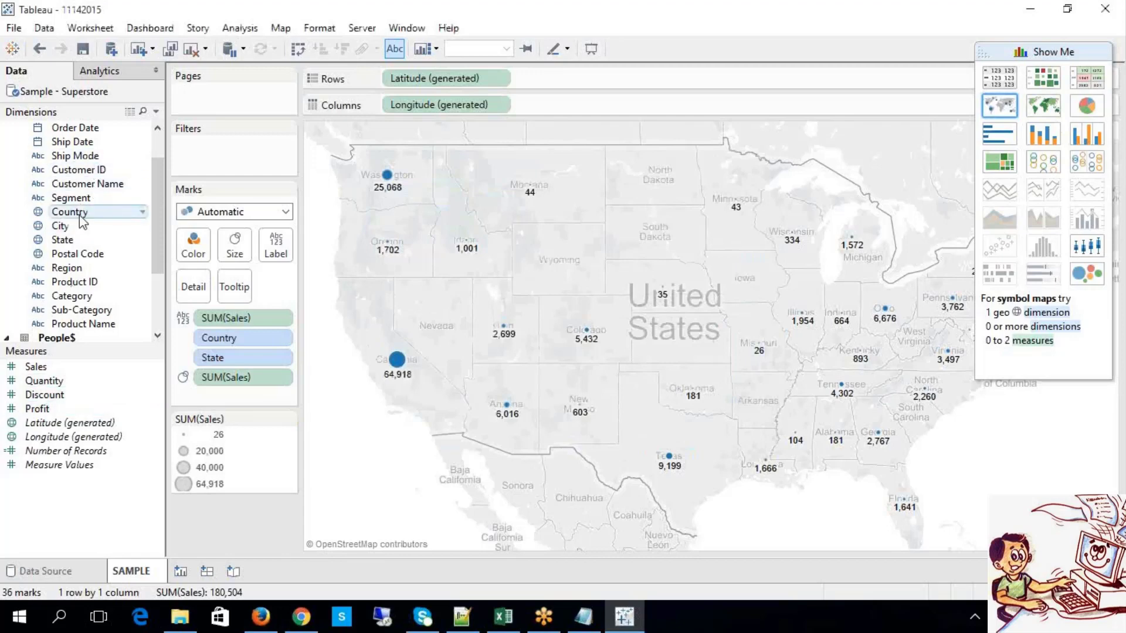
- Filter State to the top 10 by the sum of Sales
left_click_drag(70, 240, 214, 155)
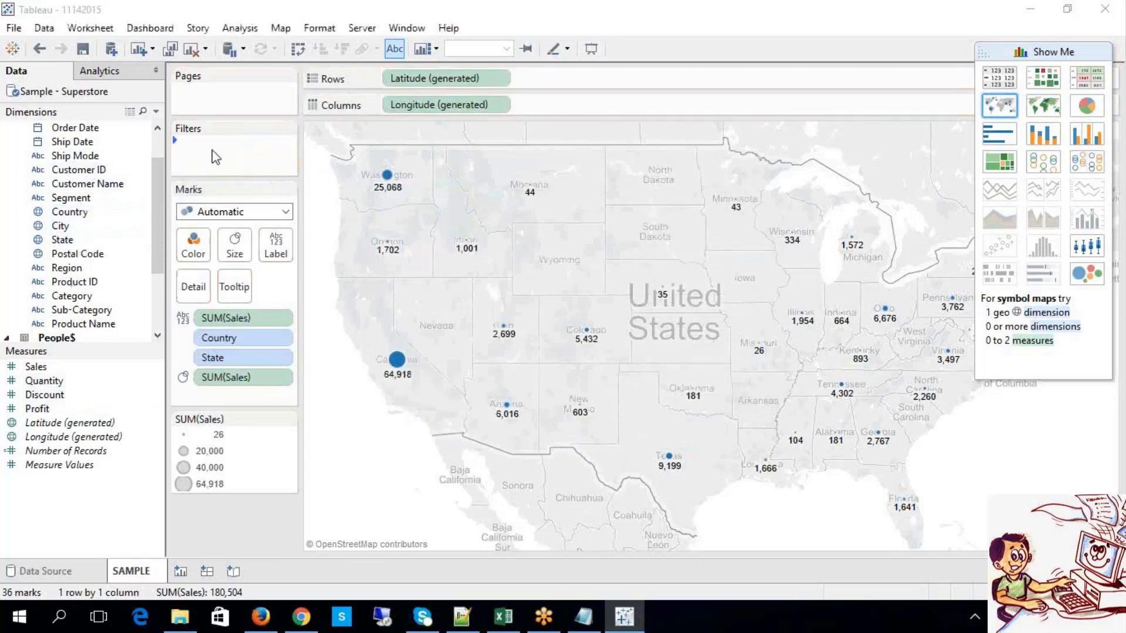
left_click(563, 118)
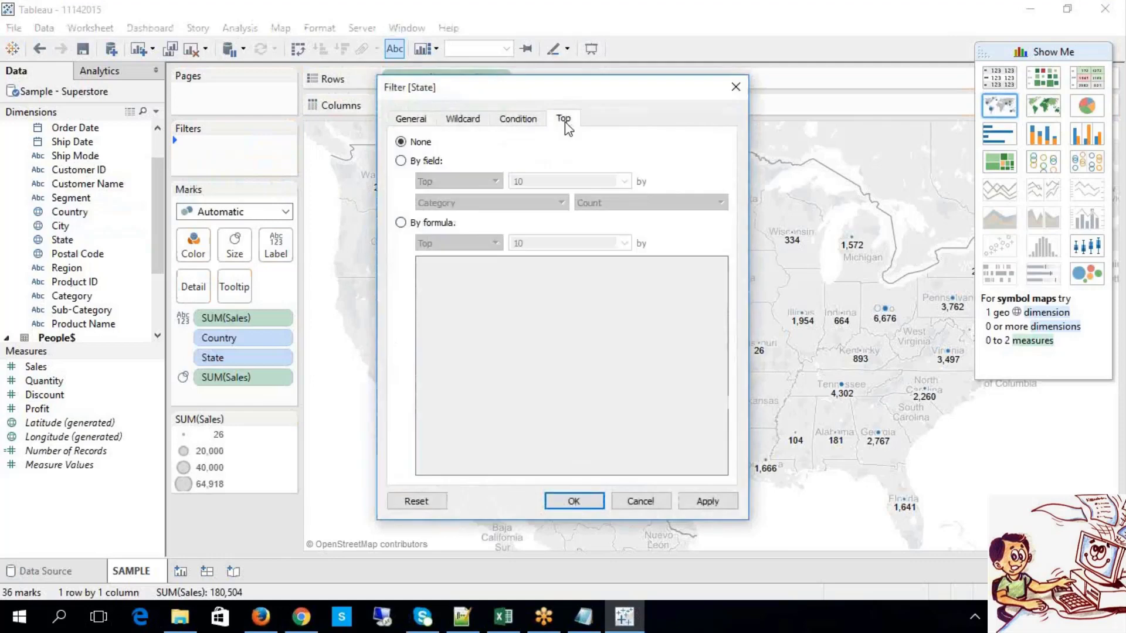
left_click(402, 161)
left_click(486, 202)
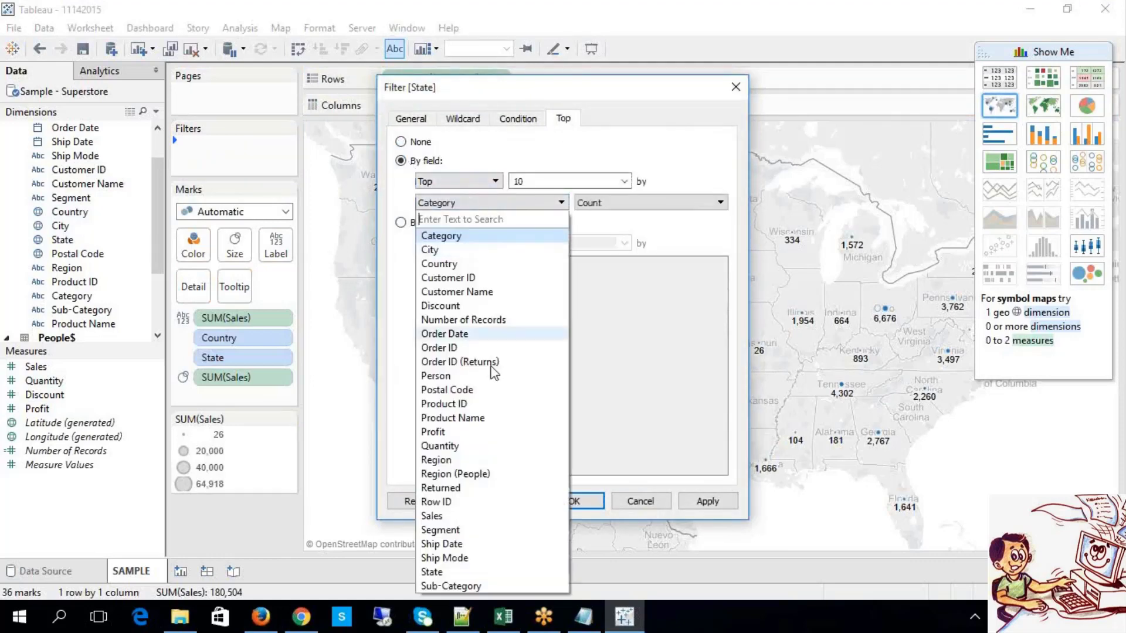
left_click(445, 516)
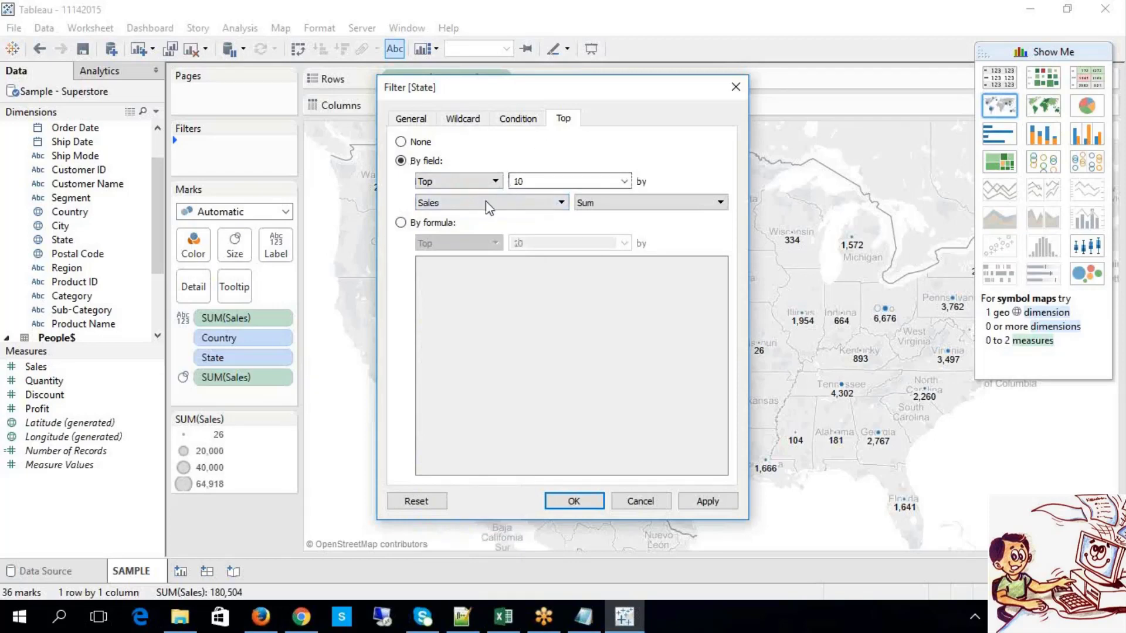
left_click(707, 502)
left_click(576, 501)
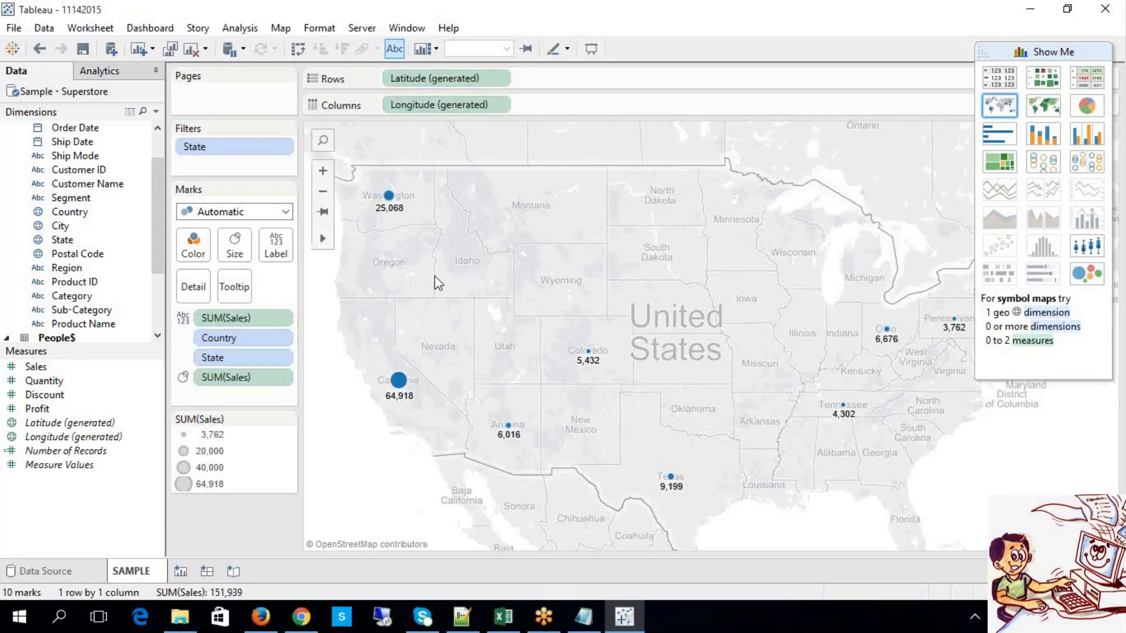
- Set the State filter's limit to the top 7 by the sum of Sales
right_click(255, 147)
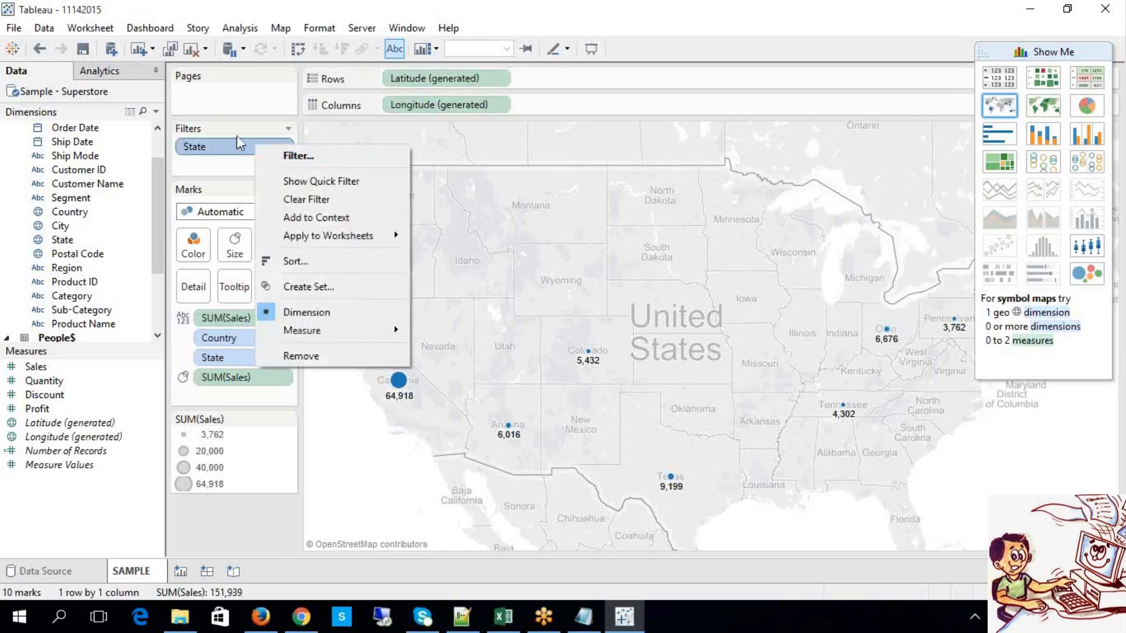
double_click(219, 145)
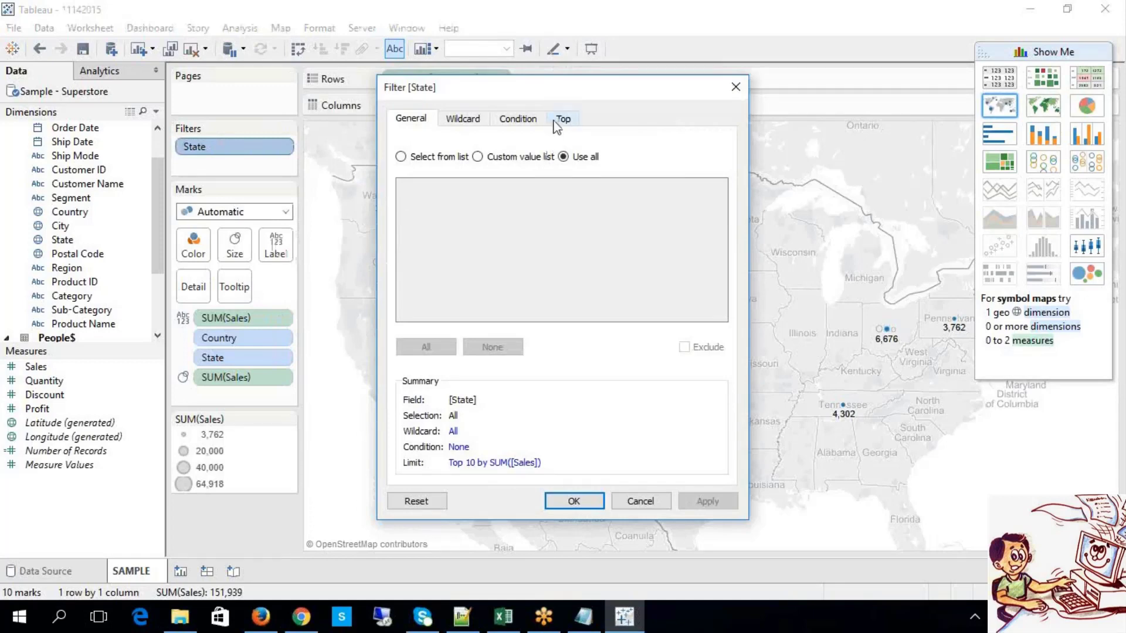
left_click(554, 120)
left_click_drag(547, 183, 507, 170)
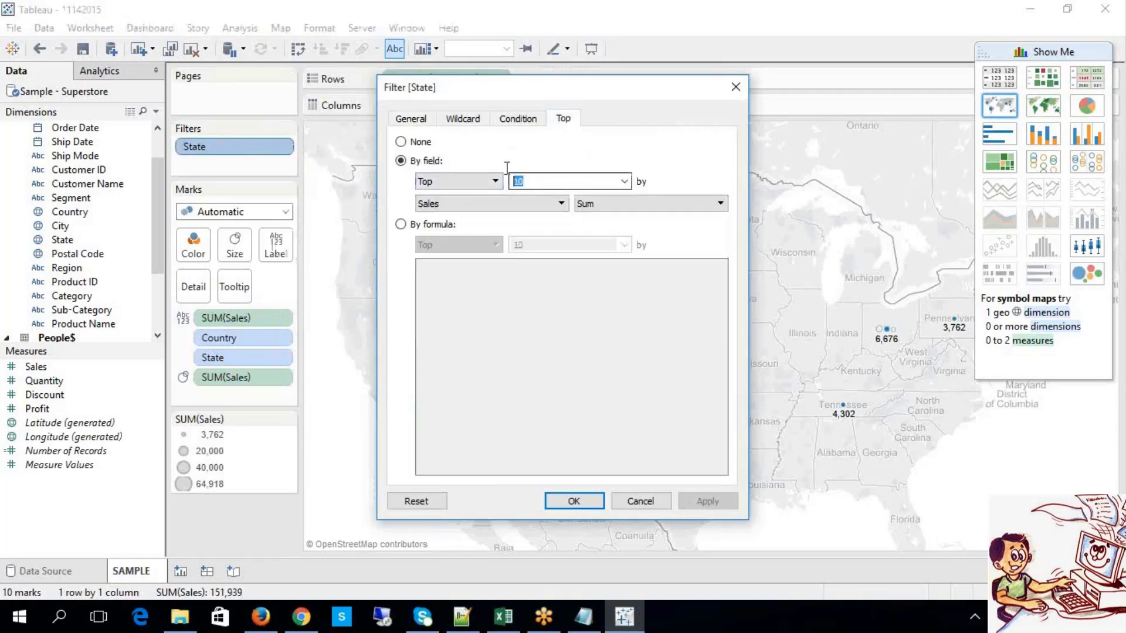
type("7")
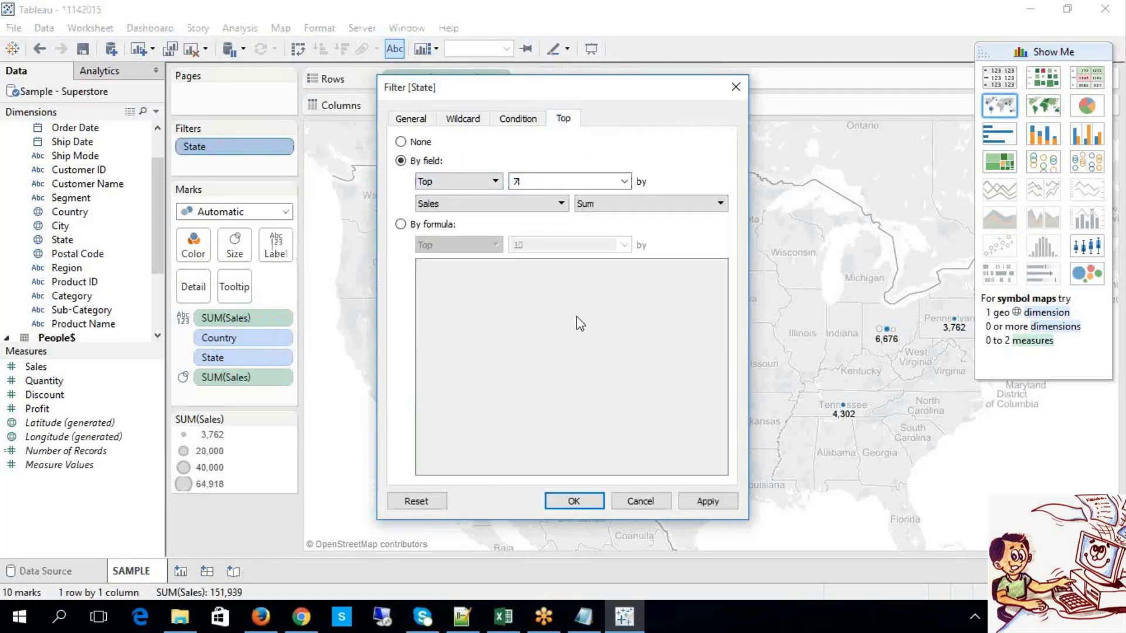
left_click(573, 502)
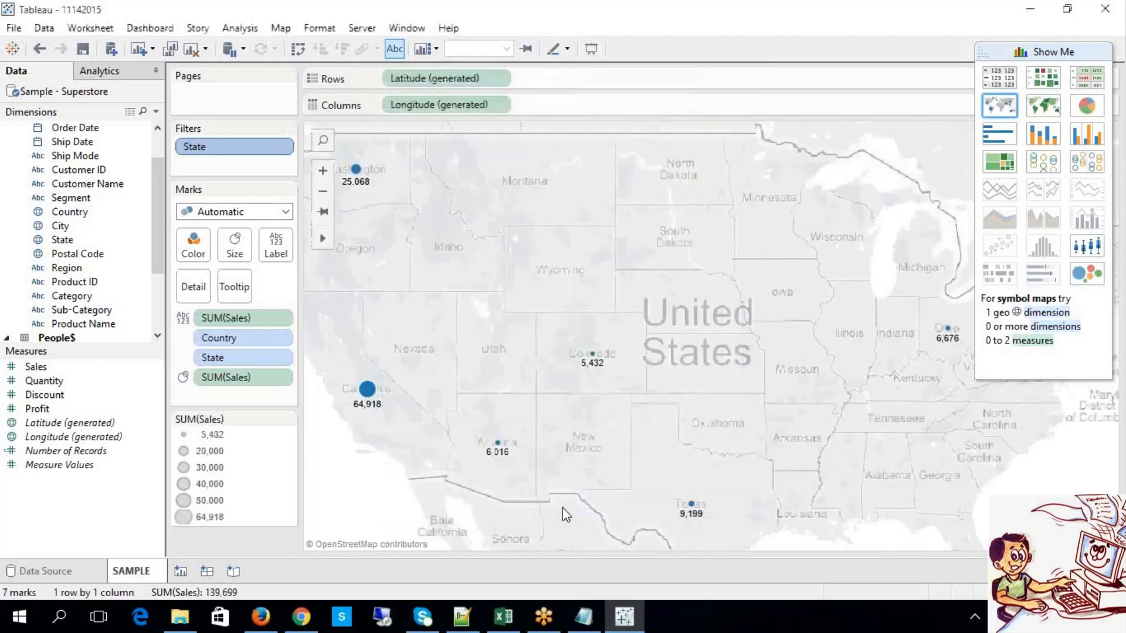
mouse_move(698, 503)
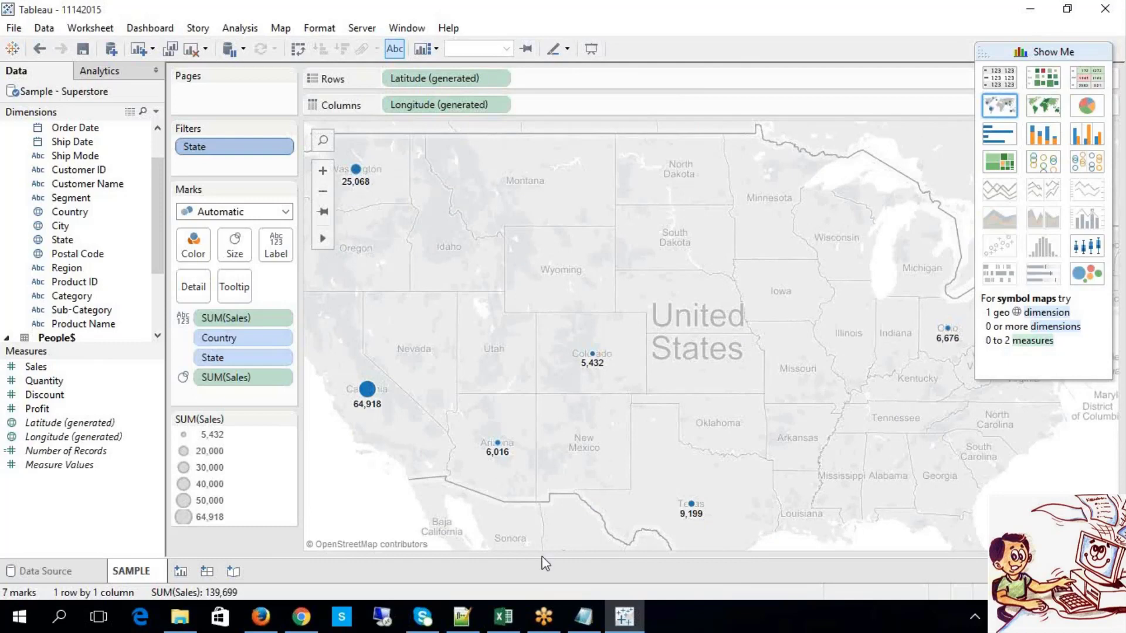
- Switch to the Excel notes and highlight the Symbol Map and Filled map entries under Working with Maps
left_click(504, 615)
left_click_drag(171, 296, 90, 293)
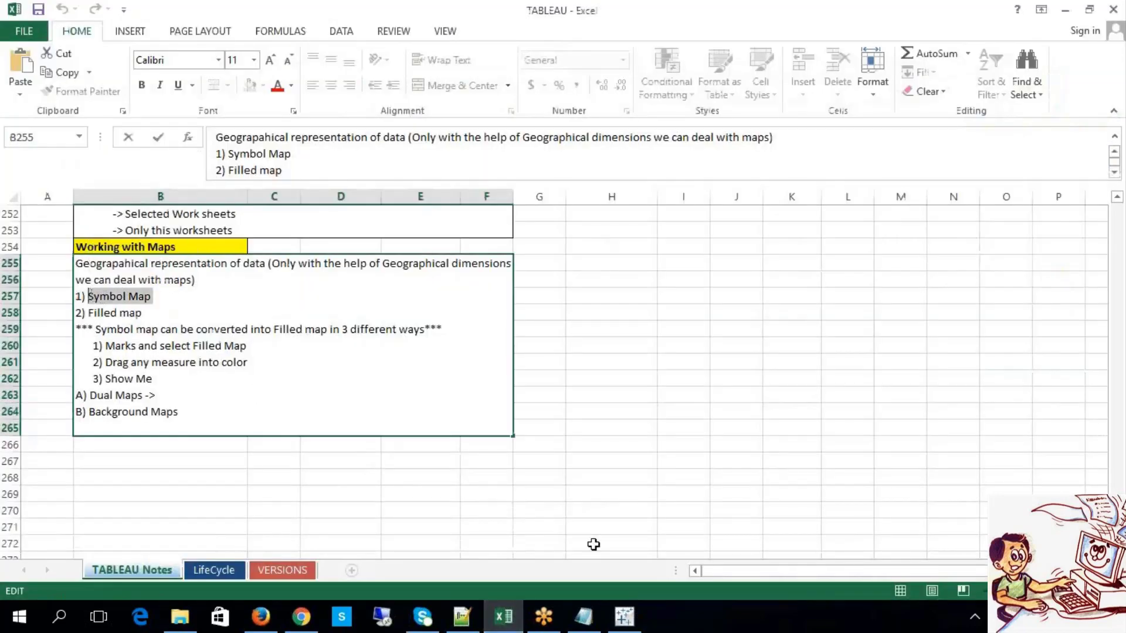
left_click(503, 620)
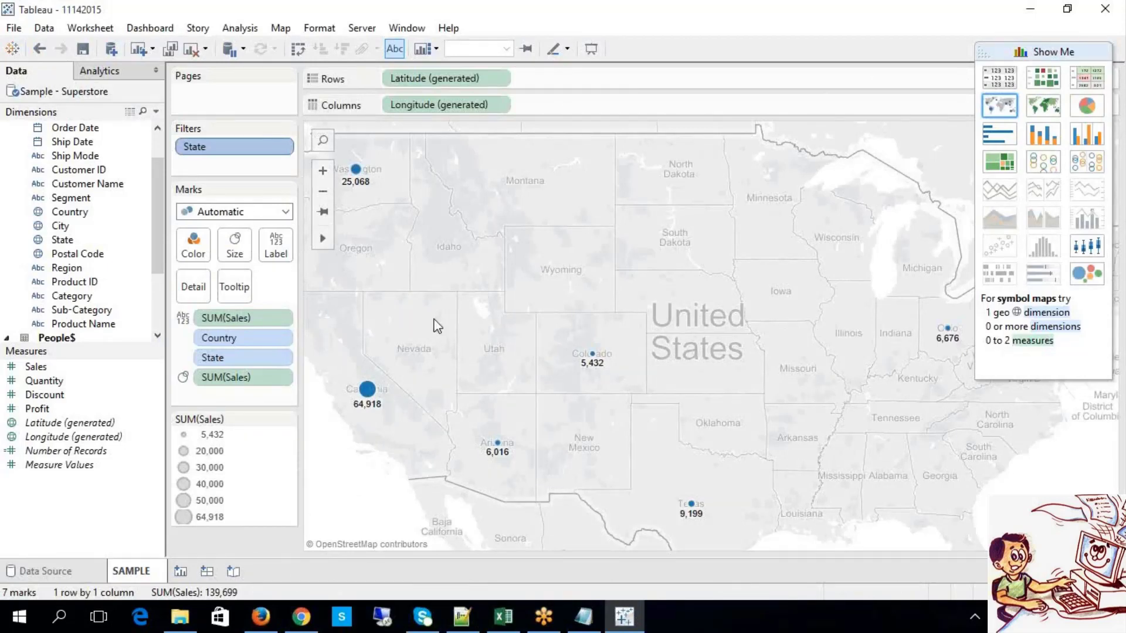
left_click(503, 622)
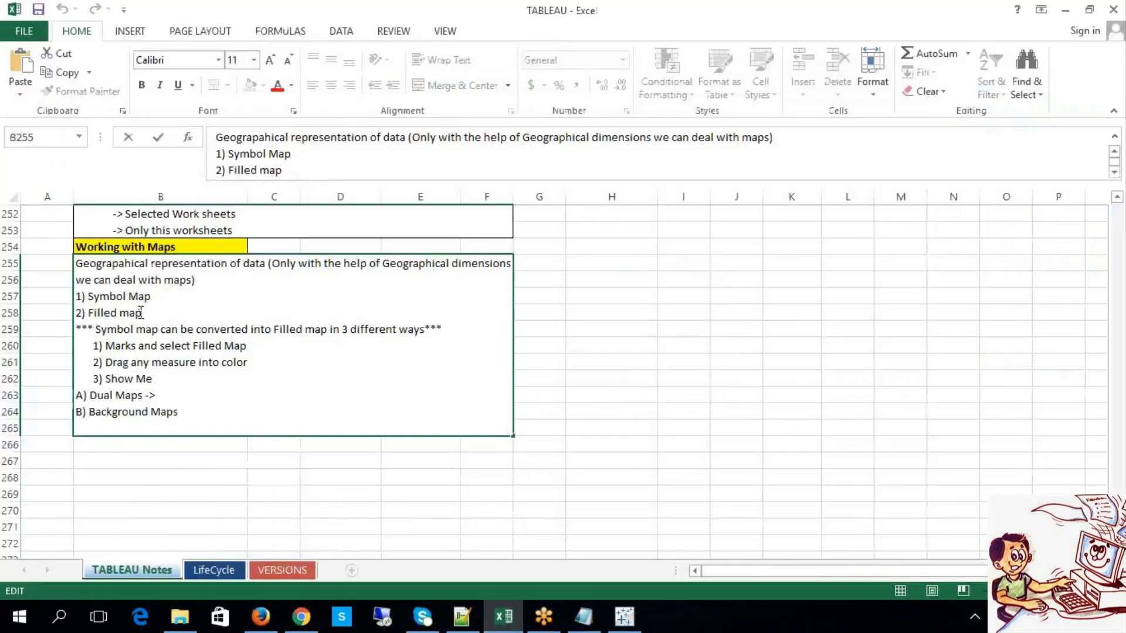
left_click_drag(143, 313, 91, 304)
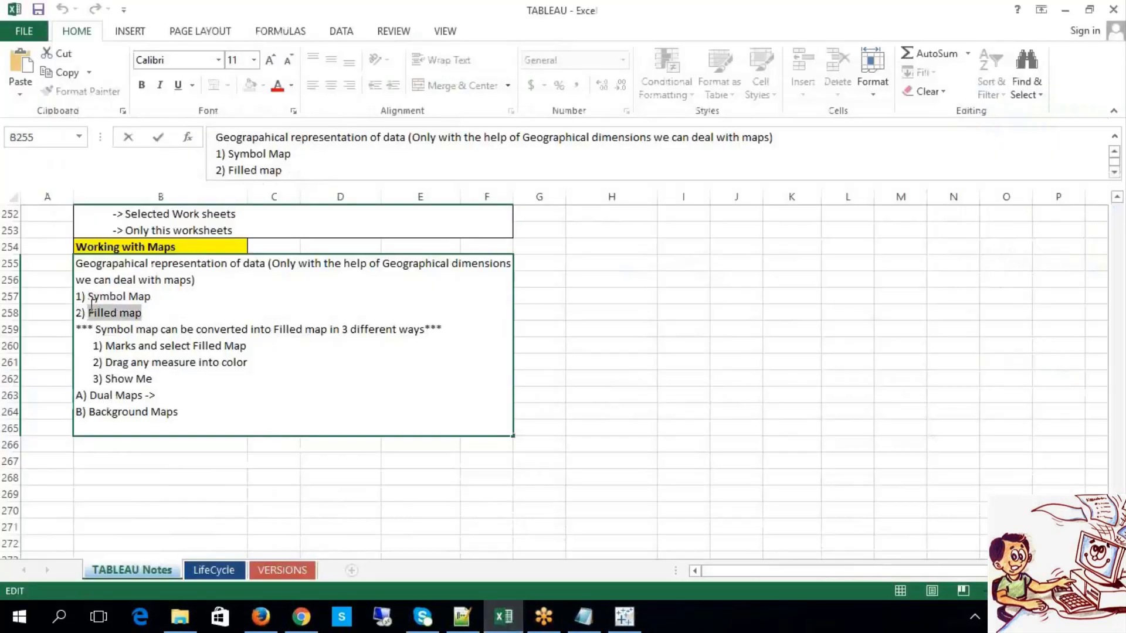
- Review the map's available mark types in Tableau, and highlight the Marks conversion method in the Excel notes
left_click(495, 627)
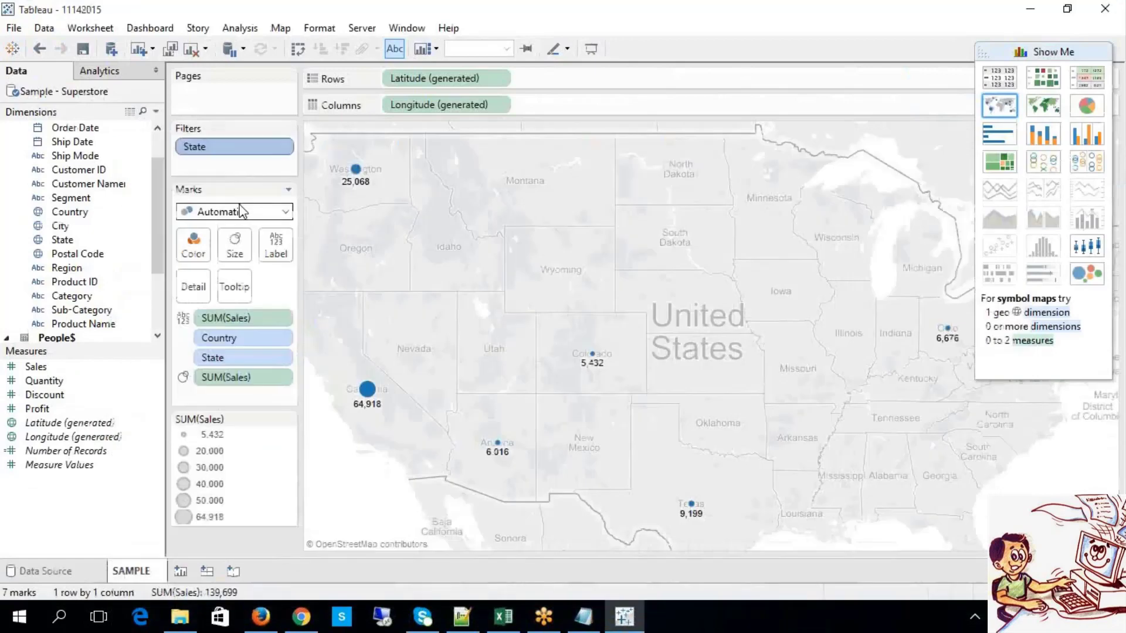
left_click(244, 213)
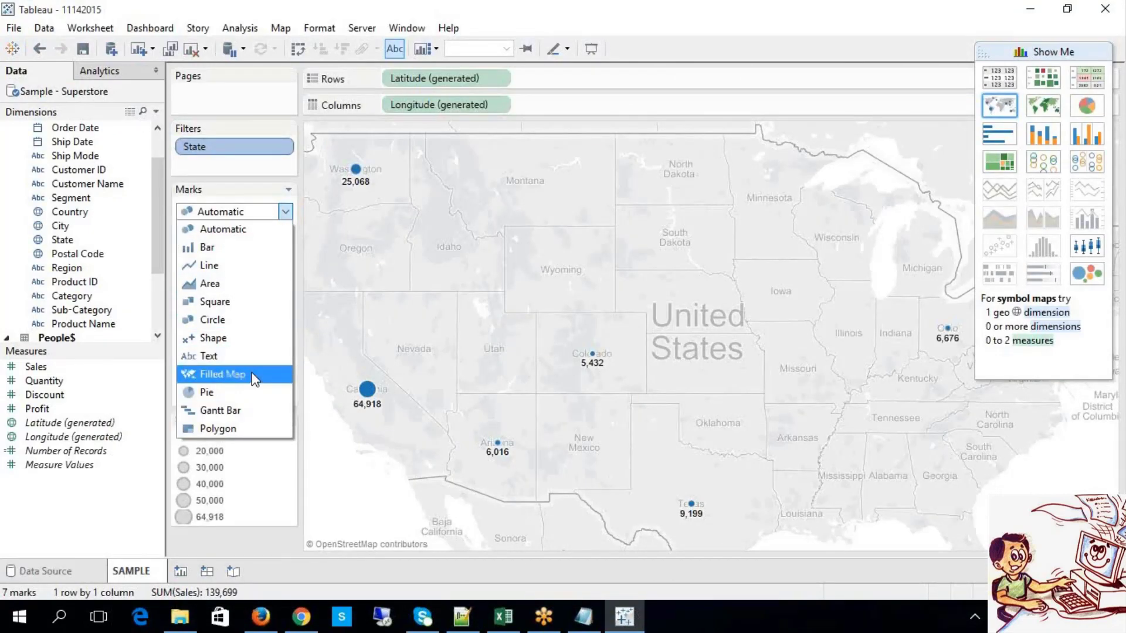
left_click(285, 146)
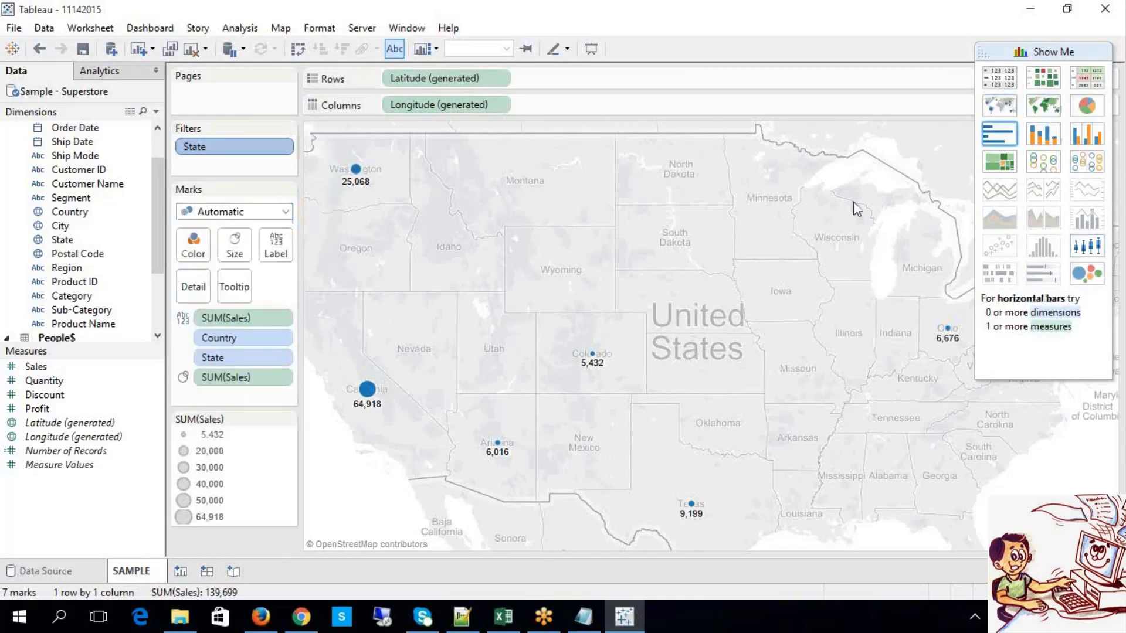
left_click(502, 629)
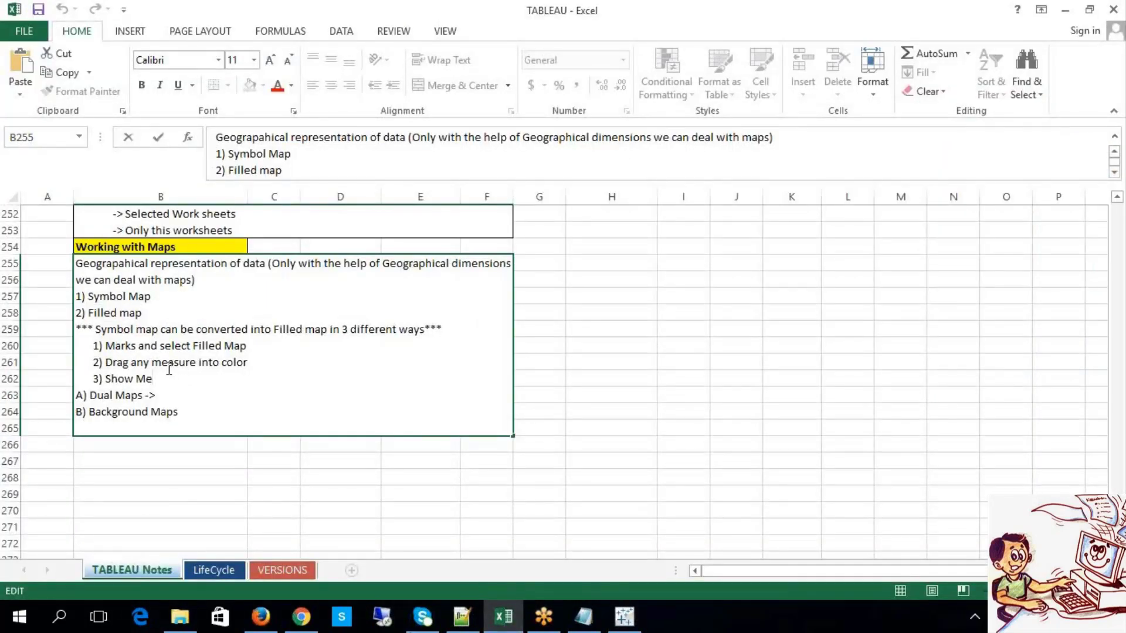
left_click_drag(106, 346, 139, 346)
- Switch back to Tableau and change the symbol map's mark type to Filled Map
left_click(625, 616)
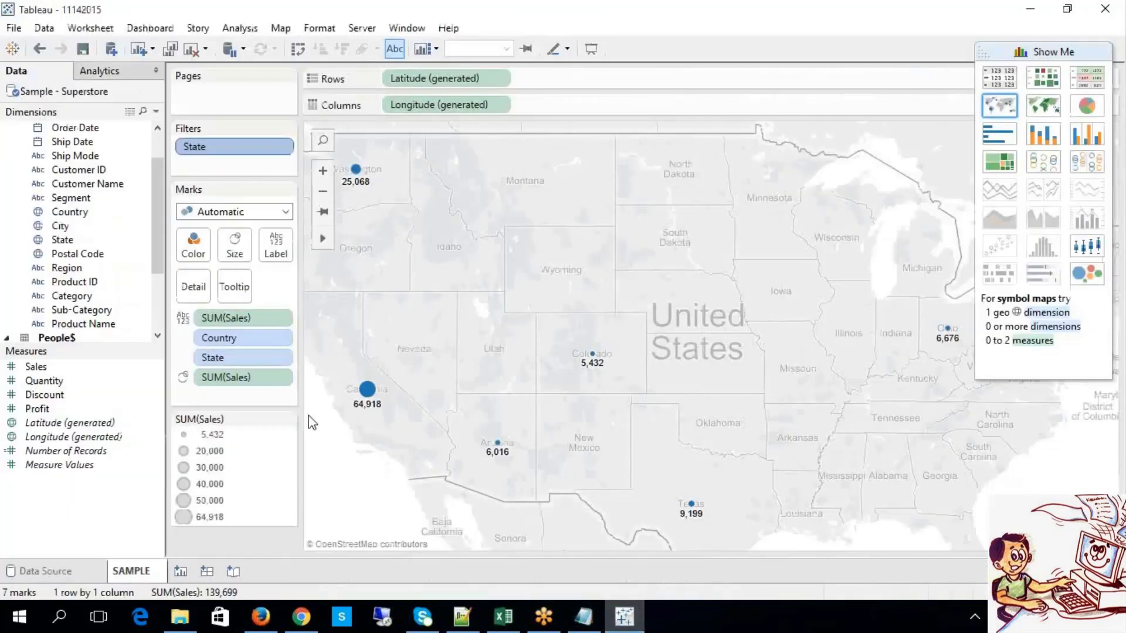
left_click(252, 216)
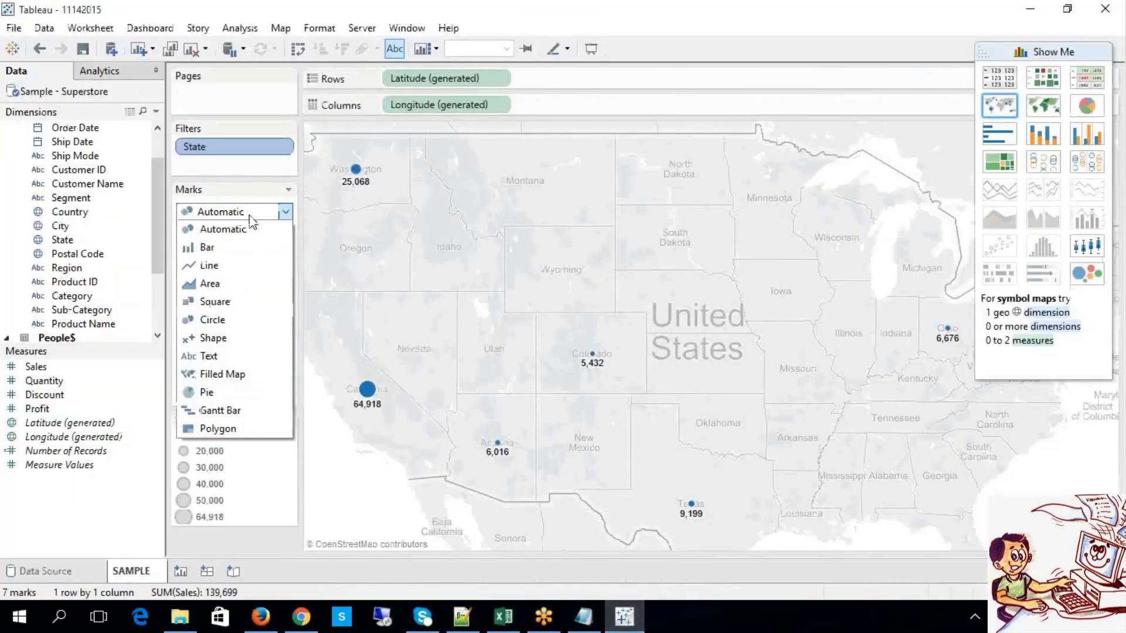
left_click(668, 29)
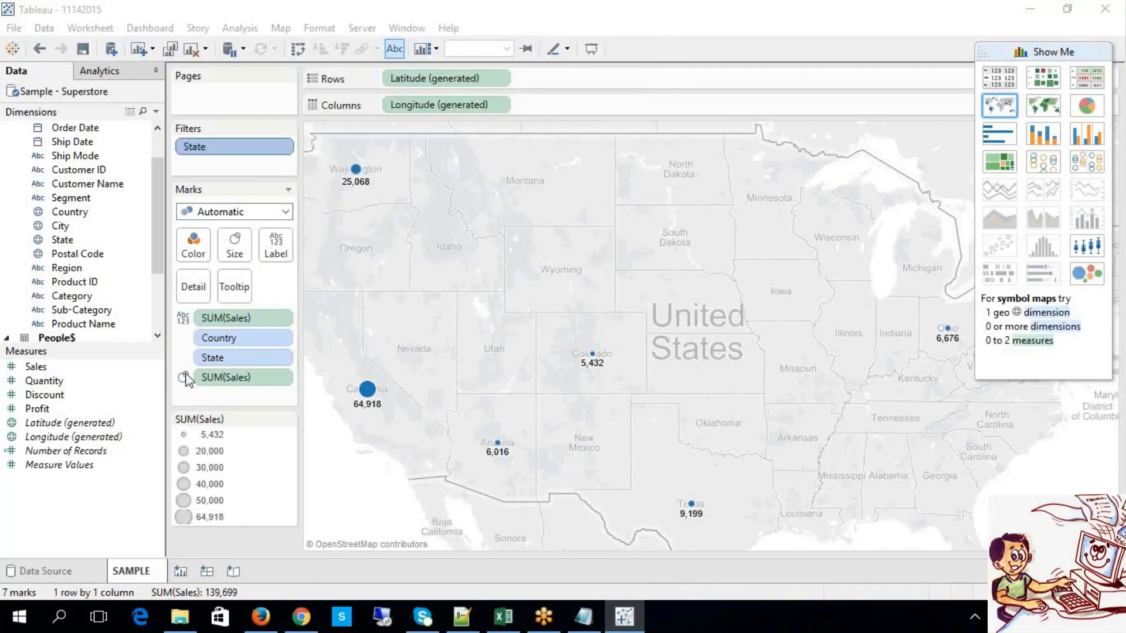
left_click(285, 212)
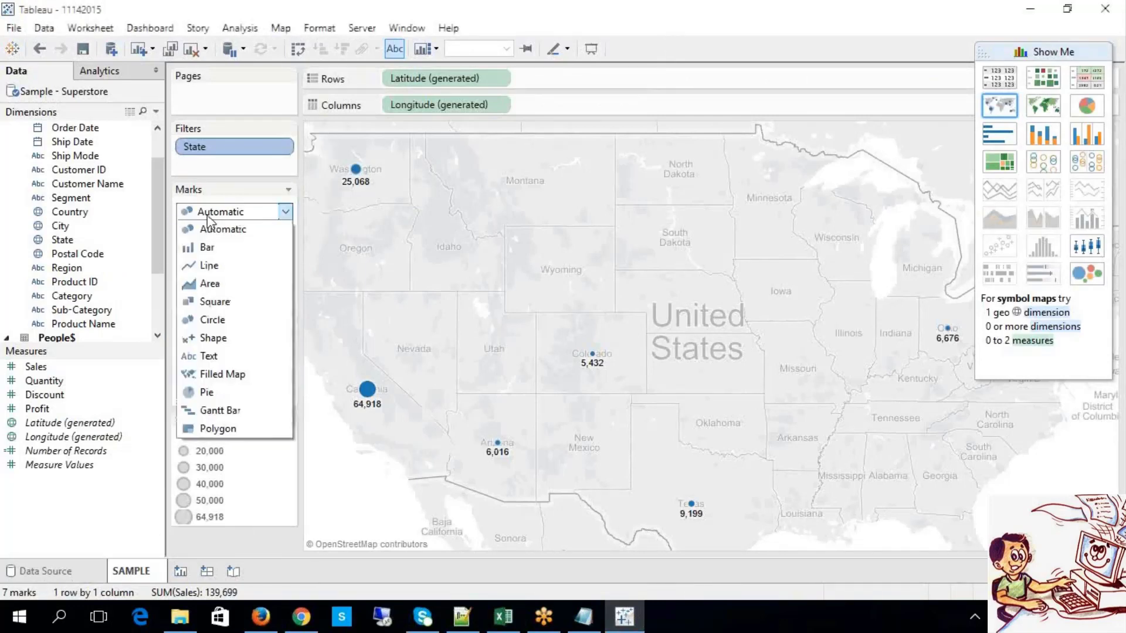
left_click(252, 378)
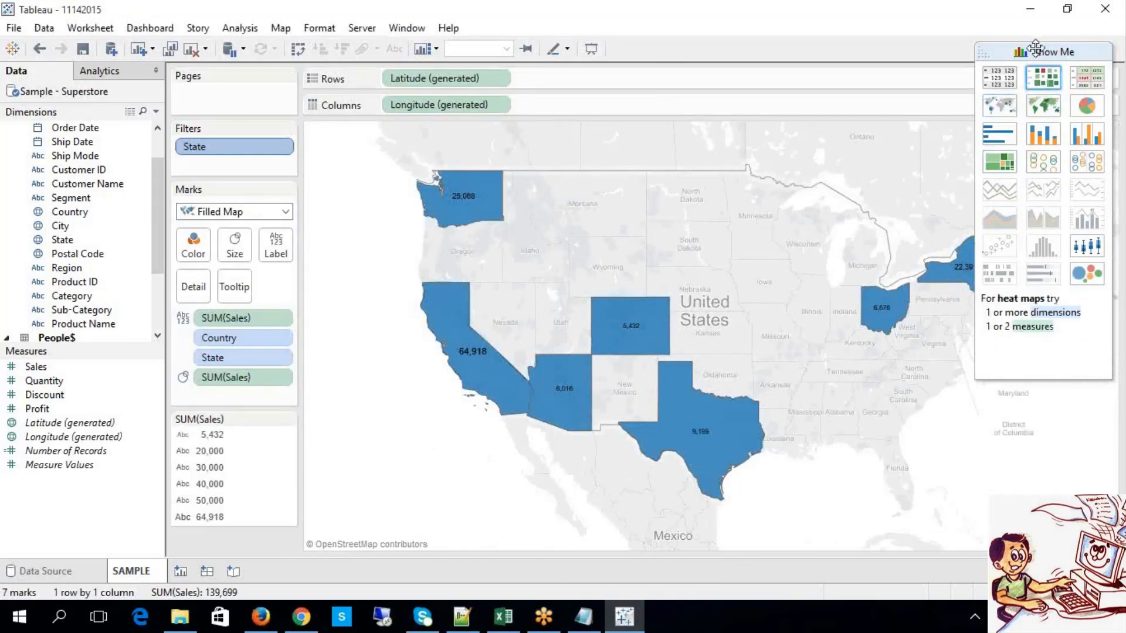
- Reset the mark type to Automatic and convert the symbol map to a filled map with Show Me
left_click(269, 216)
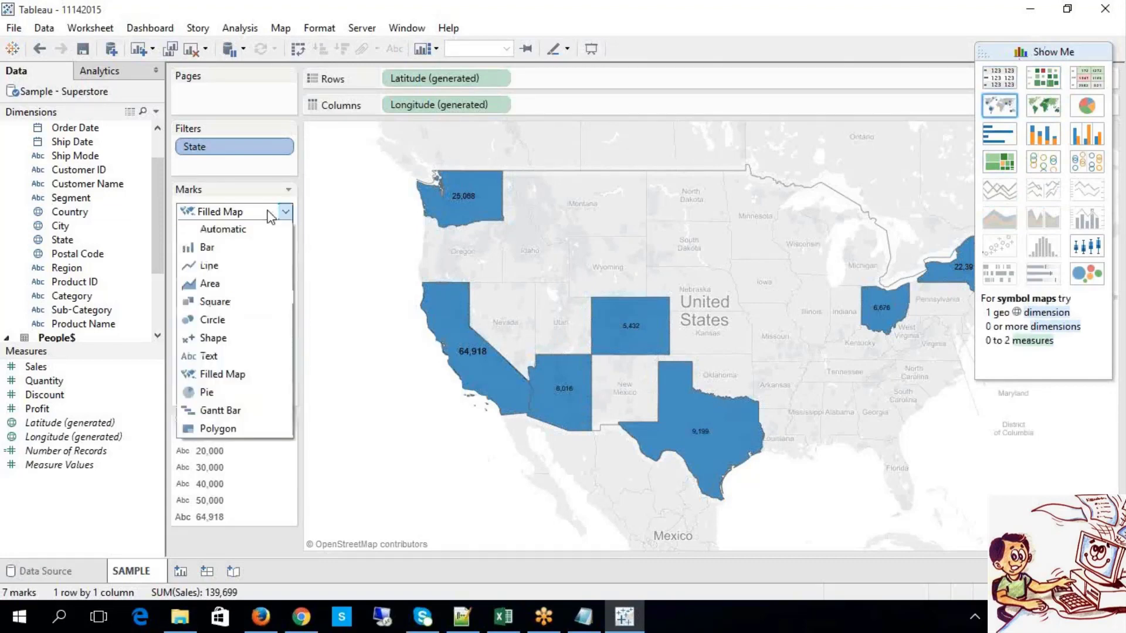
left_click(264, 229)
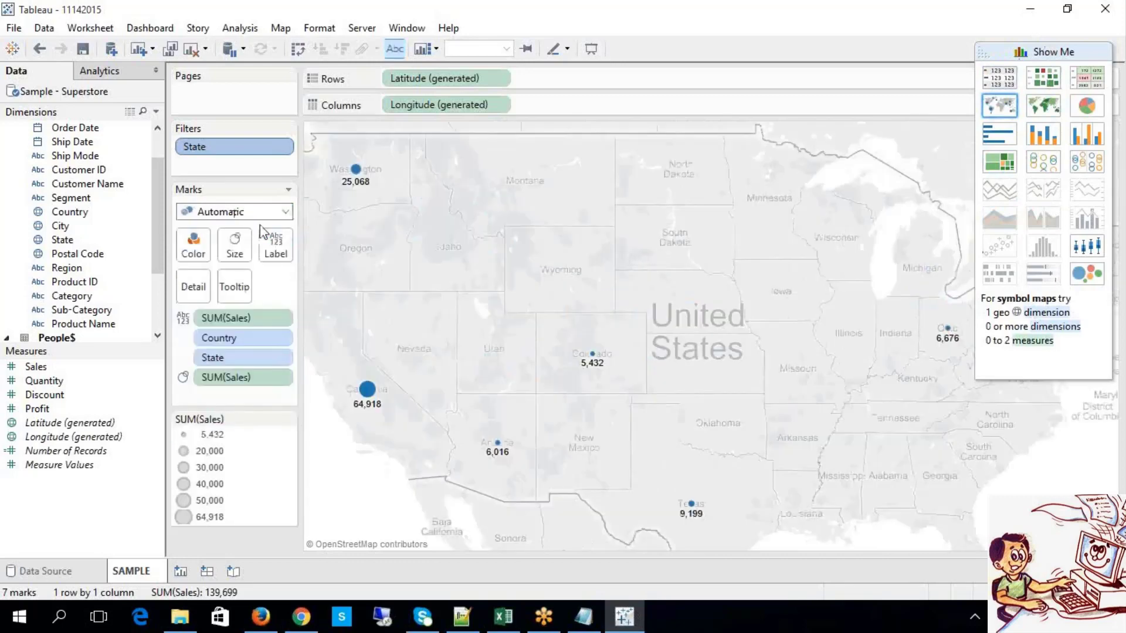
left_click(1037, 115)
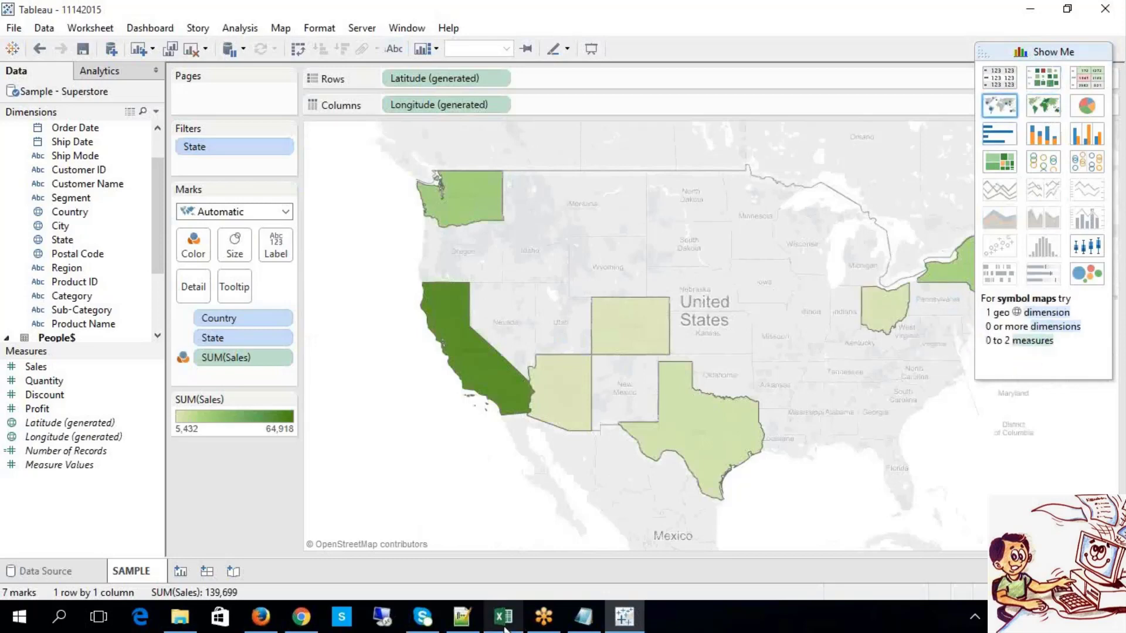
- Review the filled map conversion methods in the Excel notes, highlighting "Drag any measure into color"
left_click(516, 623)
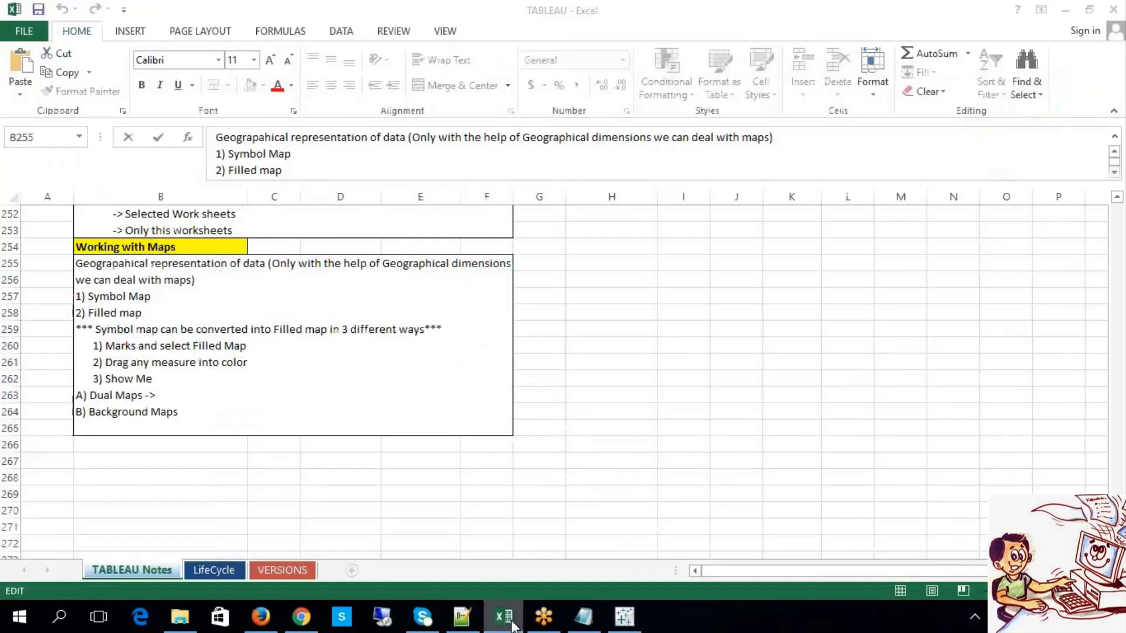
left_click(504, 615)
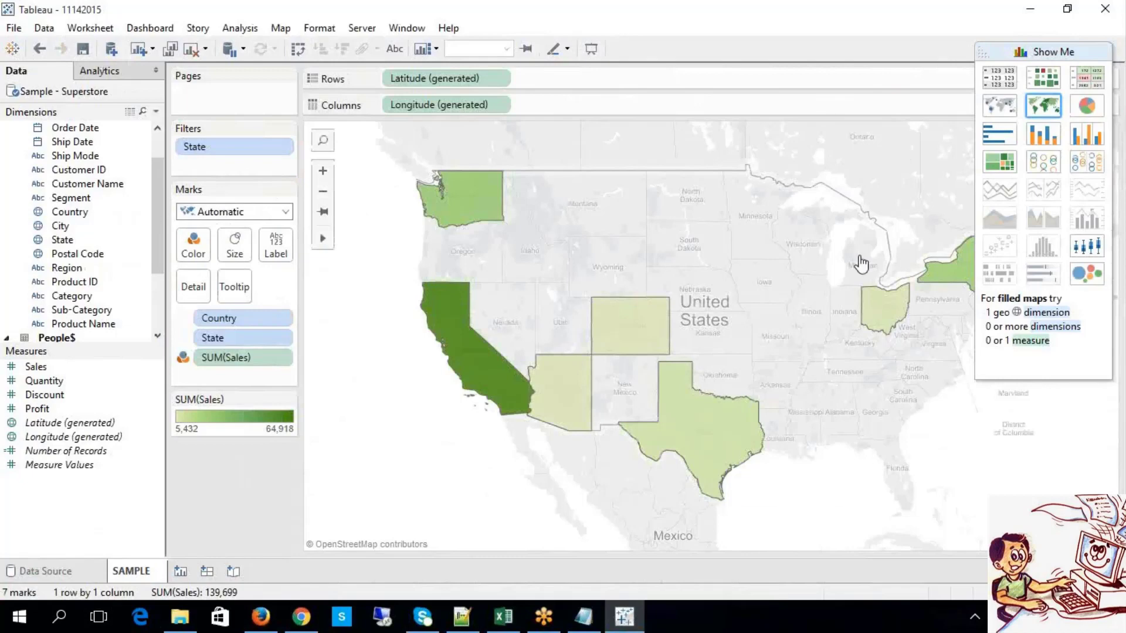
left_click(503, 620)
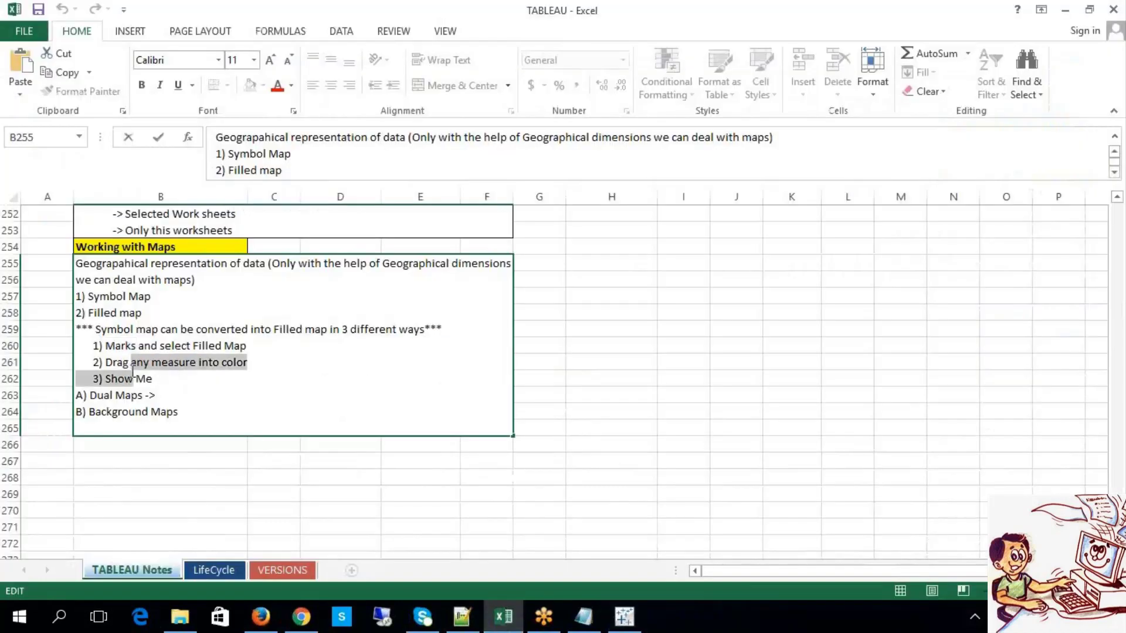
left_click_drag(107, 367, 245, 380)
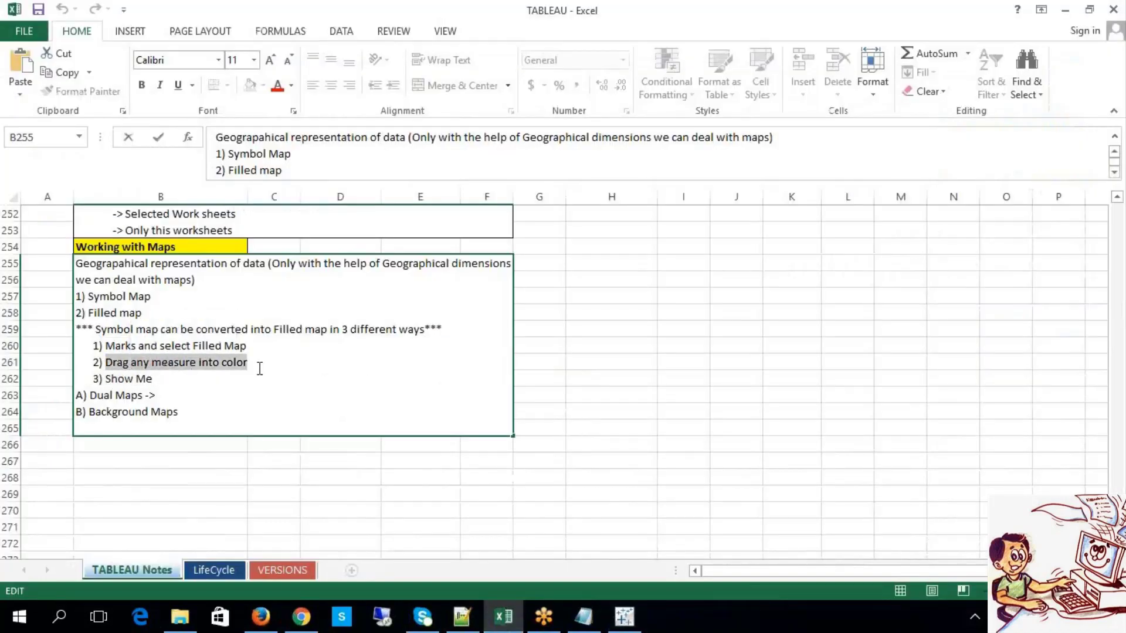
left_click(508, 531)
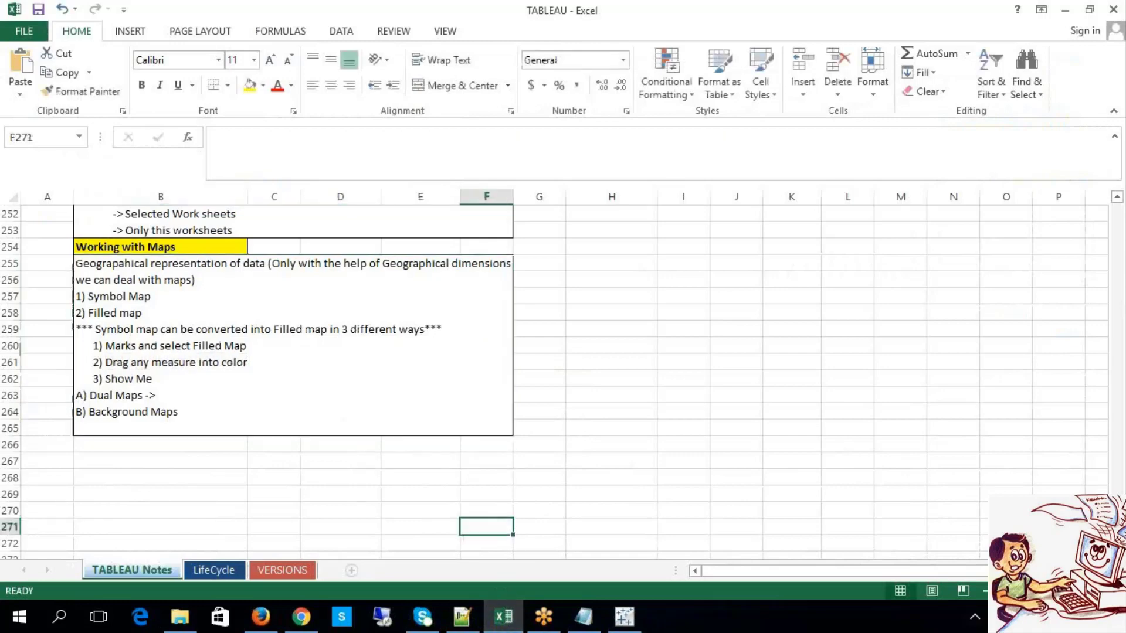
- Go back to Tableau and use Show Me to turn the view into a symbol map and back into a filled map
left_click(624, 616)
left_click(997, 107)
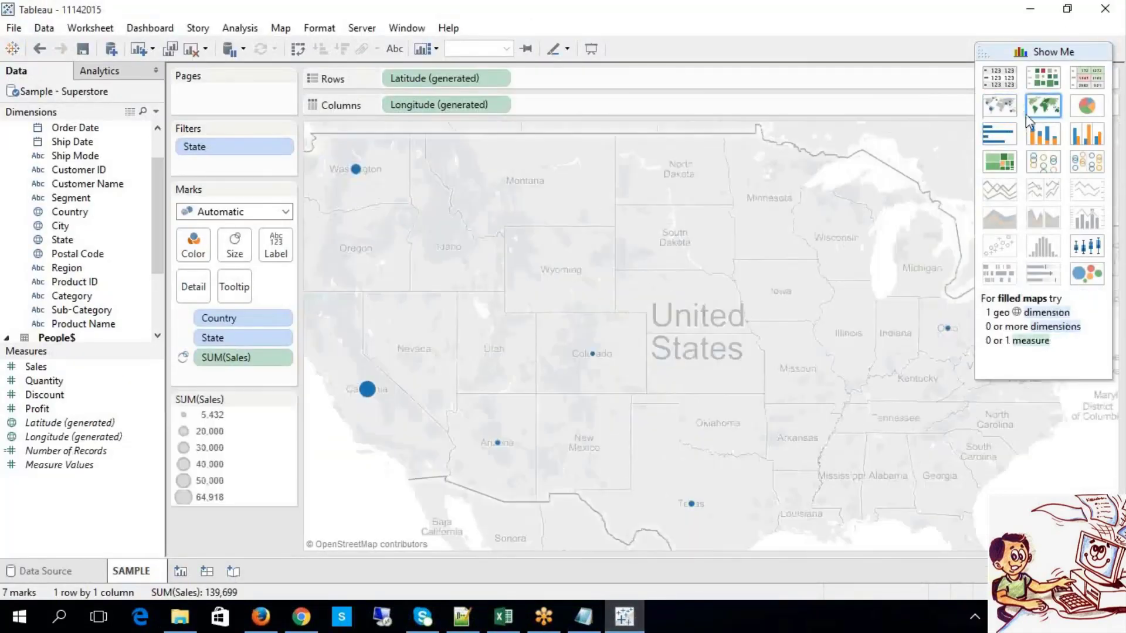
left_click(1049, 111)
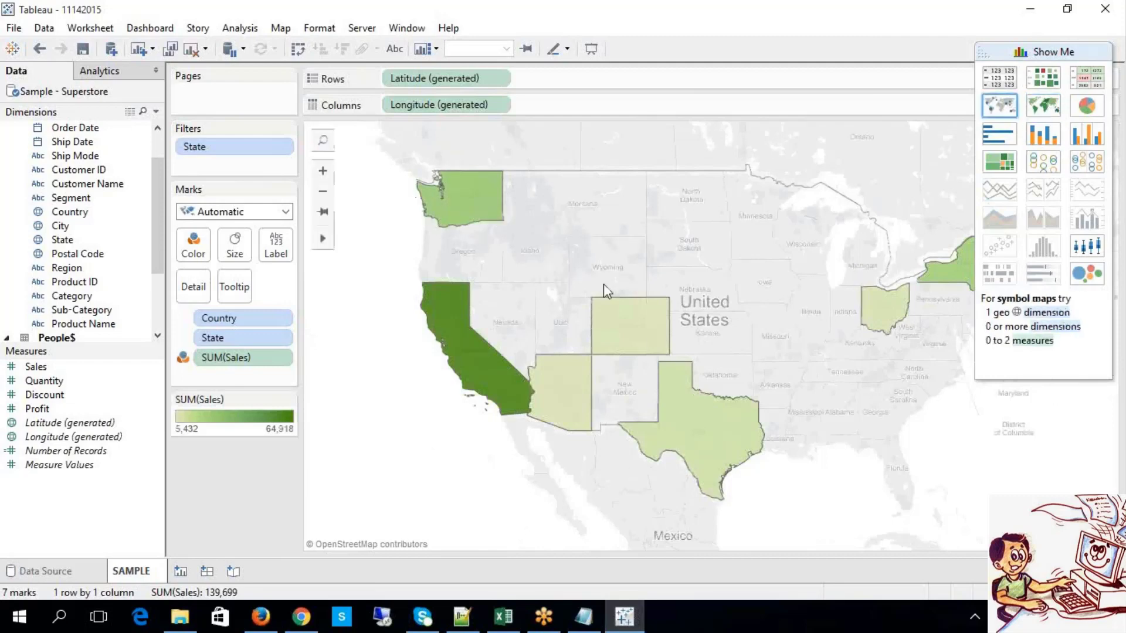
- Inspect individual states on the filled map, including Arizona, California and Texas
left_click(564, 400)
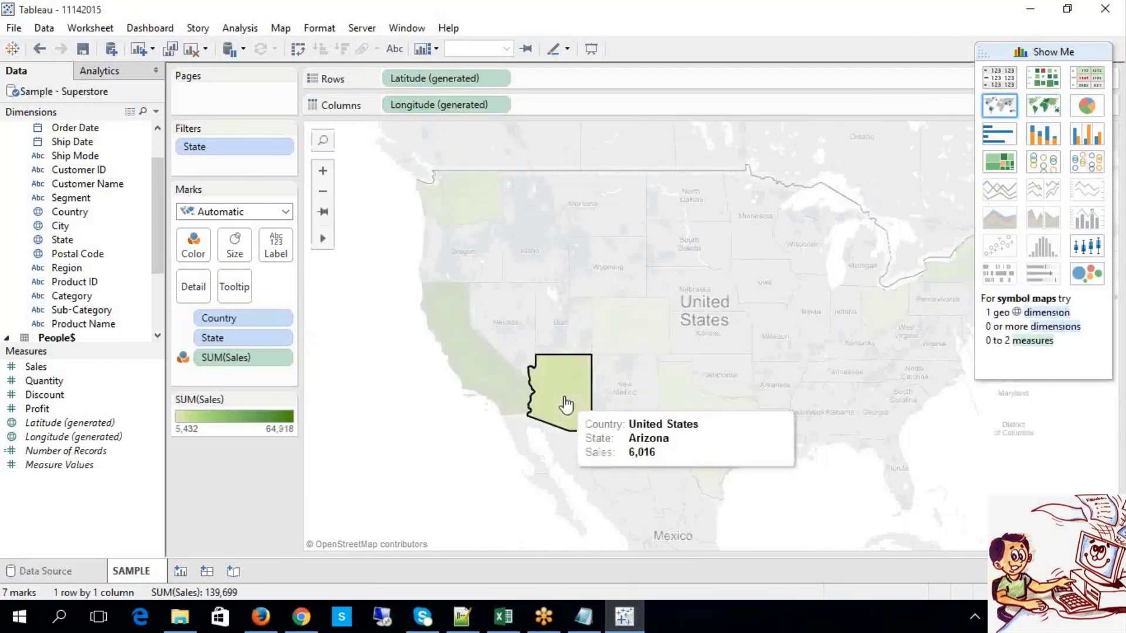
left_click(631, 355)
left_click(488, 367)
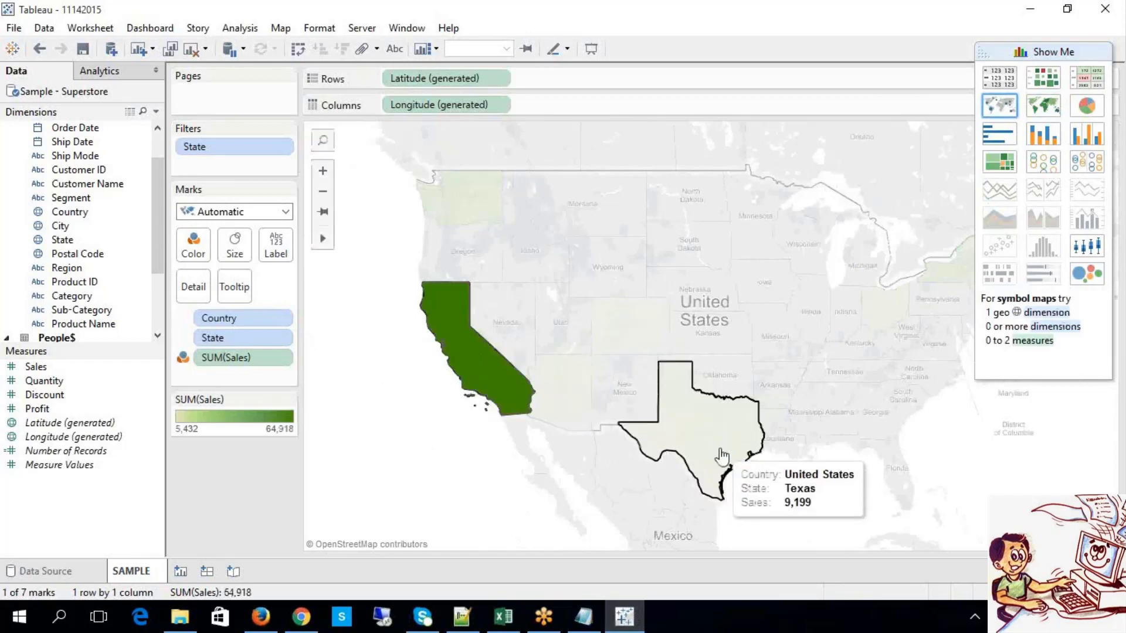
left_click(722, 456)
- Clear the state selection and label each state on the filled map with the sum of Sales
left_click(855, 264)
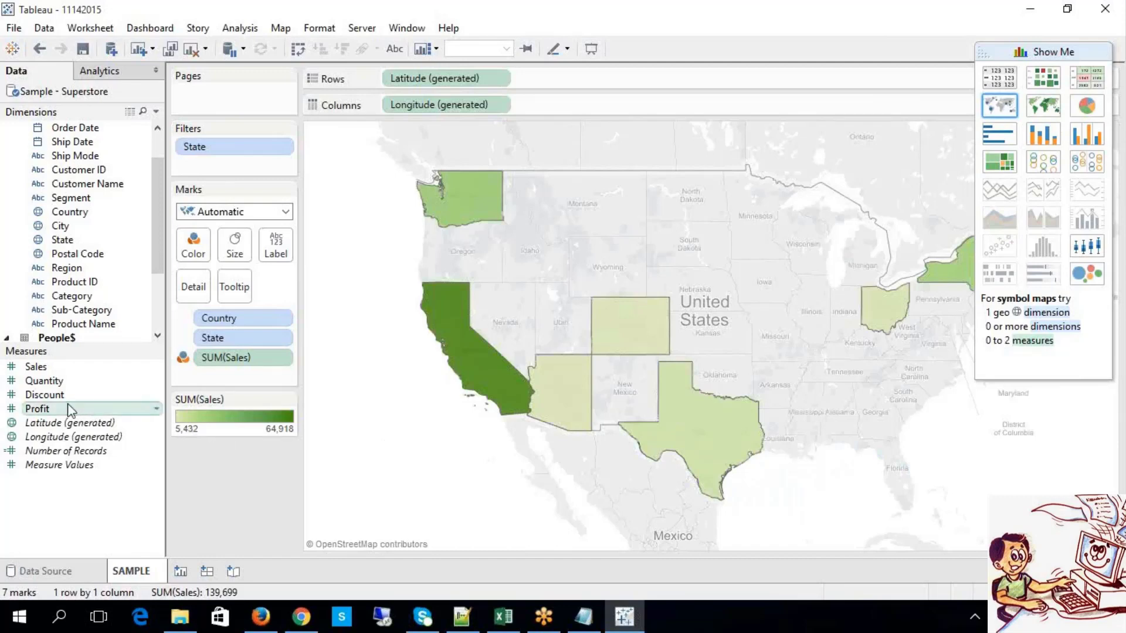
left_click_drag(36, 366, 280, 267)
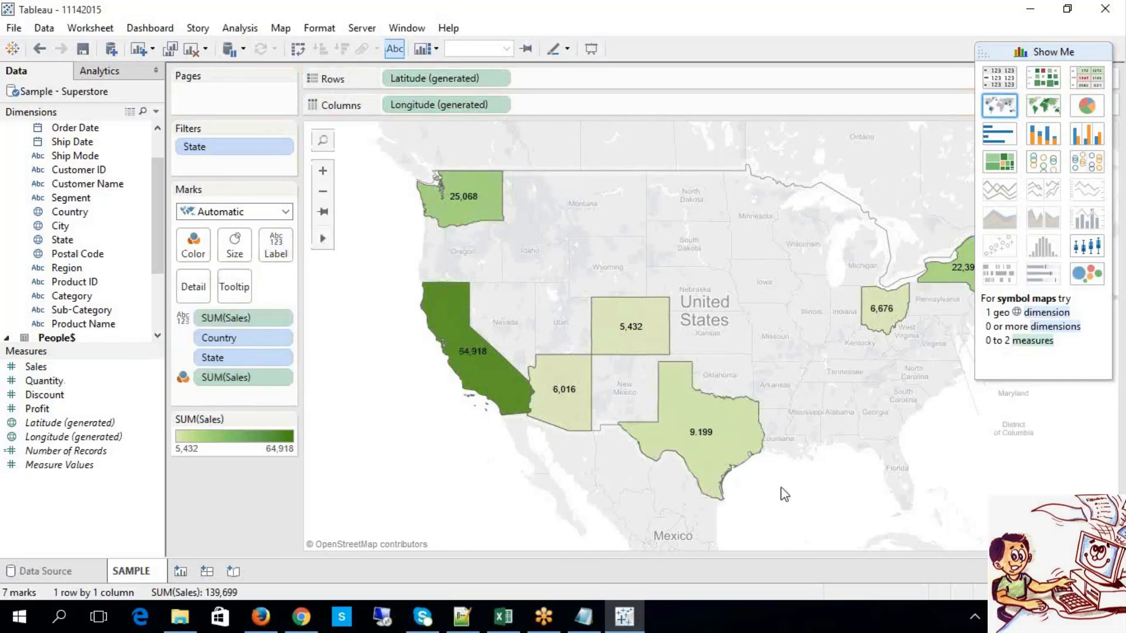
- Change the map's mark type to Pie and inspect the California mark
left_click(254, 215)
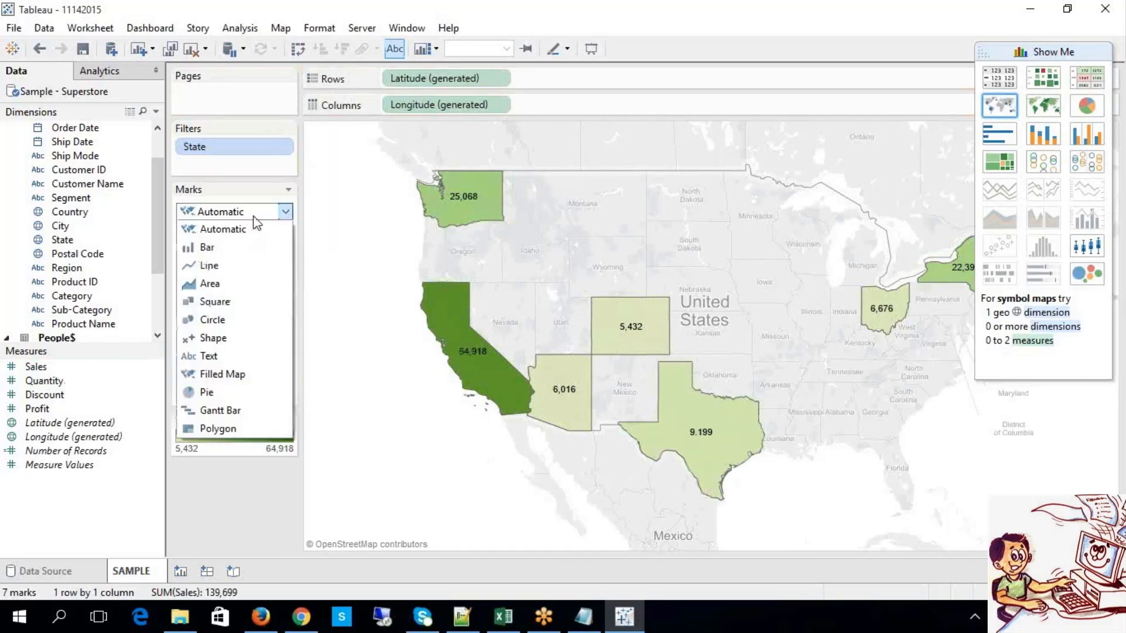
left_click(214, 387)
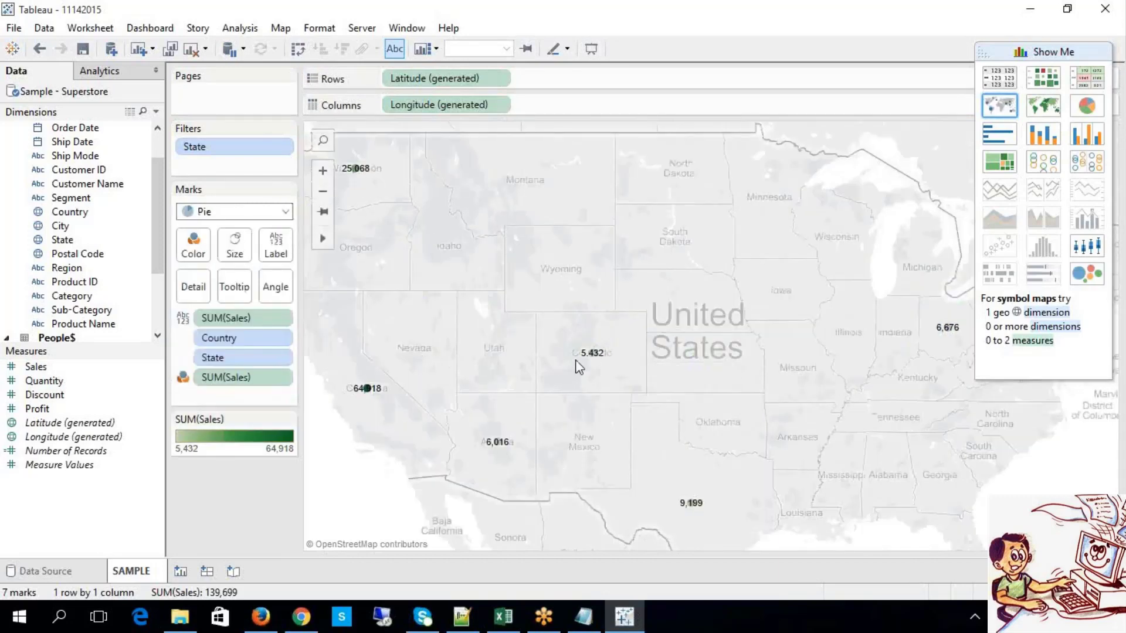
left_click(368, 387)
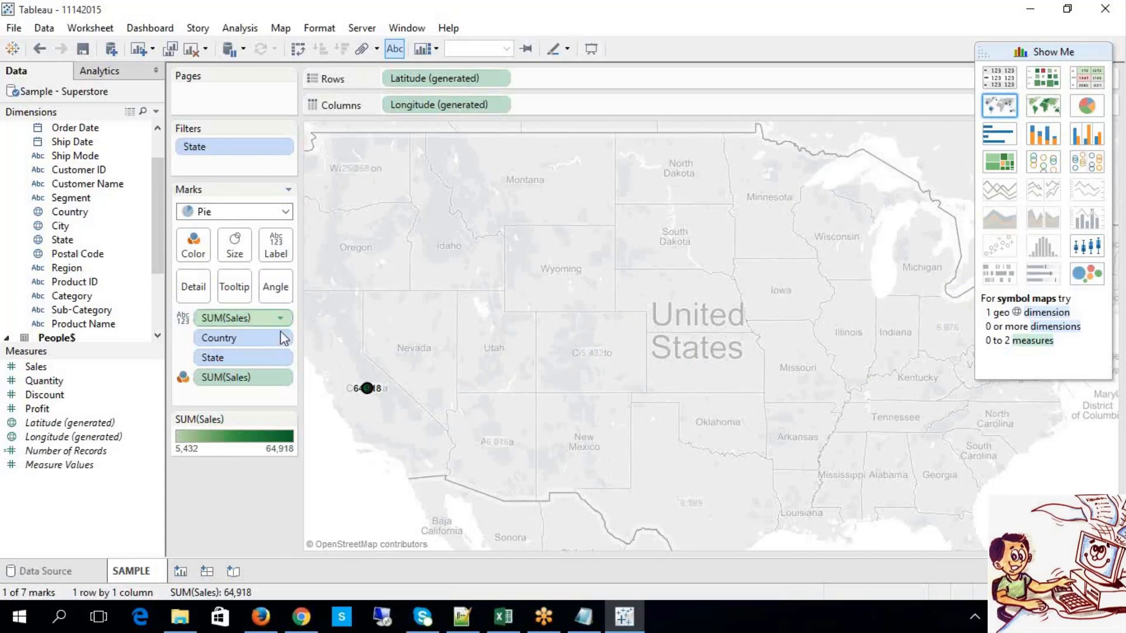
mouse_move(378, 384)
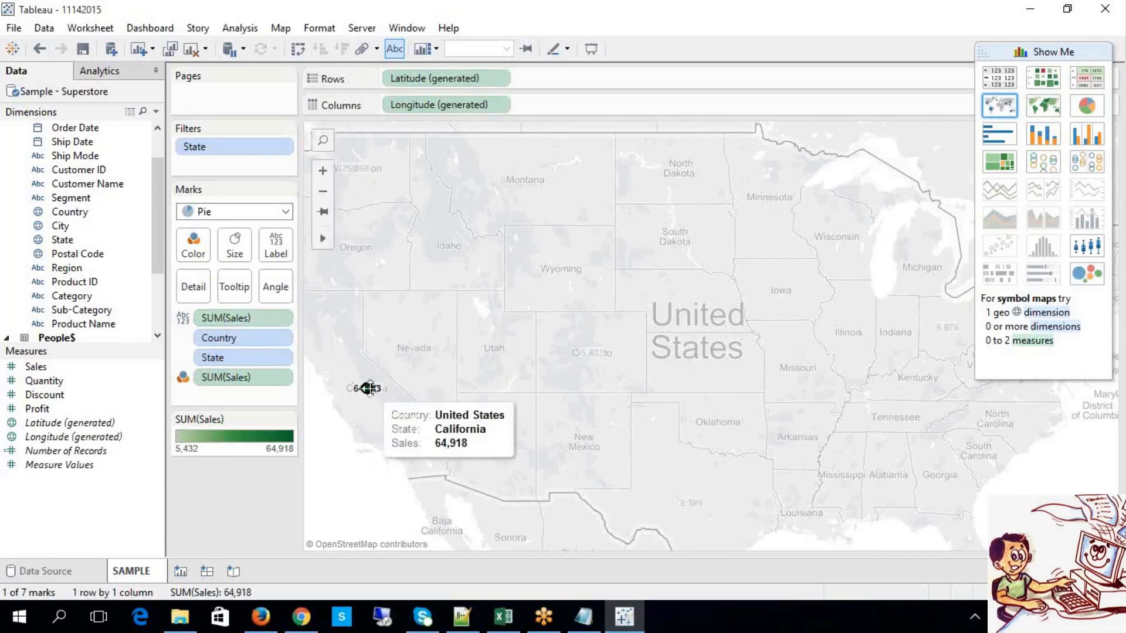
- Set the mark type to Filled Map, clear the California selection, and look over the mark type choices again
left_click(234, 214)
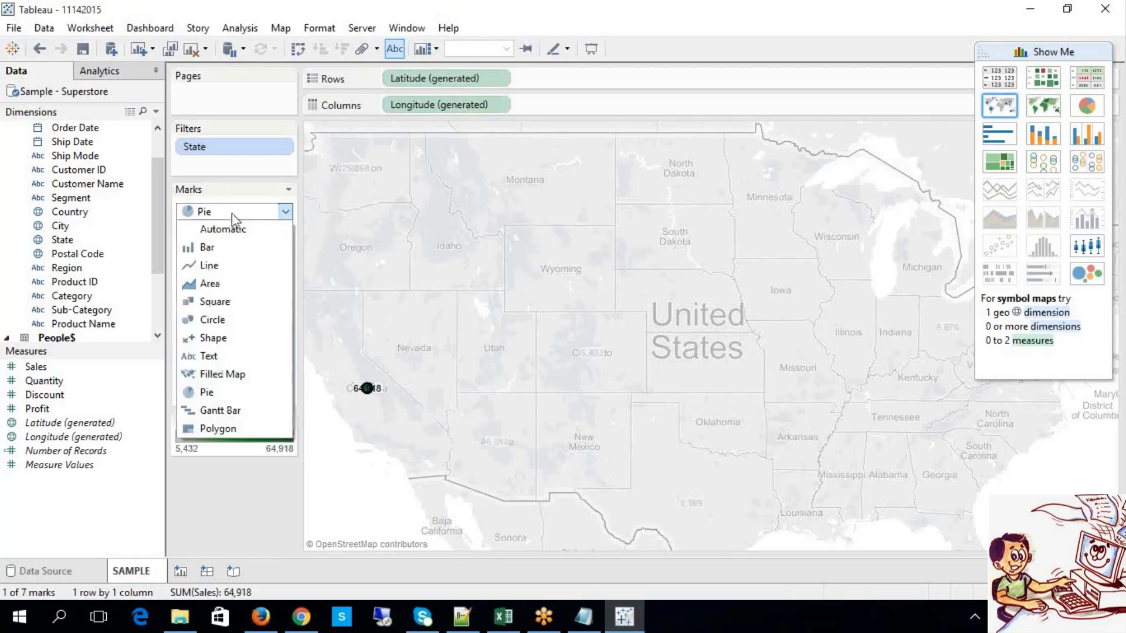
left_click(234, 378)
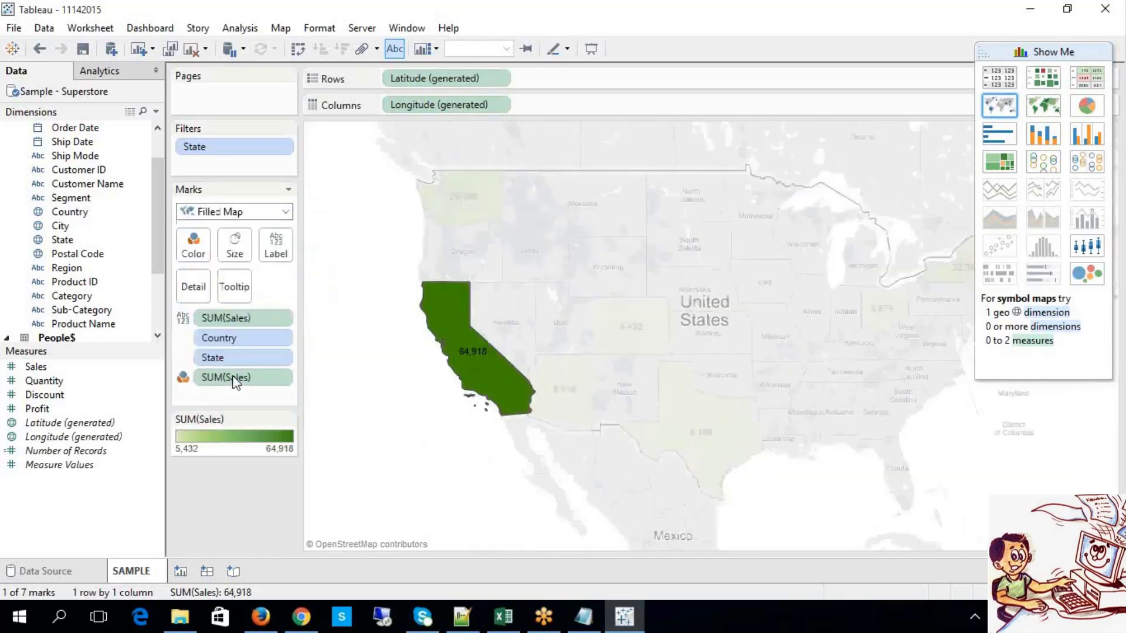
left_click(350, 407)
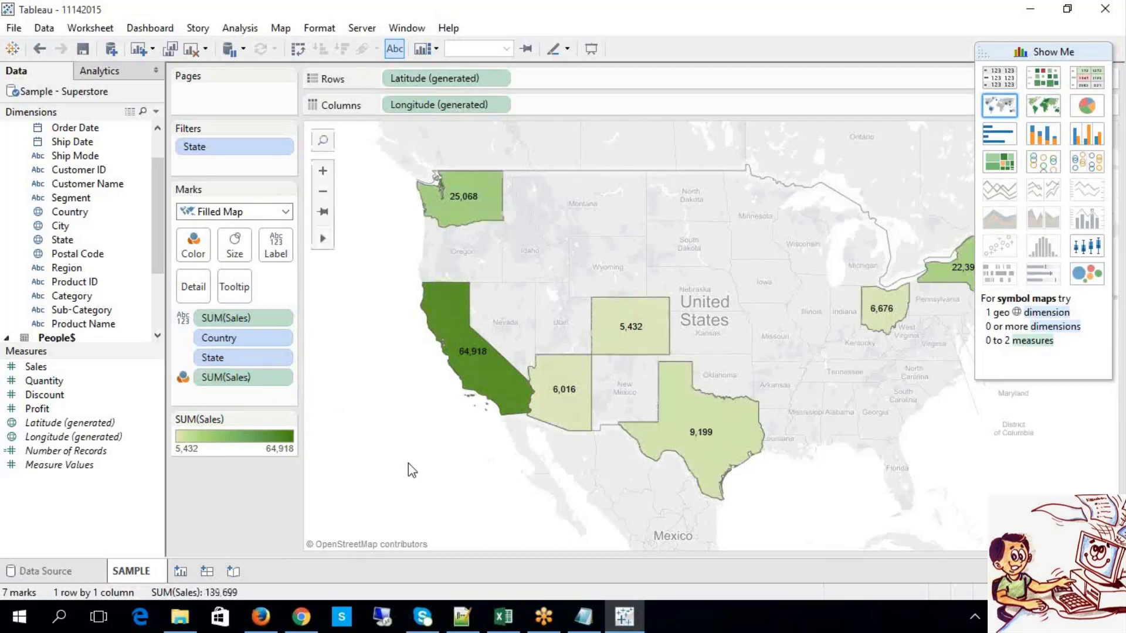
left_click(247, 212)
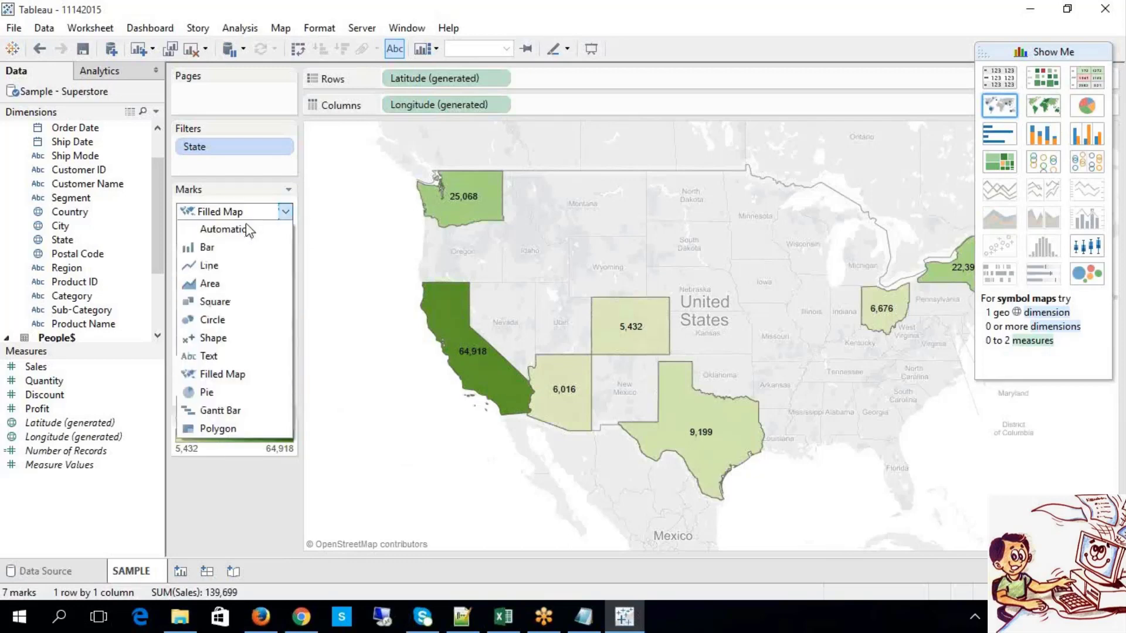
left_click(428, 432)
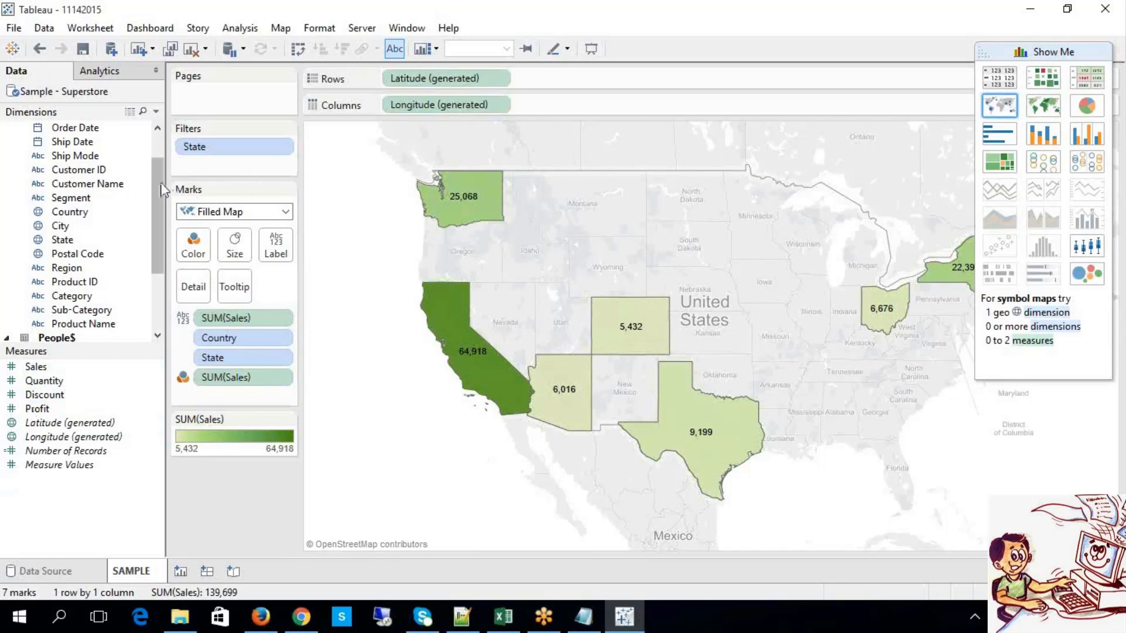
- Split the filled map by year of Order Date in Columns and switch to the Excel notes
scroll(163, 176, "up", 1)
mouse_move(88, 169)
left_mouse_down()
mouse_move(82, 183)
mouse_move(570, 114)
left_mouse_up()
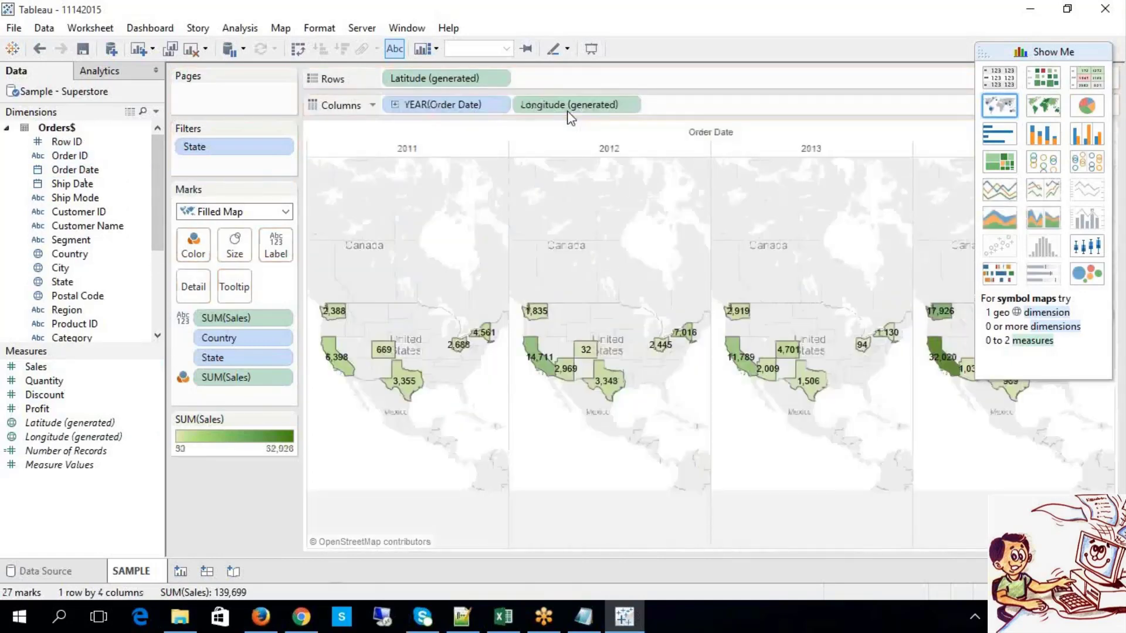
left_click(1076, 52)
left_click(1076, 52)
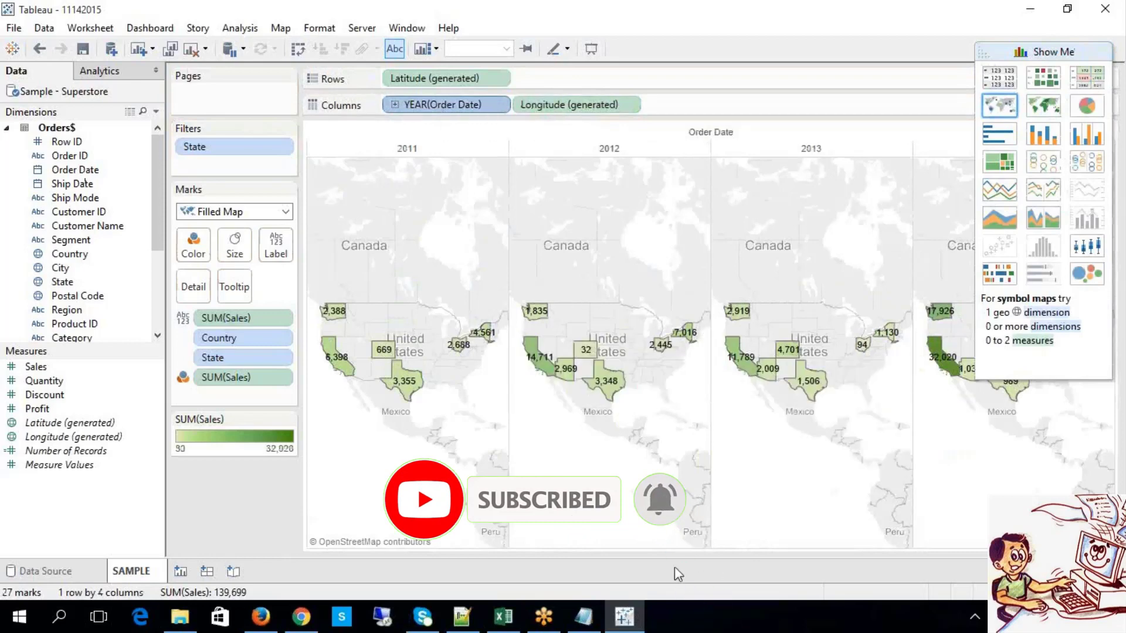
left_click(503, 616)
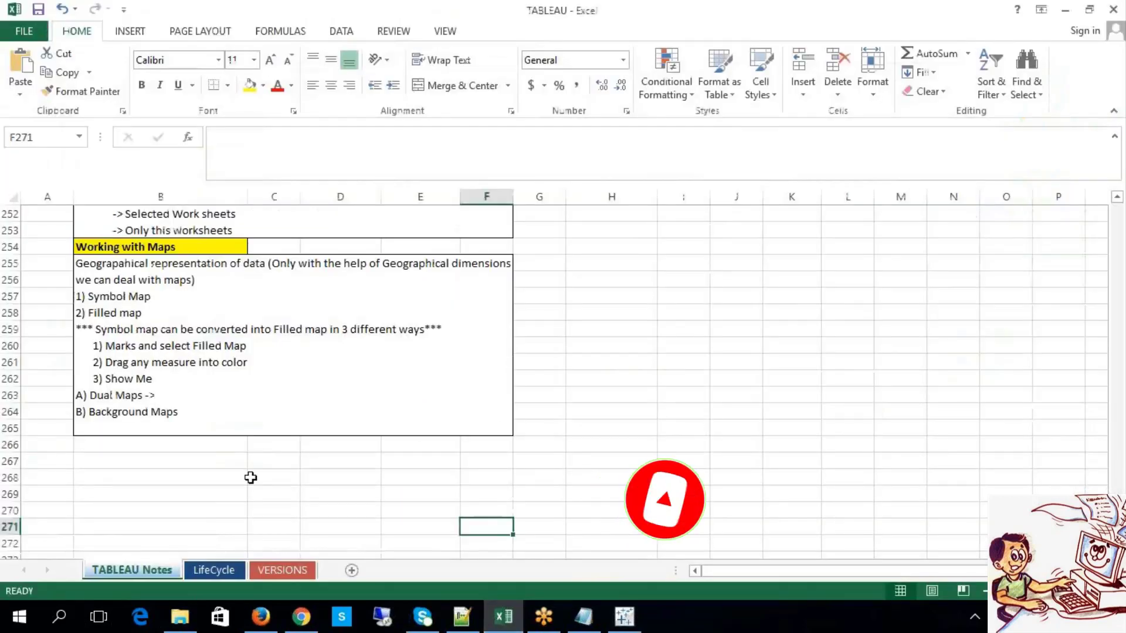
- Highlight the Dual Maps entry in the Working with Maps notes and leave the cell without changing the text
double_click(144, 394)
left_click_drag(143, 395, 92, 393)
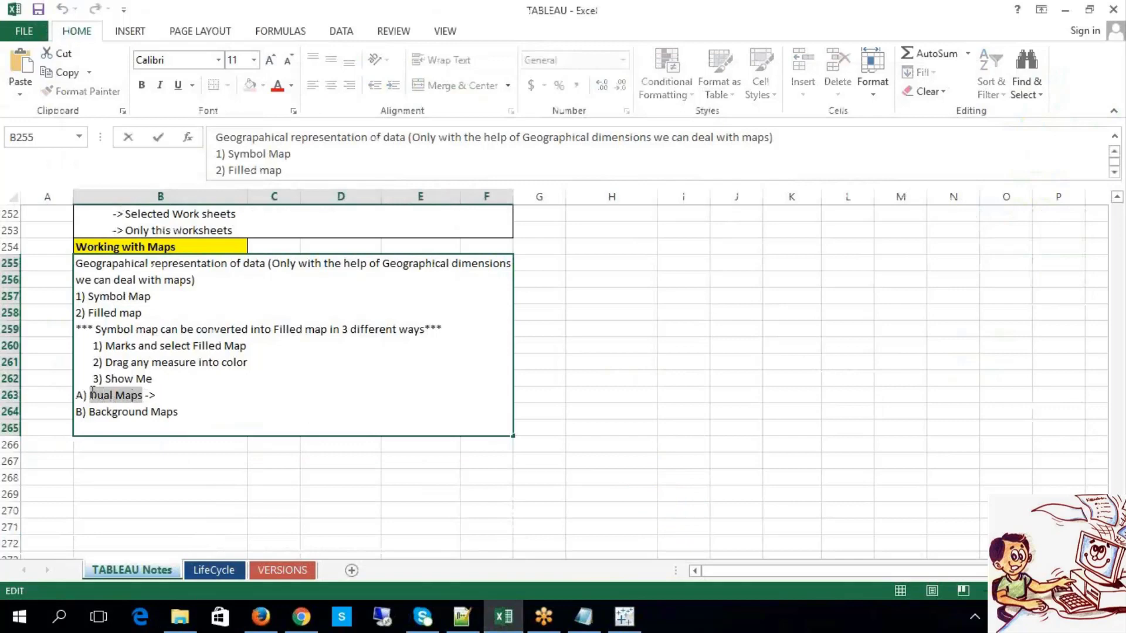
left_click(143, 460)
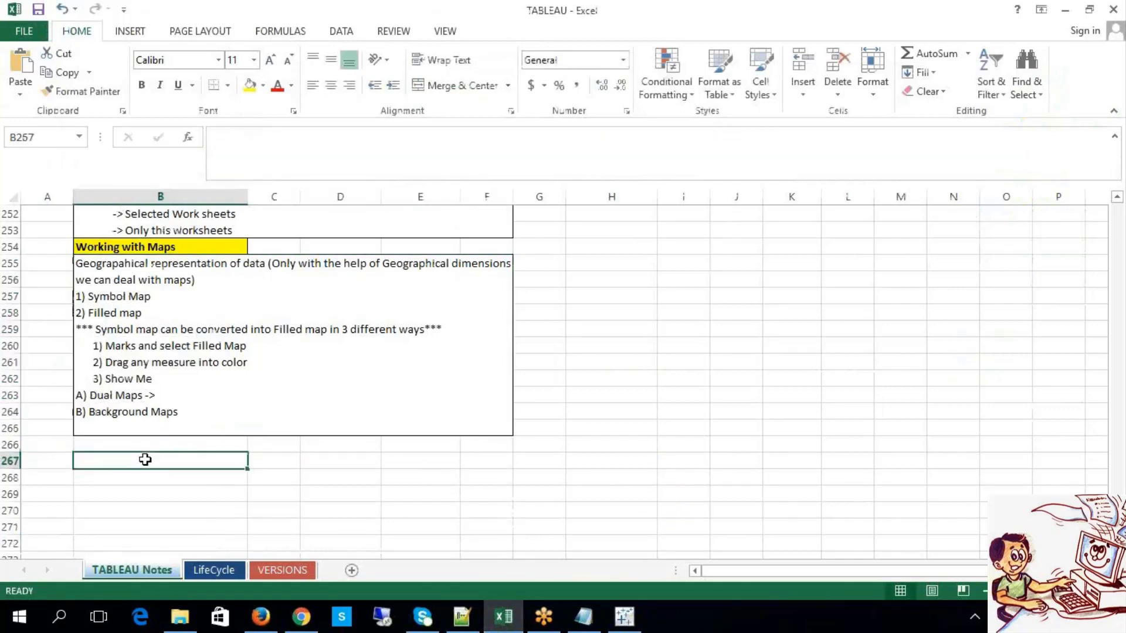
double_click(160, 399)
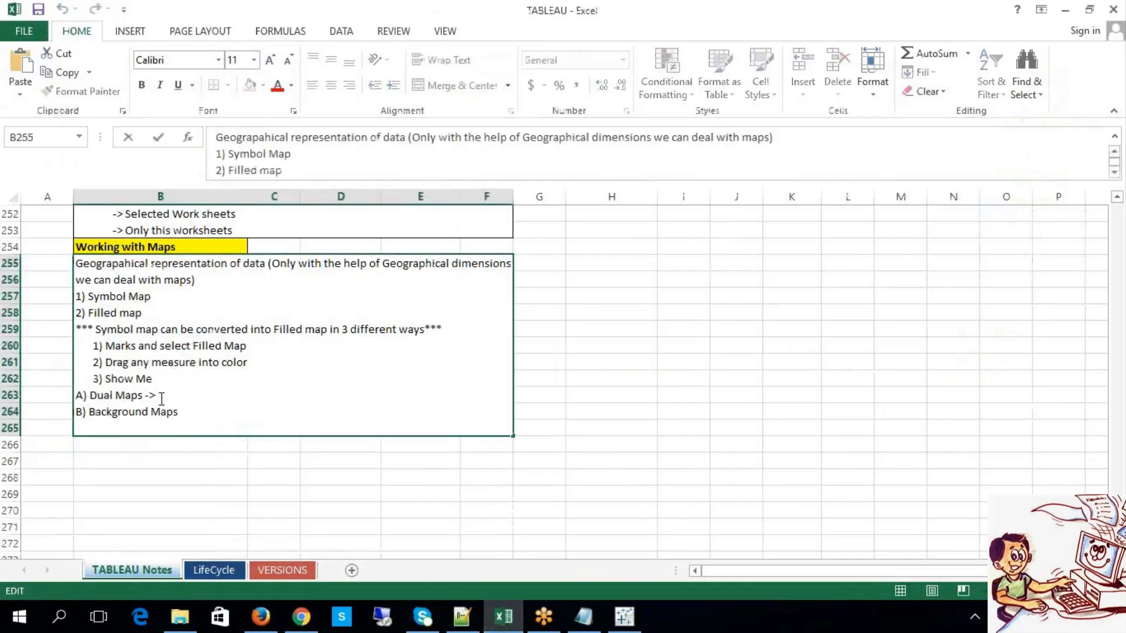
left_click(463, 502)
- Switch to Tableau and remove the year of Order Date from Columns
left_click(624, 615)
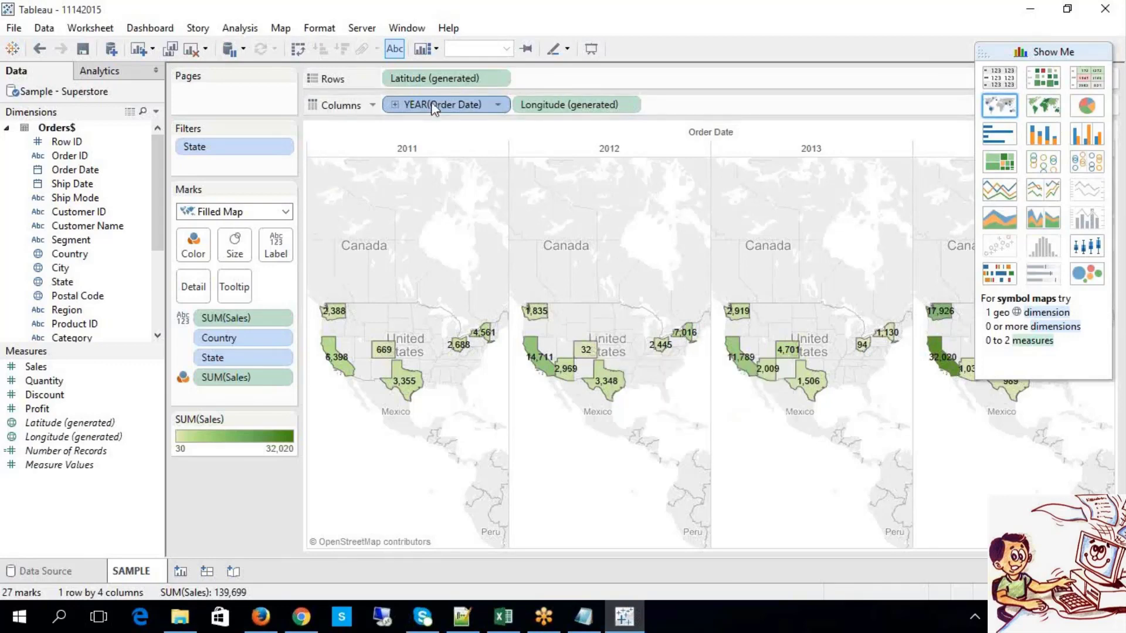
left_click_drag(434, 107, 324, 244)
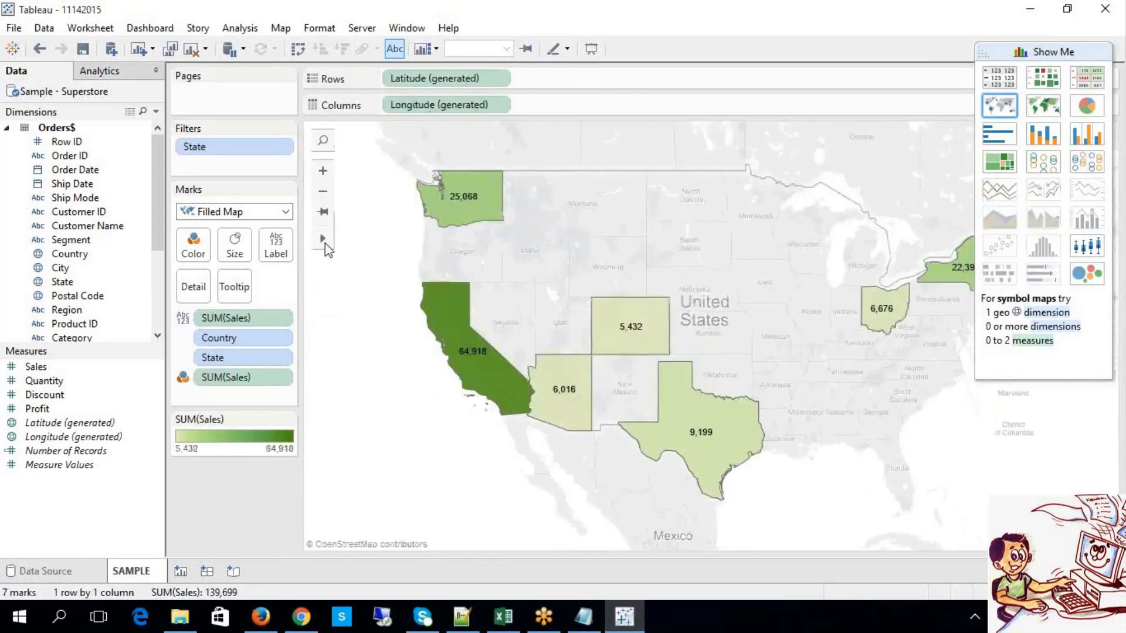
- Add the sum of Profit to Columns and convert the view to a symbol map
left_click_drag(64, 410, 563, 108)
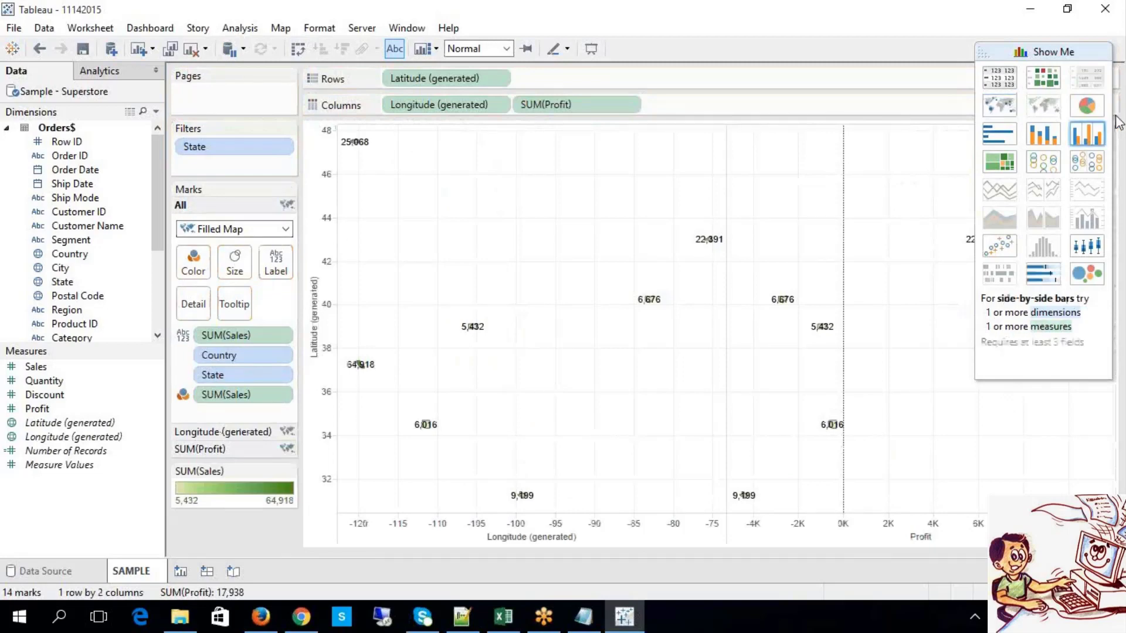
left_click(1000, 107)
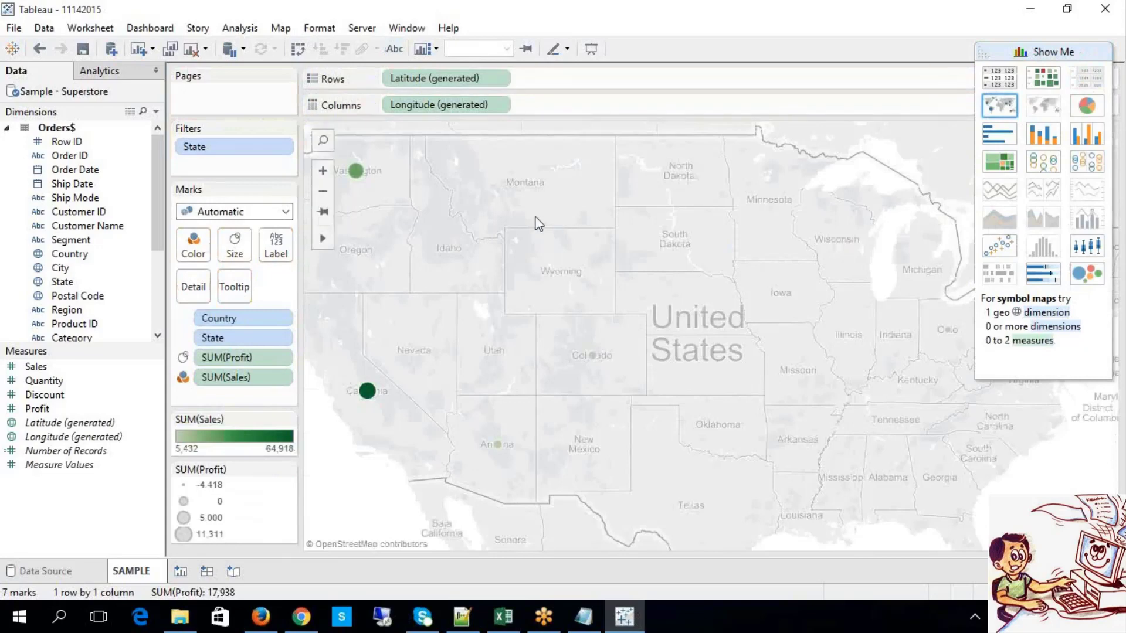
- Try a second Longitude (generated) in Columns for side-by-side maps, and remove it again
left_click_drag(74, 437, 543, 119)
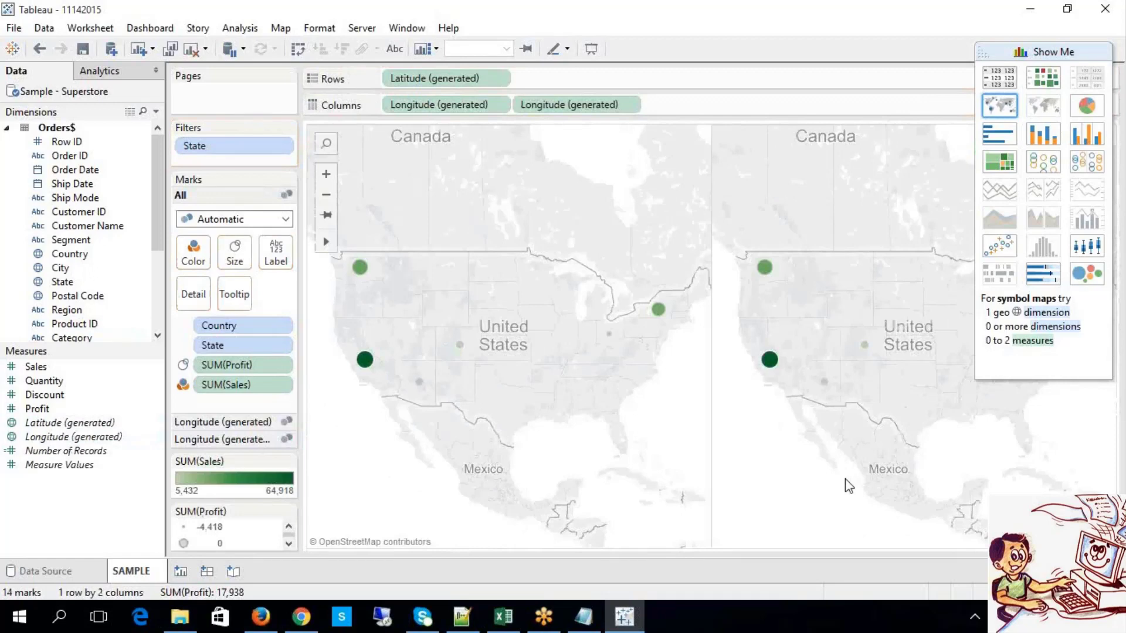
left_click(598, 111)
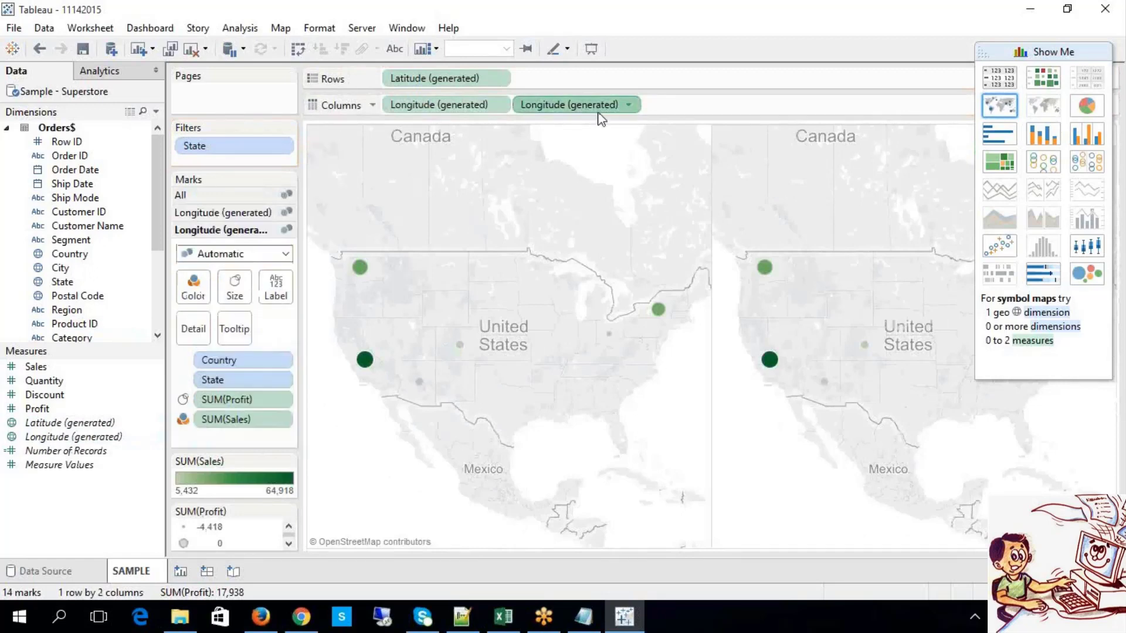
key("Delete")
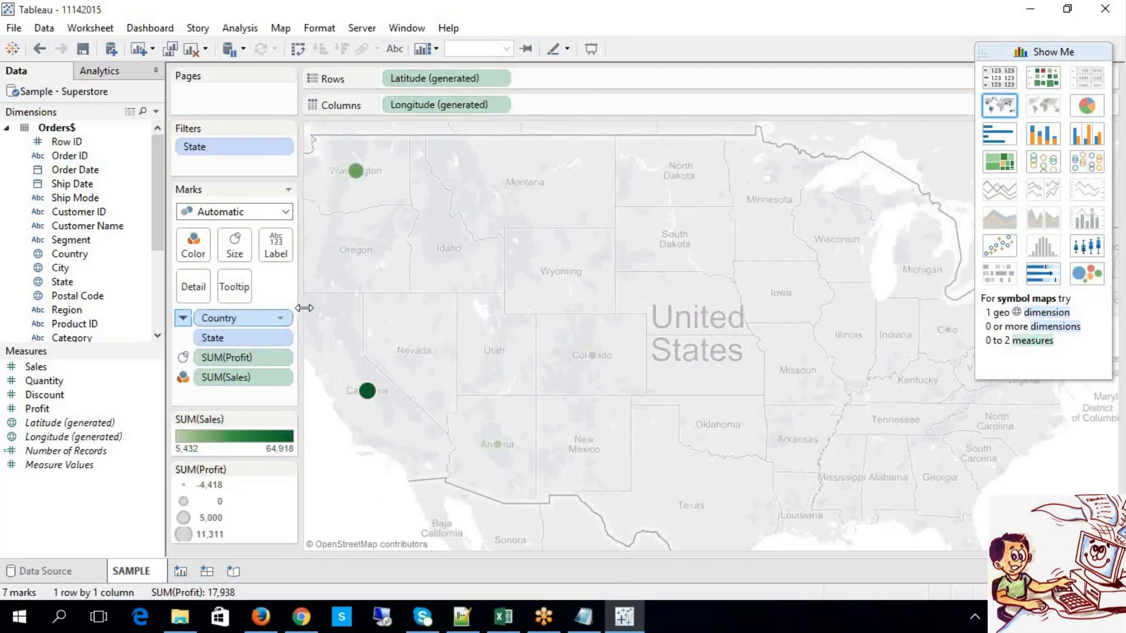
- Try adding the sum of Sales to Rows beside Latitude (generated), and remove it again
left_click_drag(42, 370, 558, 92)
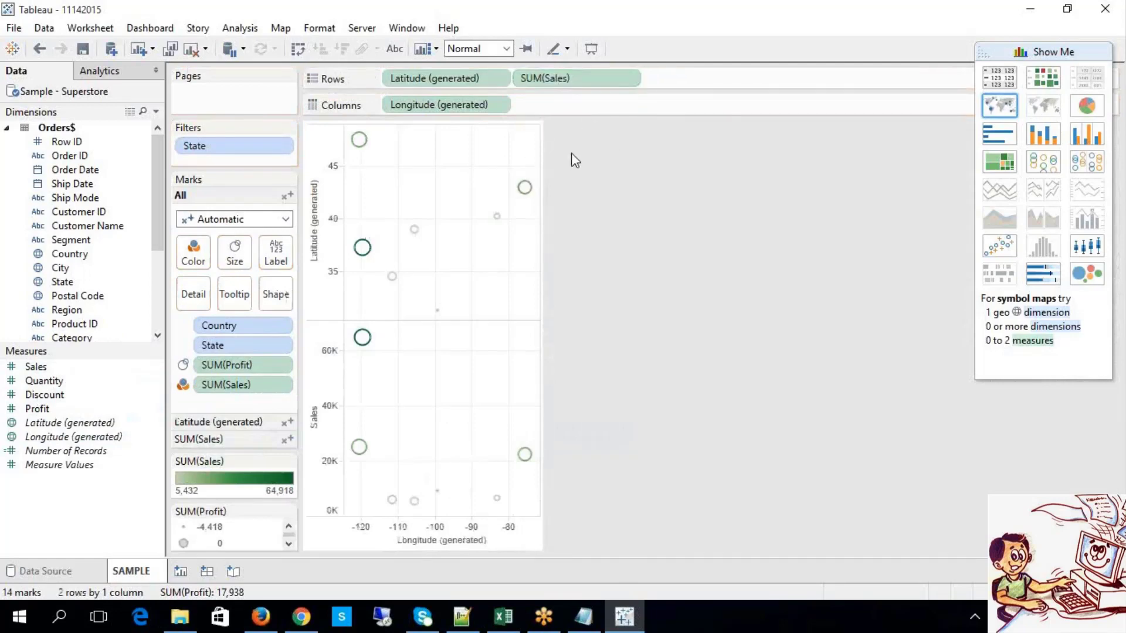
left_click(554, 88)
key("Delete")
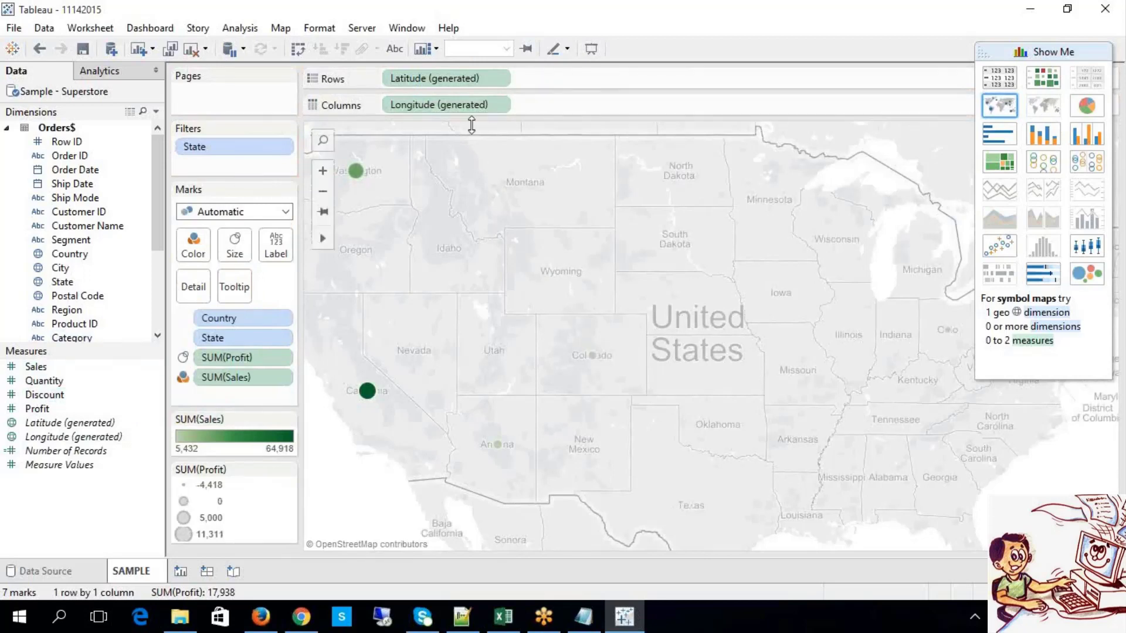
- Try adding the sum of Discount to Columns beside Longitude (generated), and undo the addition
left_click_drag(46, 402, 578, 113)
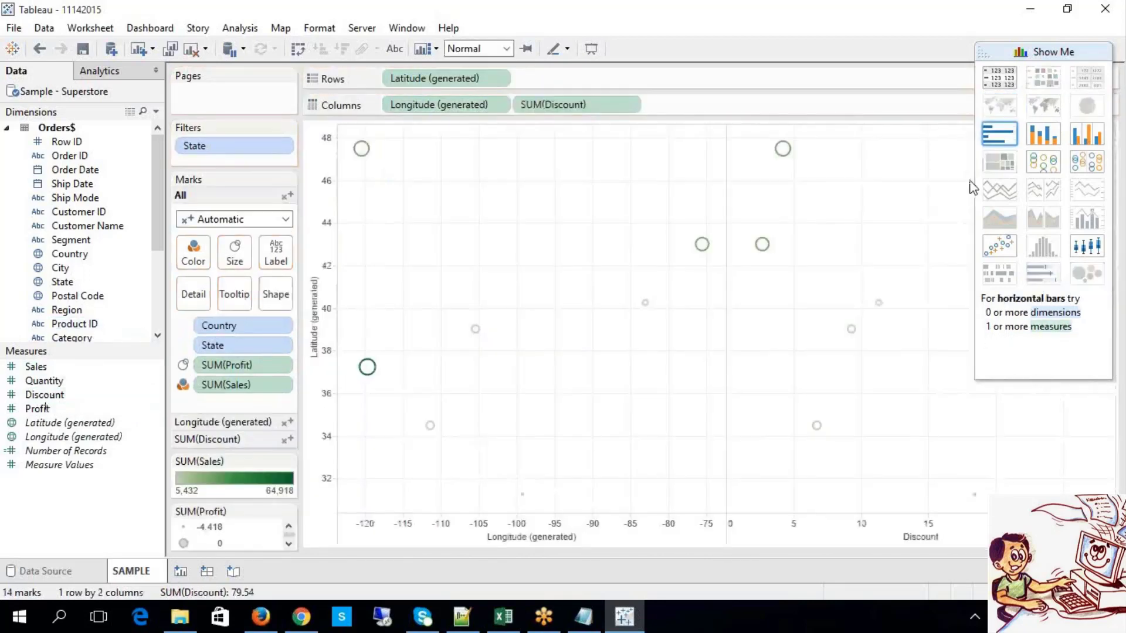
left_click(592, 110)
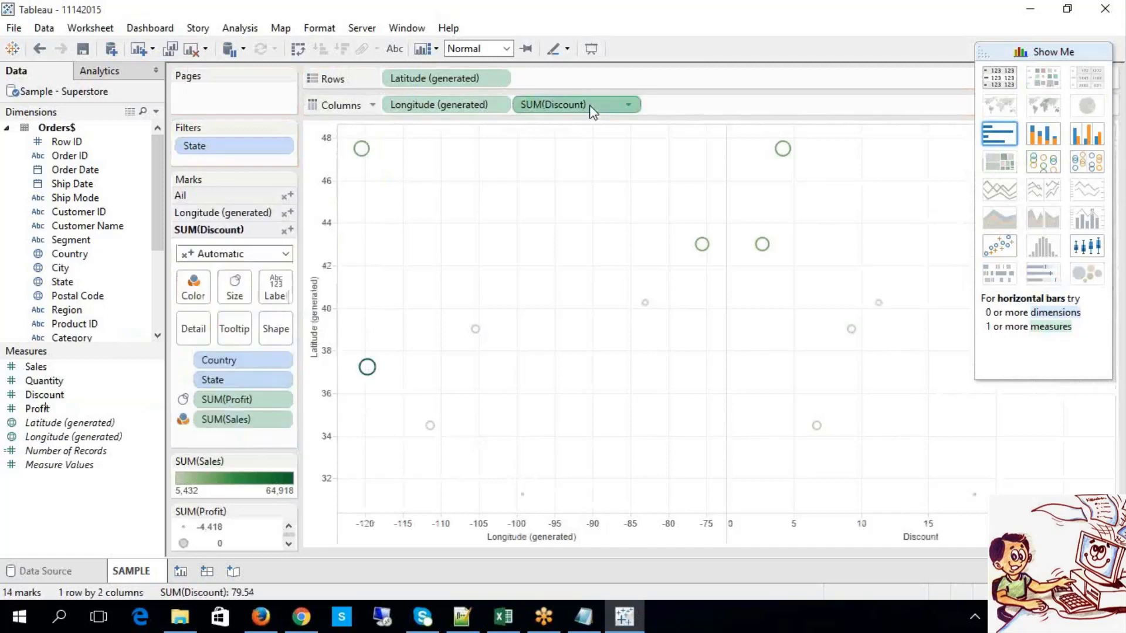
key("ctrl+z")
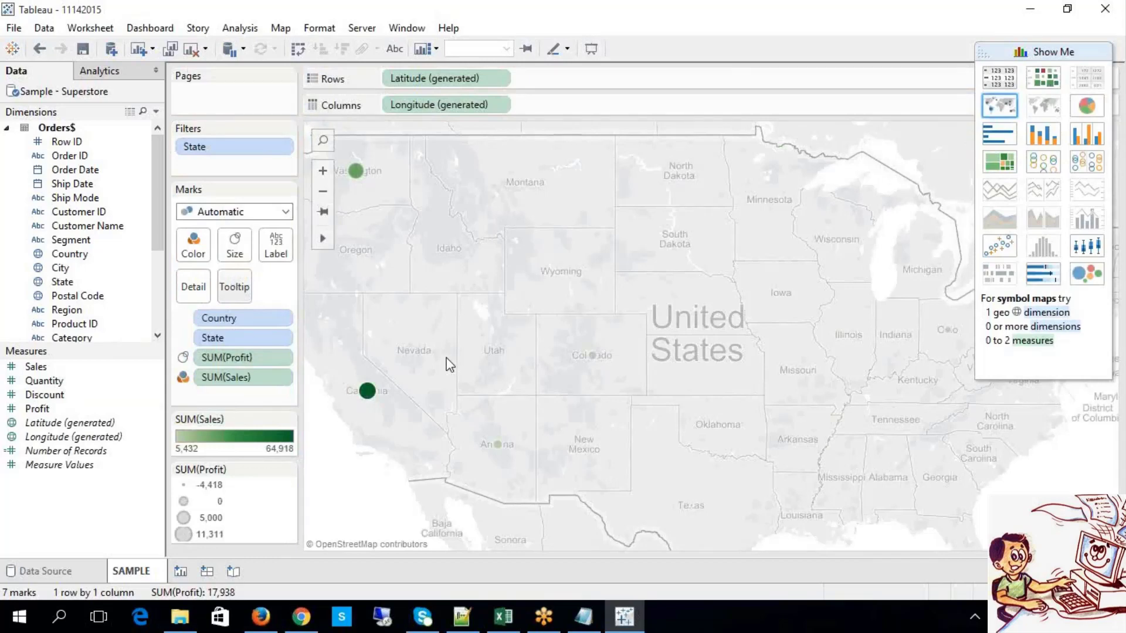
- Inspect the state marks on the symbol map, including California, and clear the selection
mouse_move(350, 394)
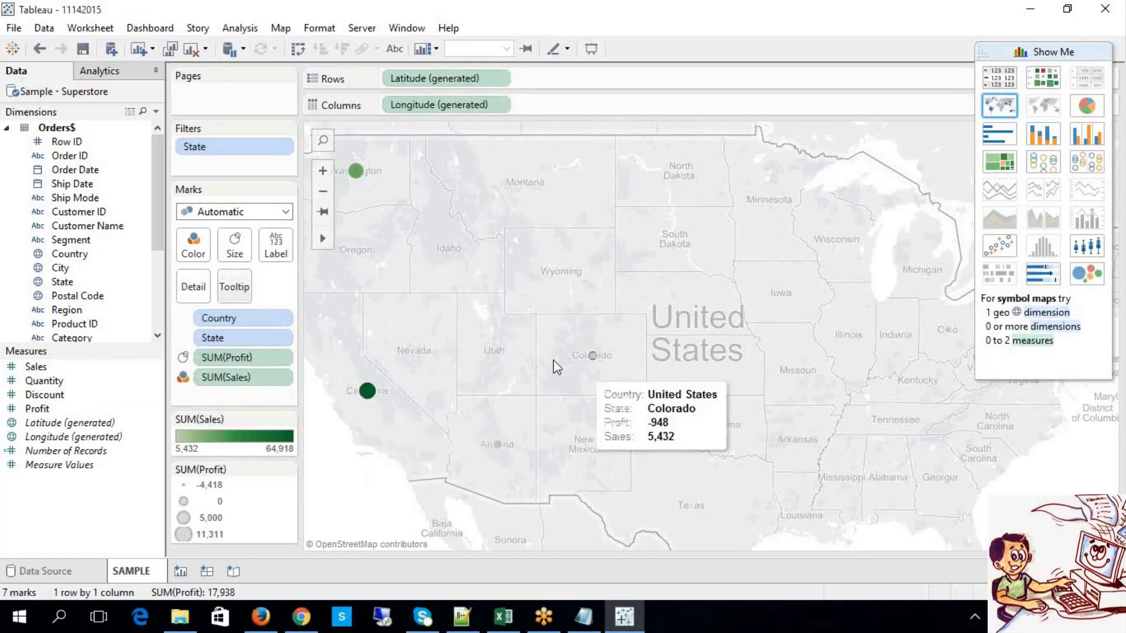
left_click(366, 403)
left_click(778, 503)
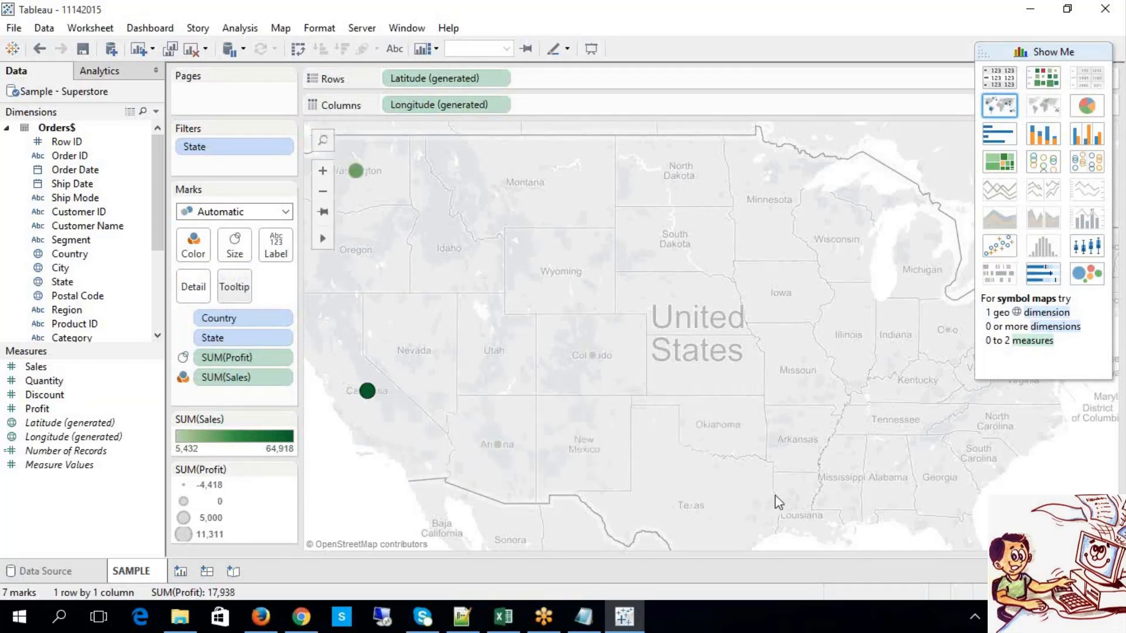